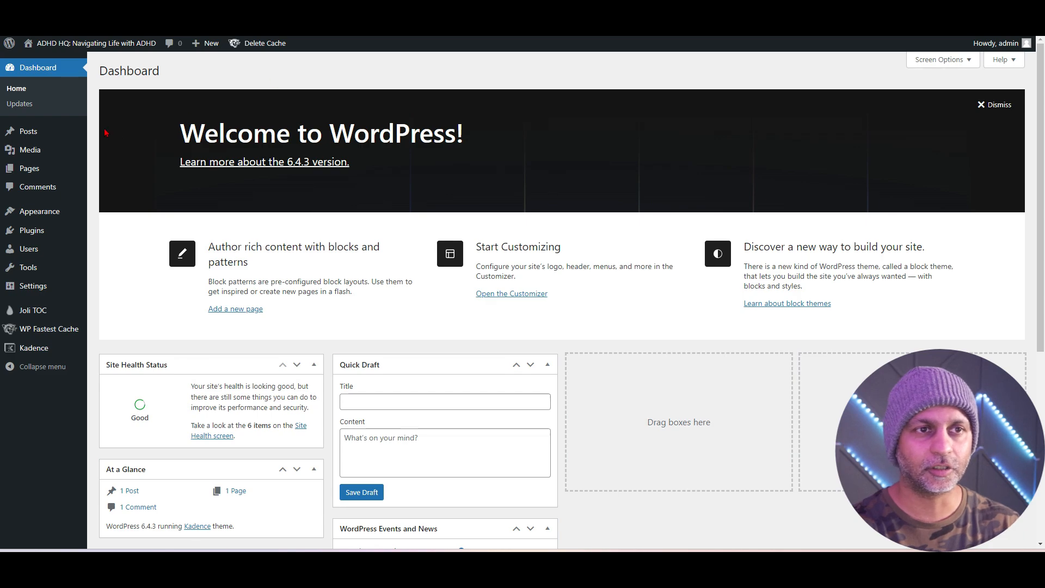
Examine the site's posts list and the installed plugins, from Joli Table Of Contents through WPS Hide Login.
click(46, 132)
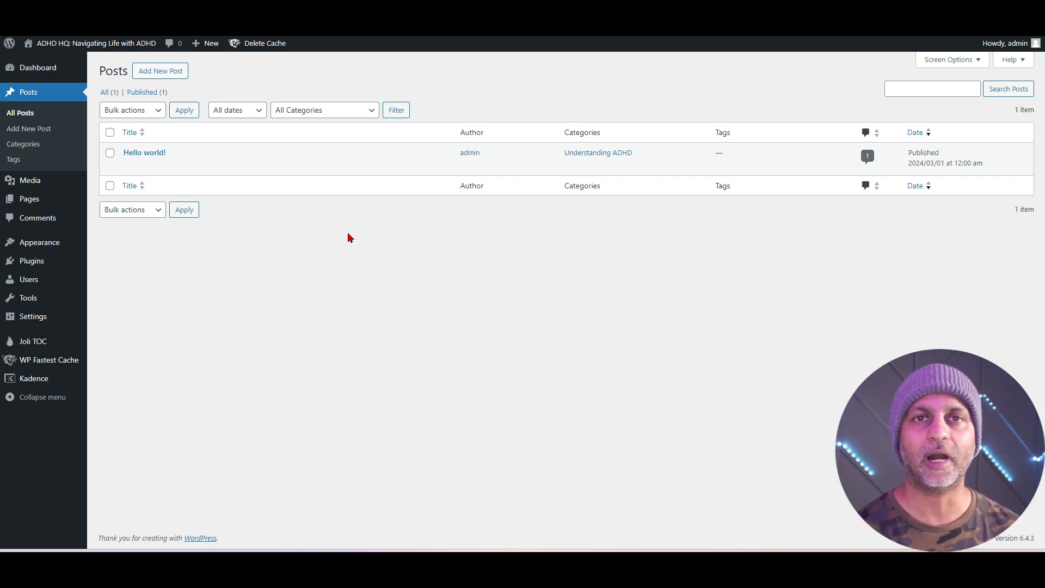
click(46, 262)
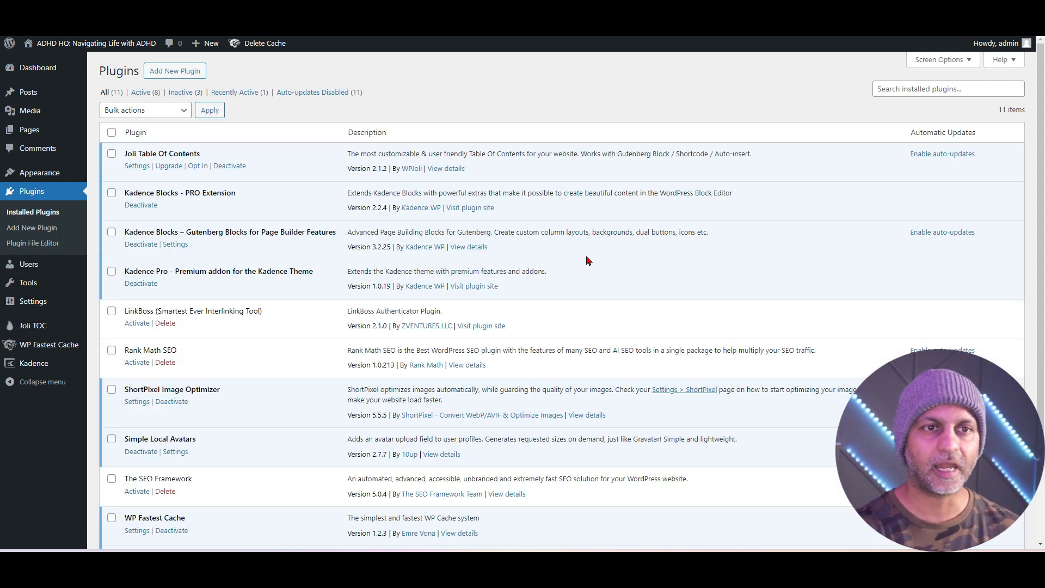
drag(124, 154, 205, 157)
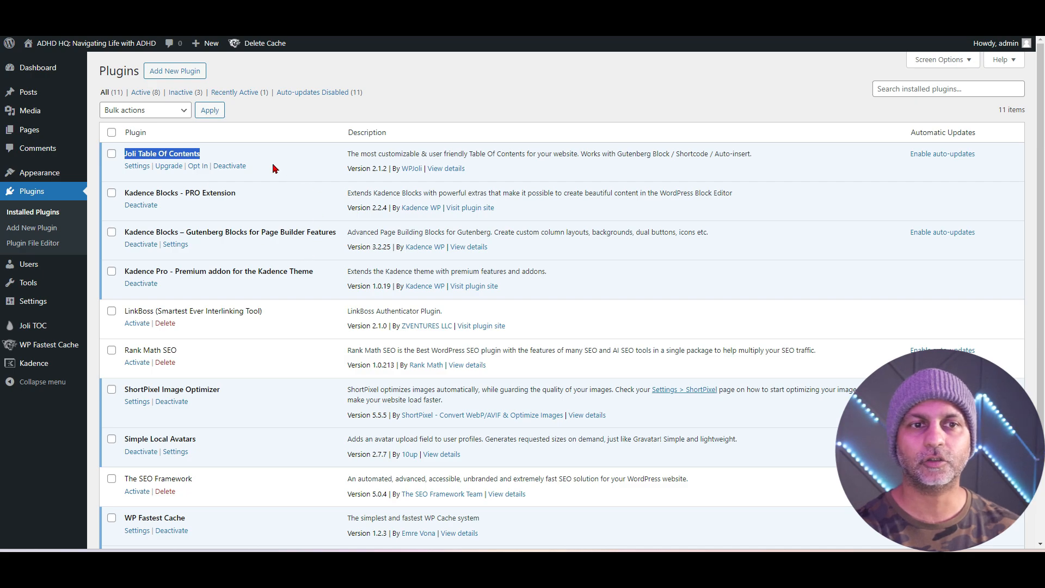
scroll(256, 363, down, 2)
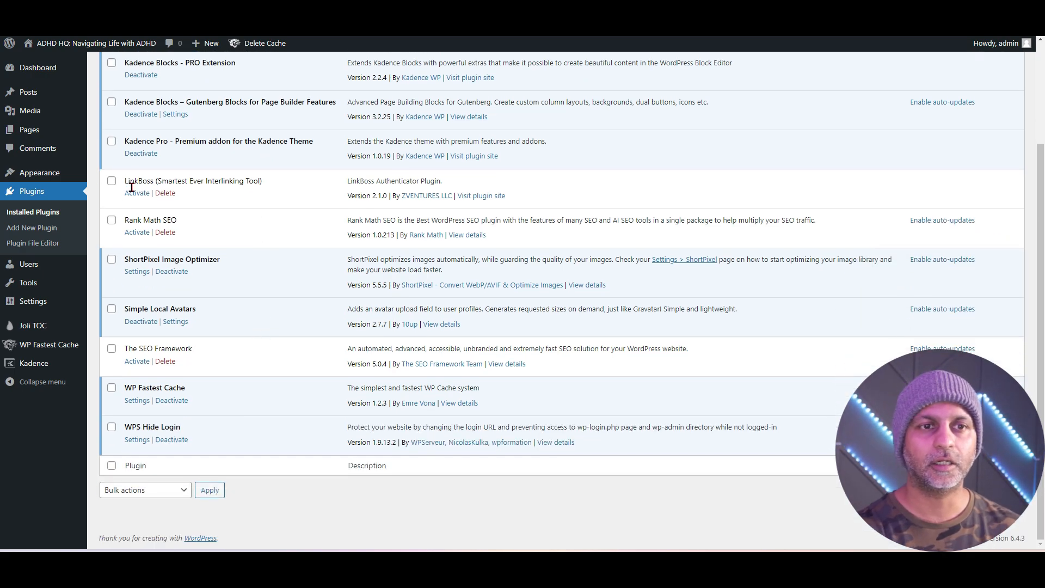
drag(124, 181, 217, 180)
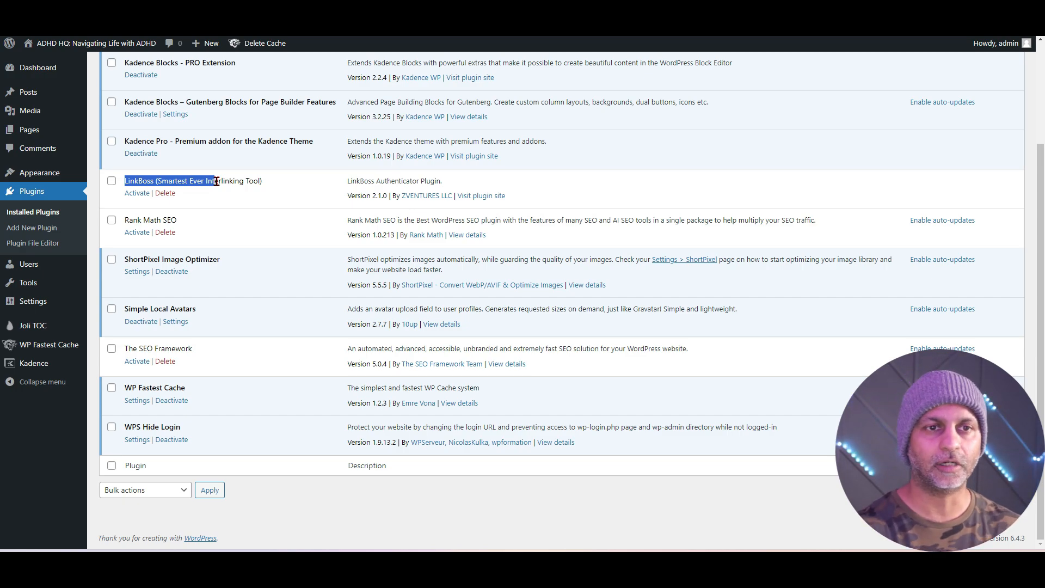
click(153, 216)
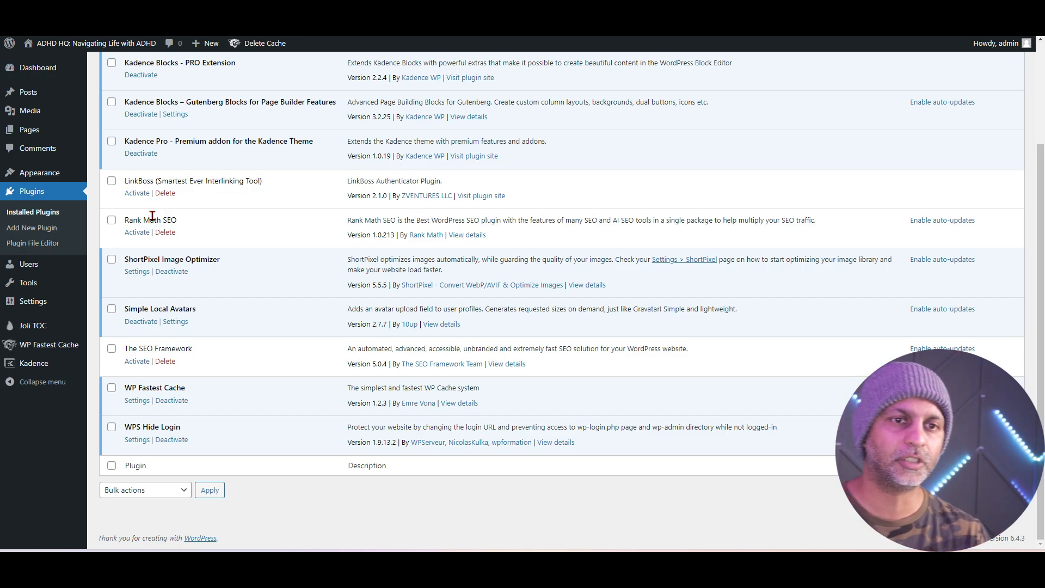
drag(133, 255, 230, 263)
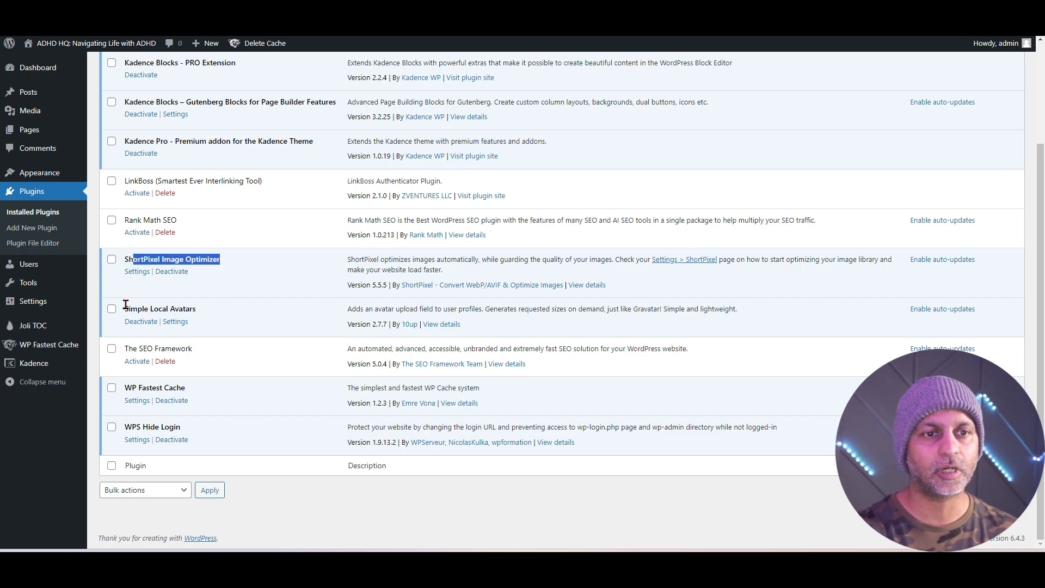
drag(124, 307, 213, 310)
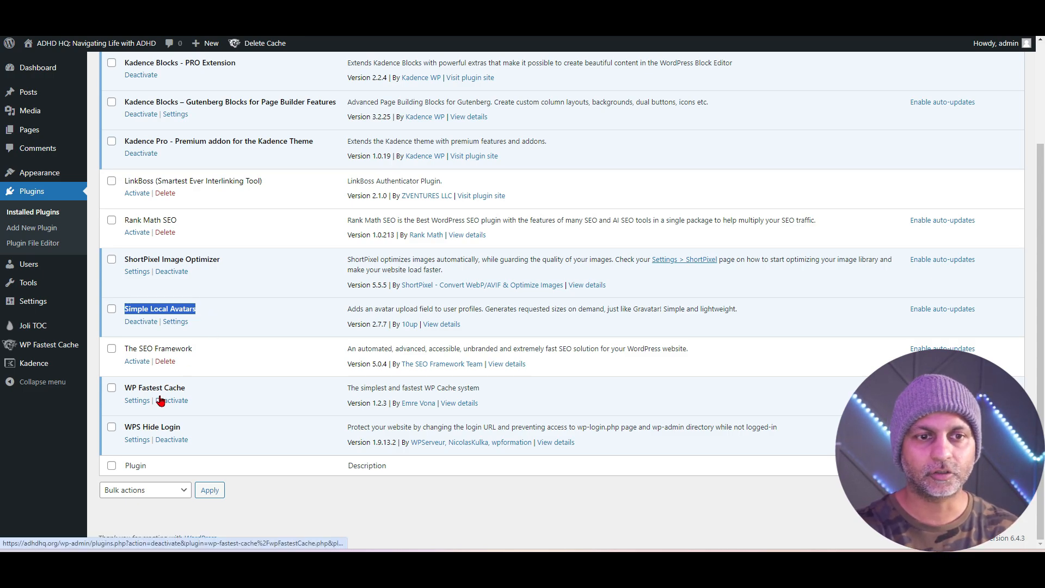
click(174, 386)
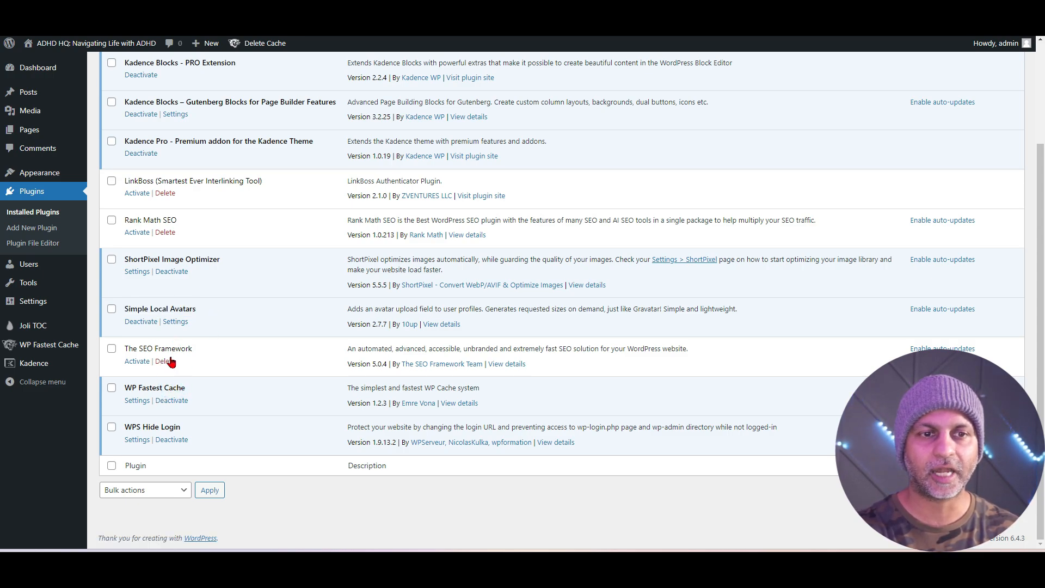
drag(191, 349, 121, 351)
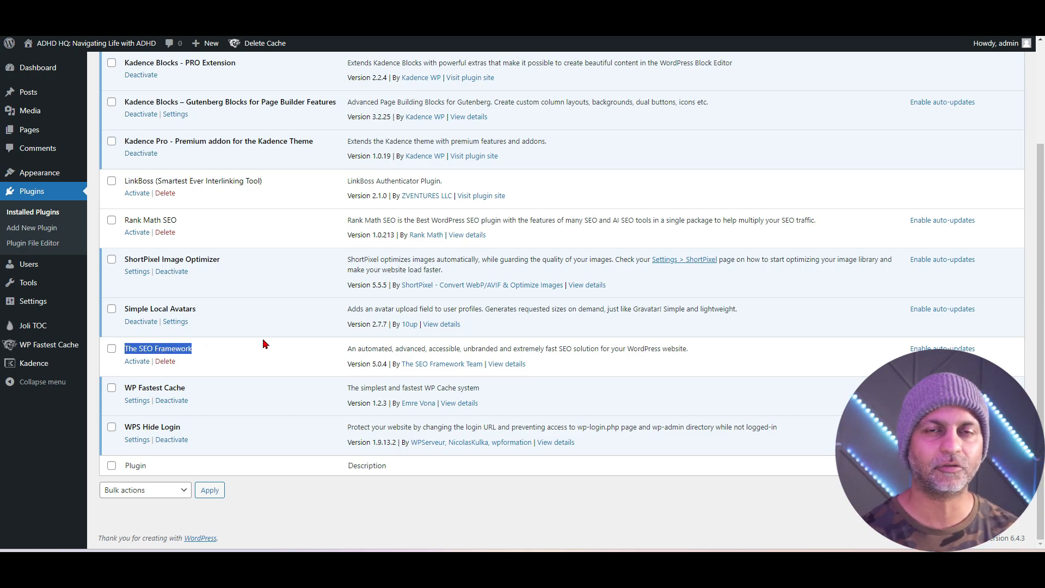
drag(179, 428, 125, 427)
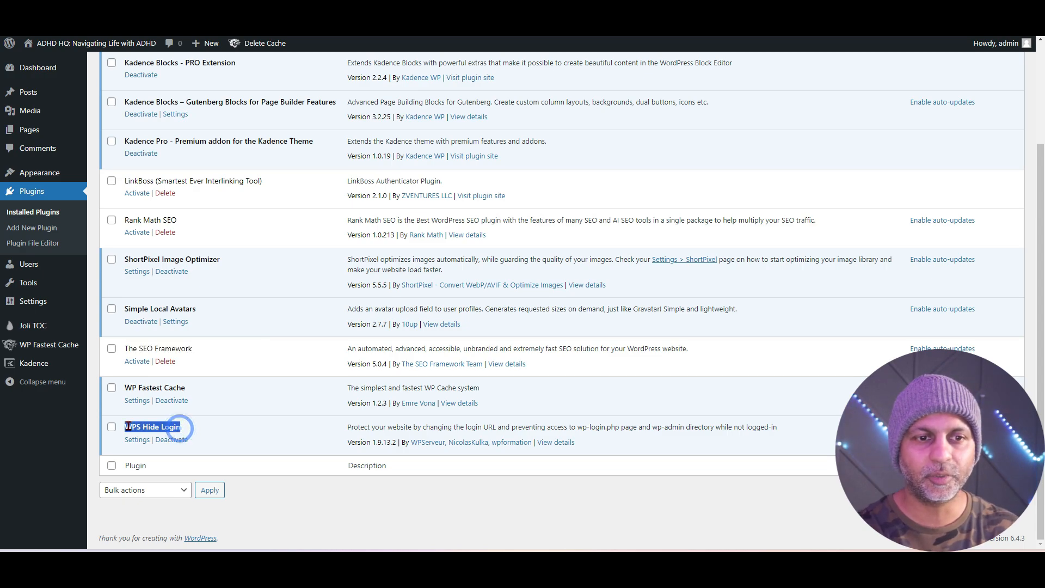
click(202, 422)
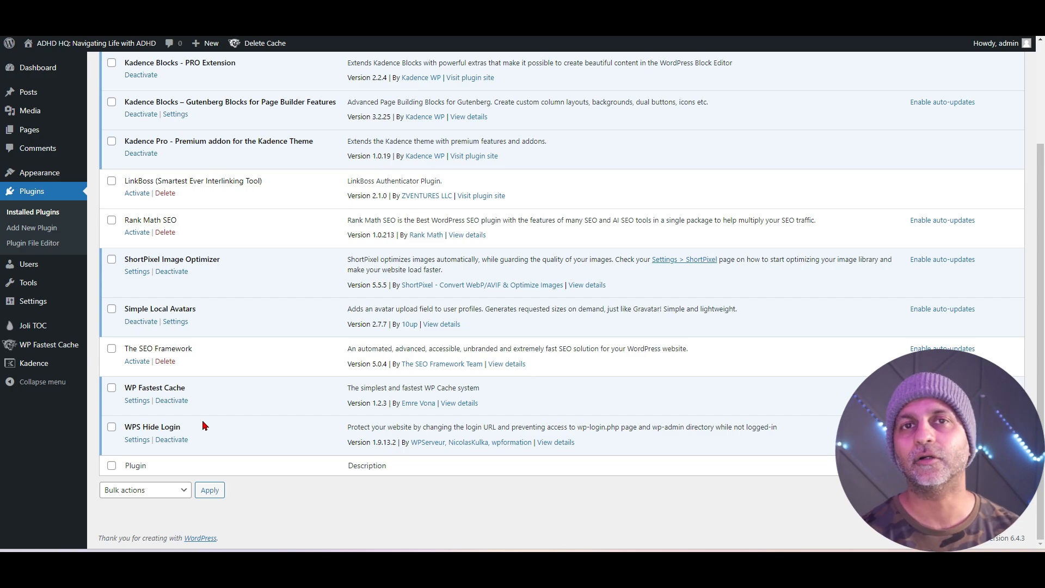
scroll(237, 430, up, 3)
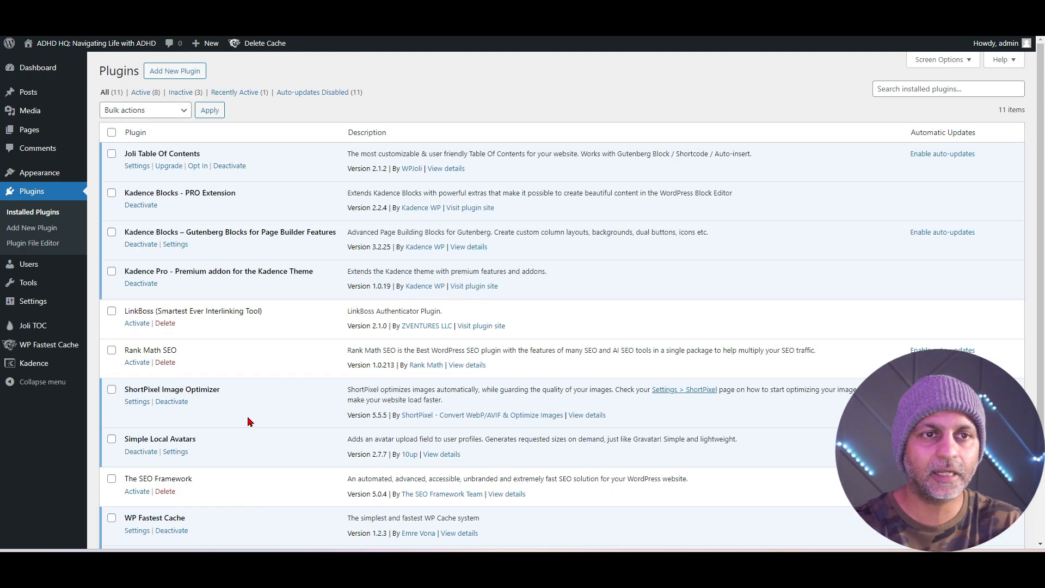
Search the plugin directory for "inline related" and install the Inline Related Posts plugin.
click(195, 69)
click(924, 100)
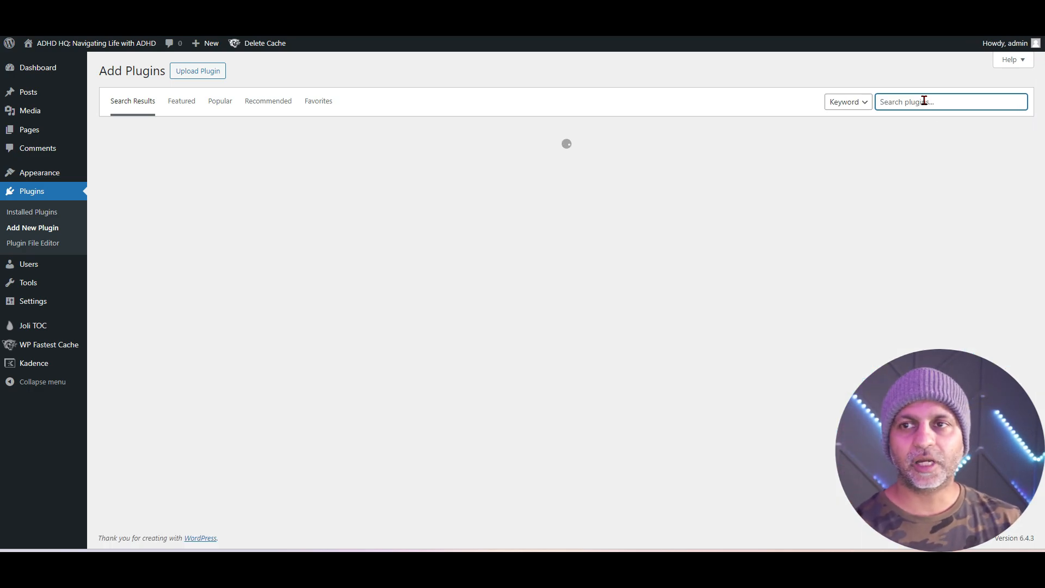
text(inline related)
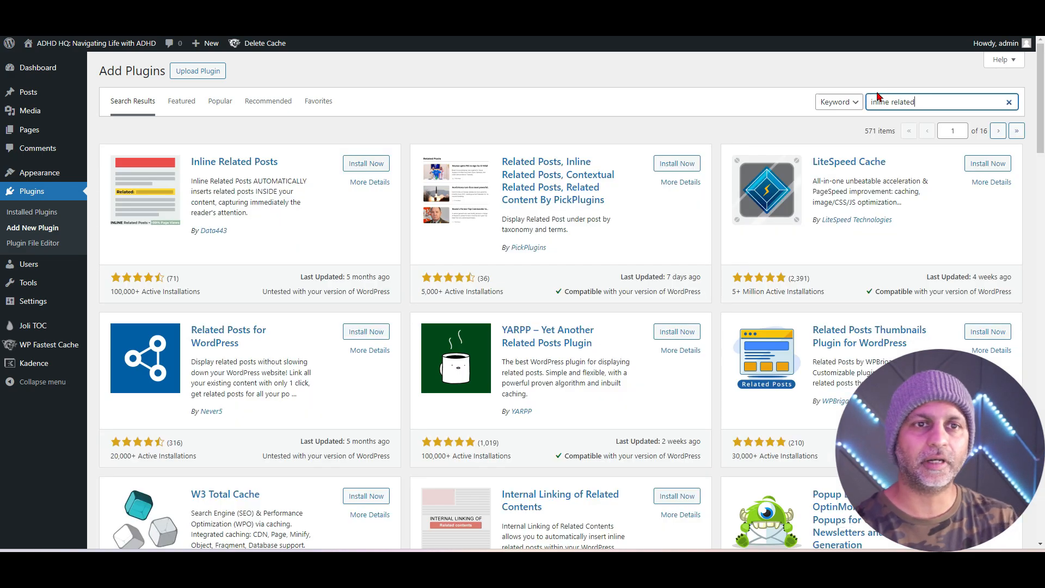
click(371, 163)
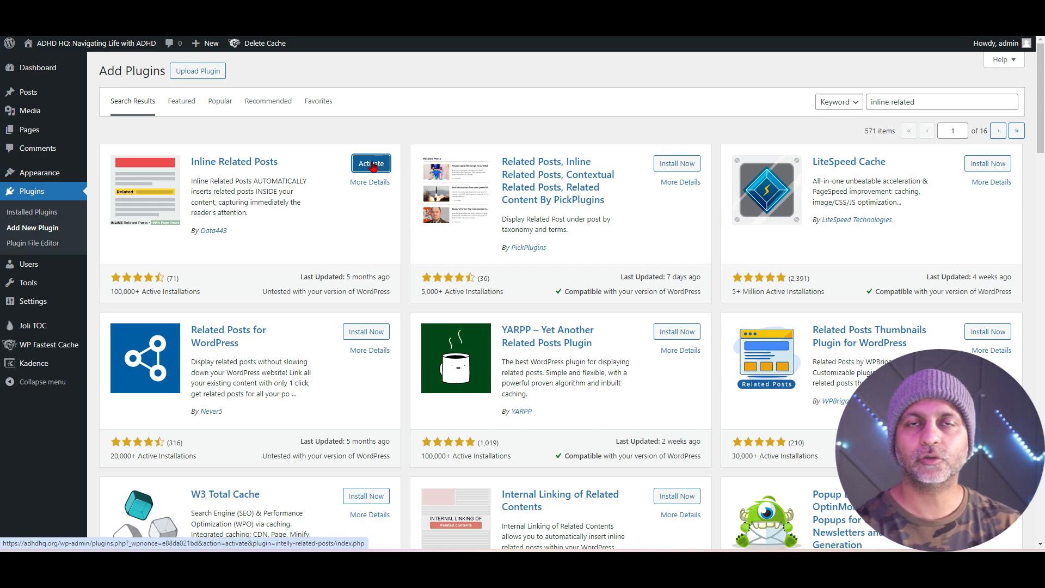
click(372, 165)
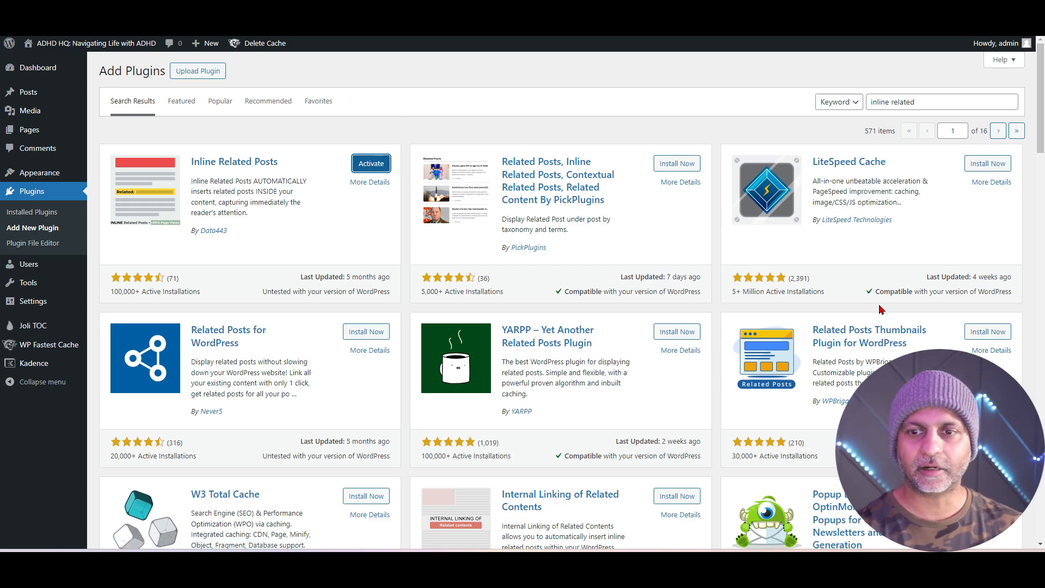
Bring up the ZimmWriter menu, then switch to the ADHD spreadsheet in Excel and select its Topics column.
mouse_move(799, 565)
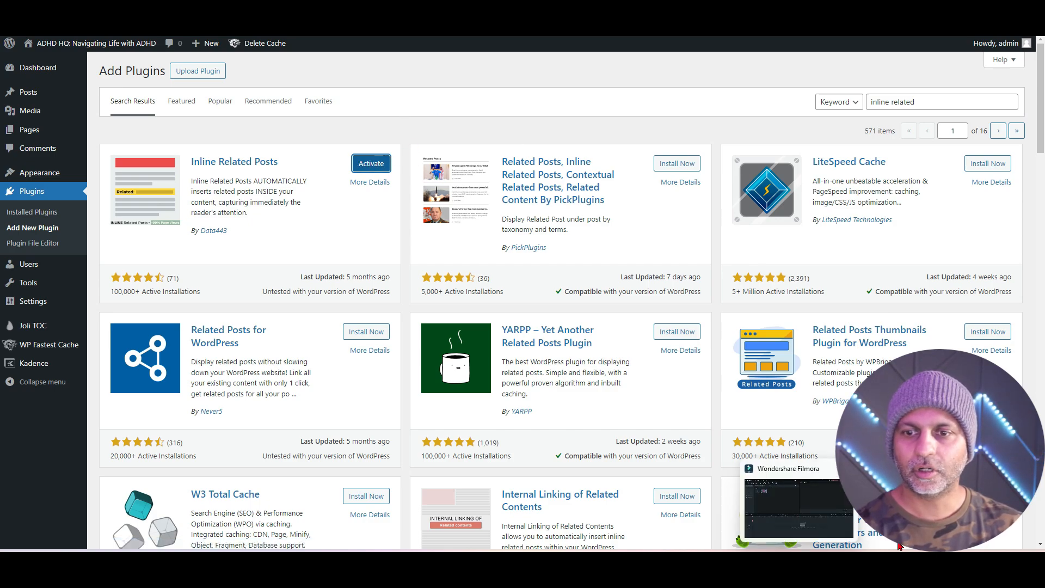
click(777, 564)
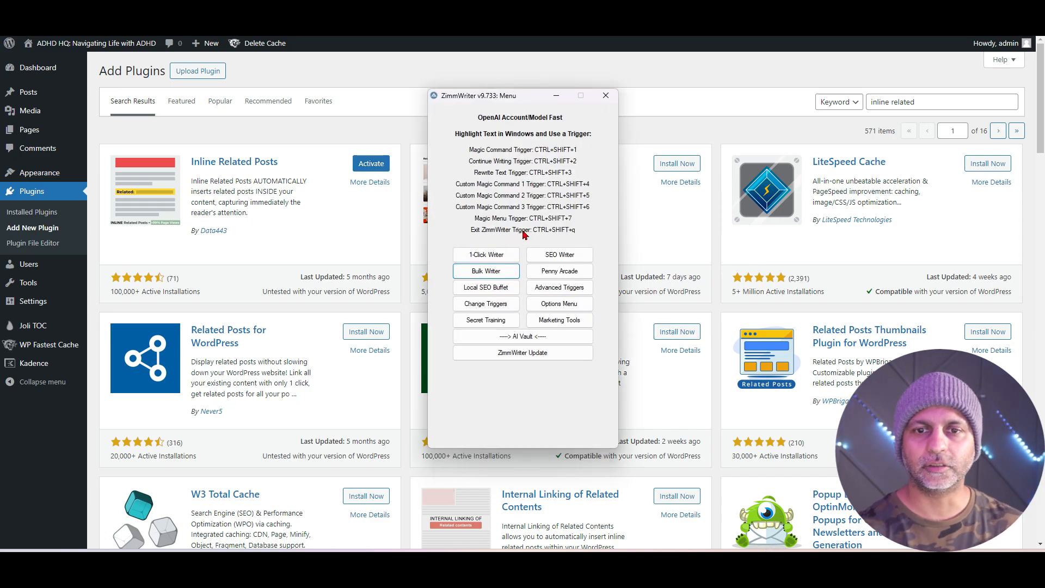
mouse_move(652, 564)
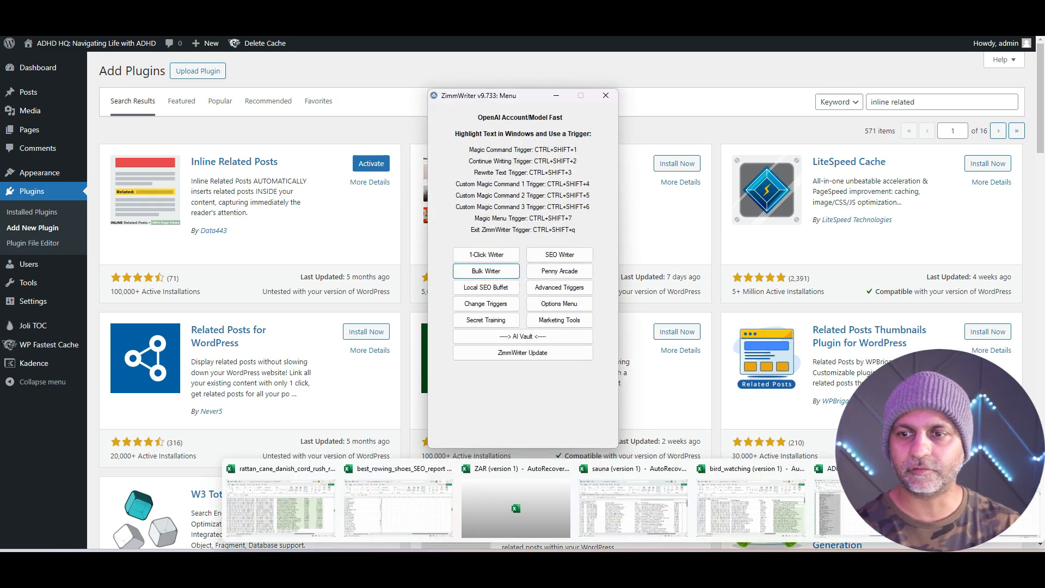
click(866, 507)
click(213, 238)
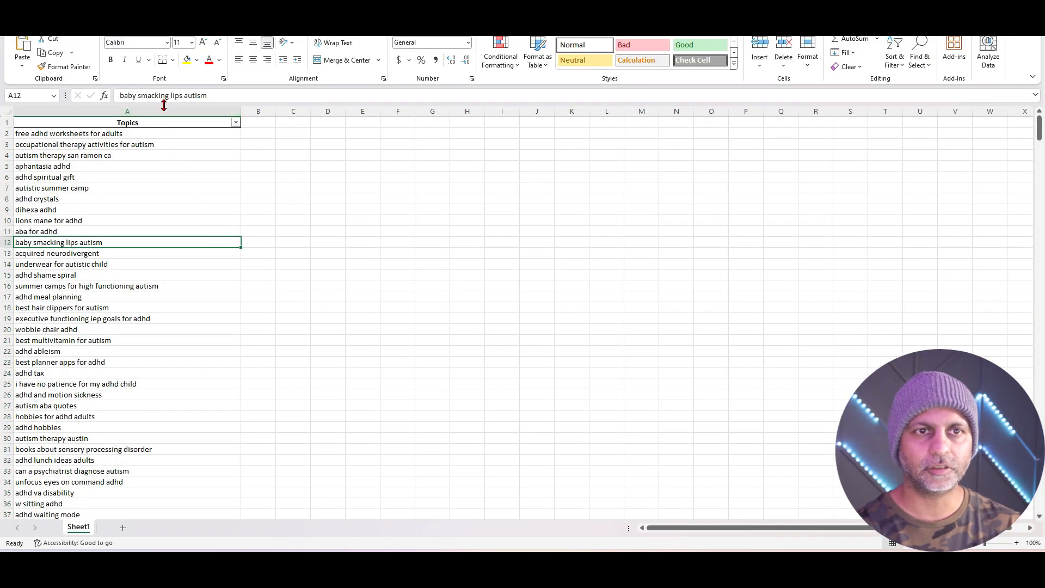
click(164, 107)
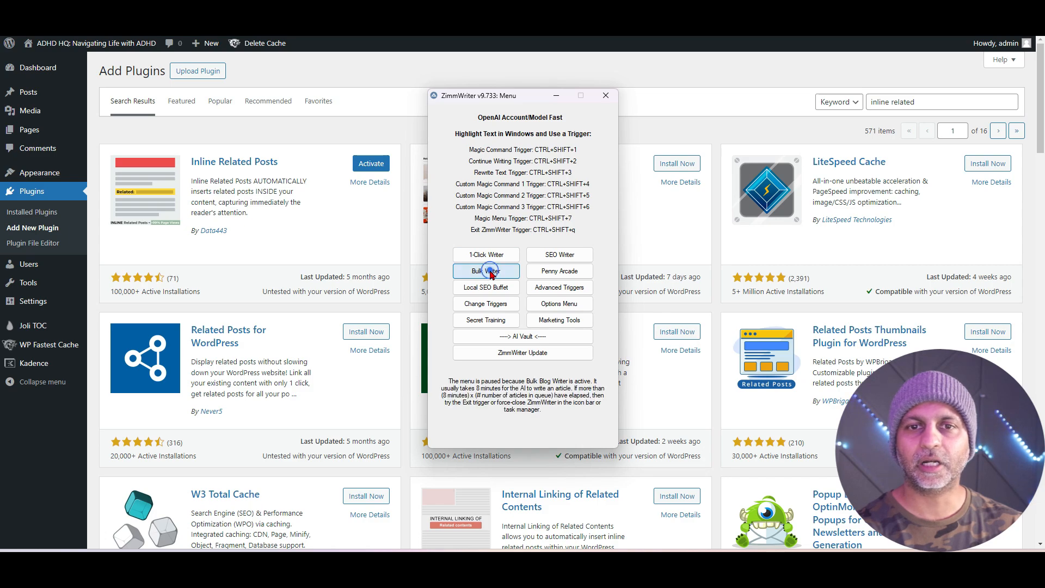
Open ZimmWriter's Bulk Writer and copy all topics from column A of the Excel sheet, excluding the header.
click(491, 273)
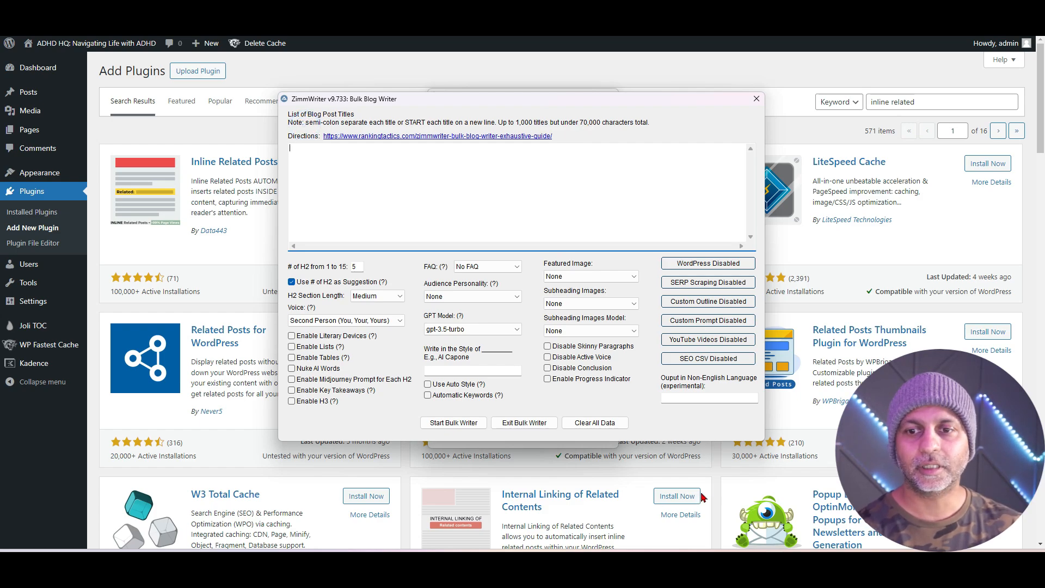
click(50, 109)
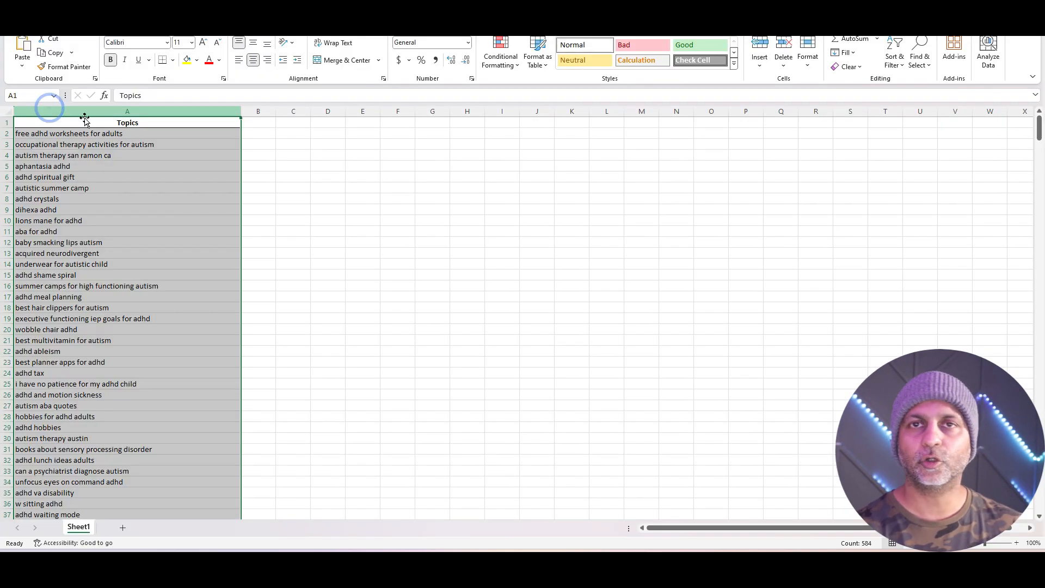
ctrl+click(139, 123)
key(ctrl+c)
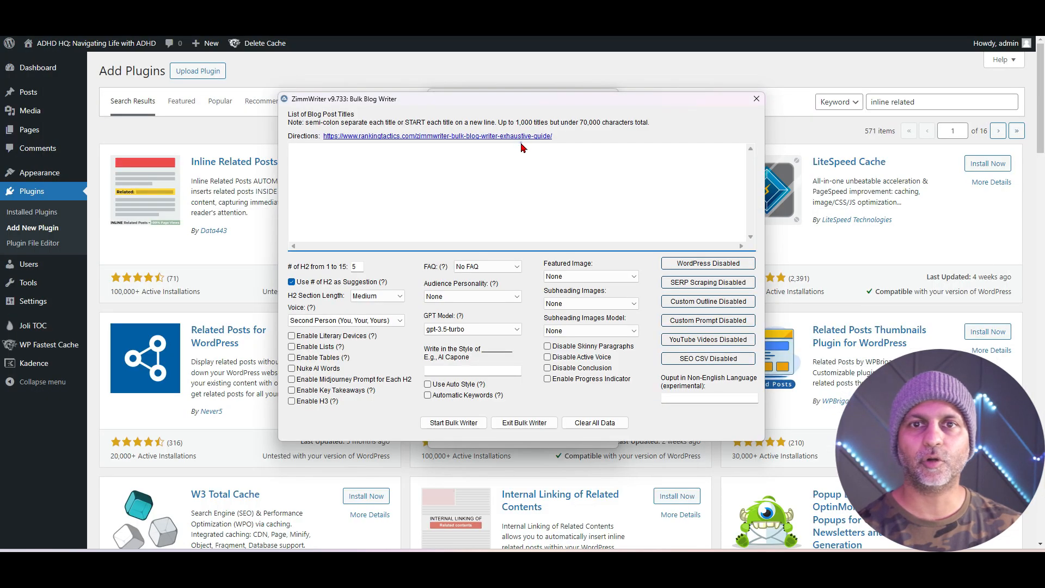
Paste the copied topics into the Bulk Writer as blog post titles, select the whole list, and close the Bulk Writer.
click(503, 169)
key(ctrl+v)
key(BackSpace)
key(ctrl+Home)
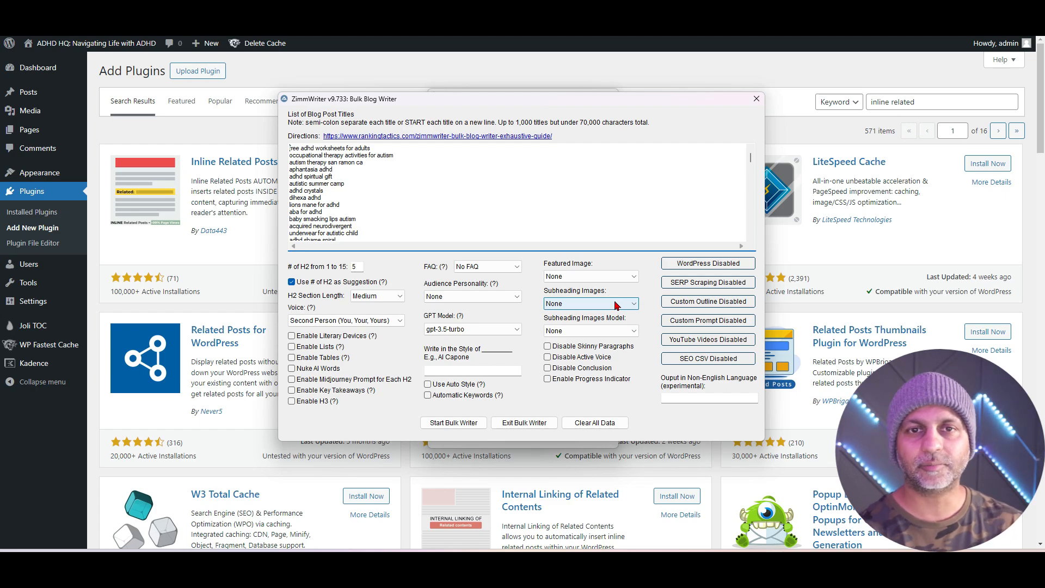
click(457, 171)
key(ctrl+a)
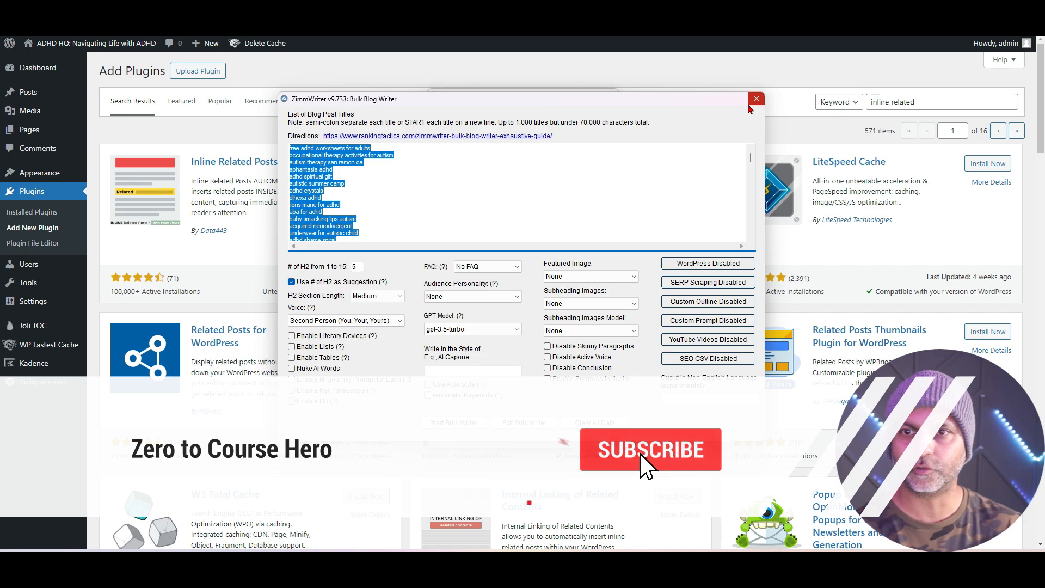
click(756, 99)
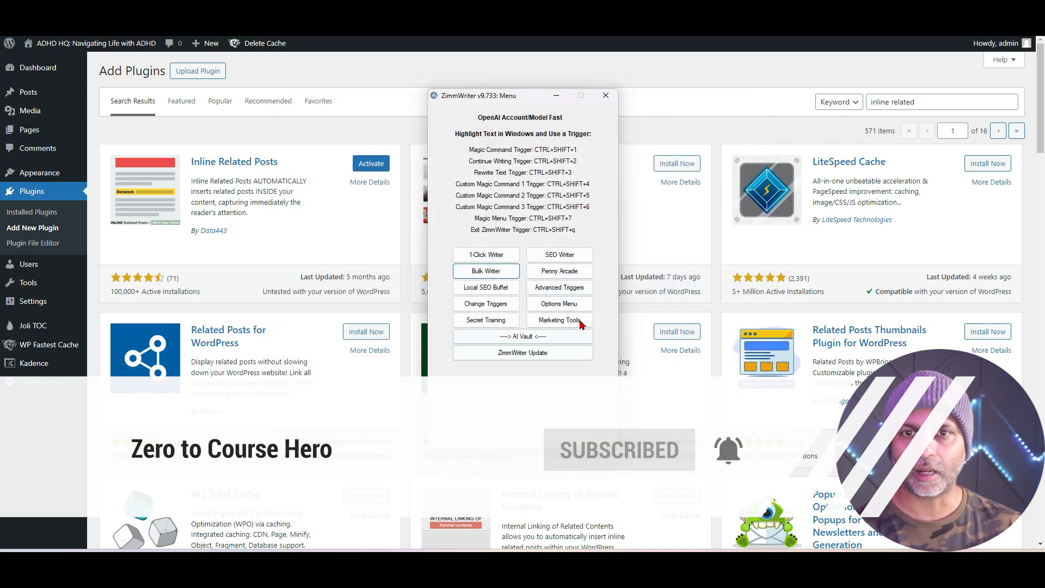
click(566, 304)
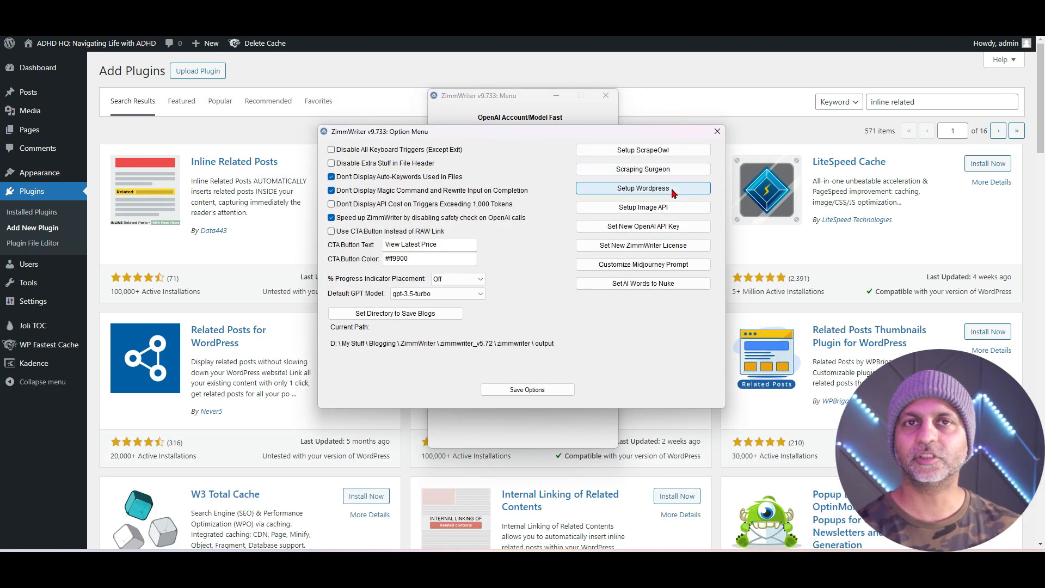
click(674, 193)
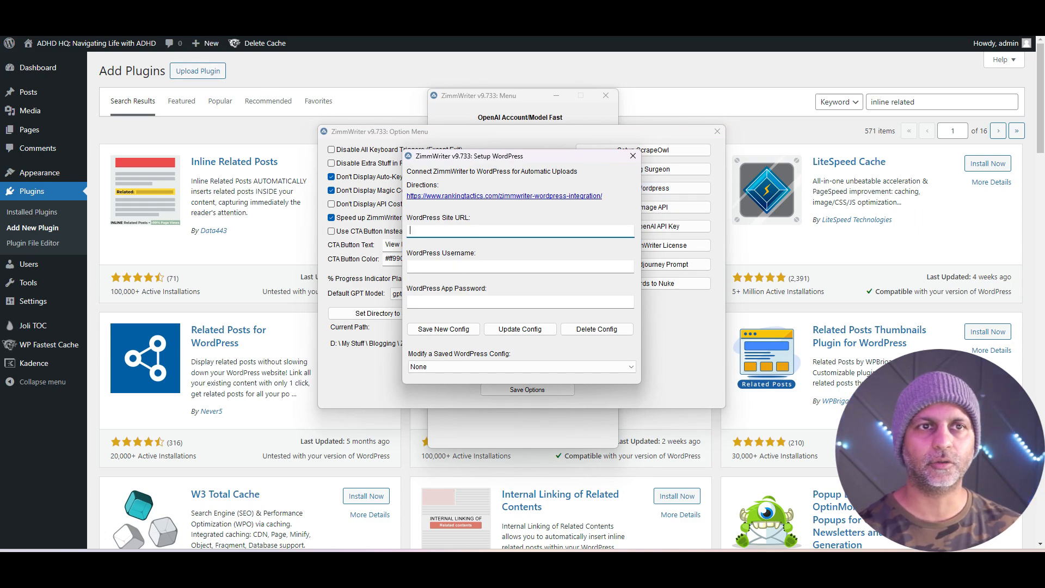
click(191, 26)
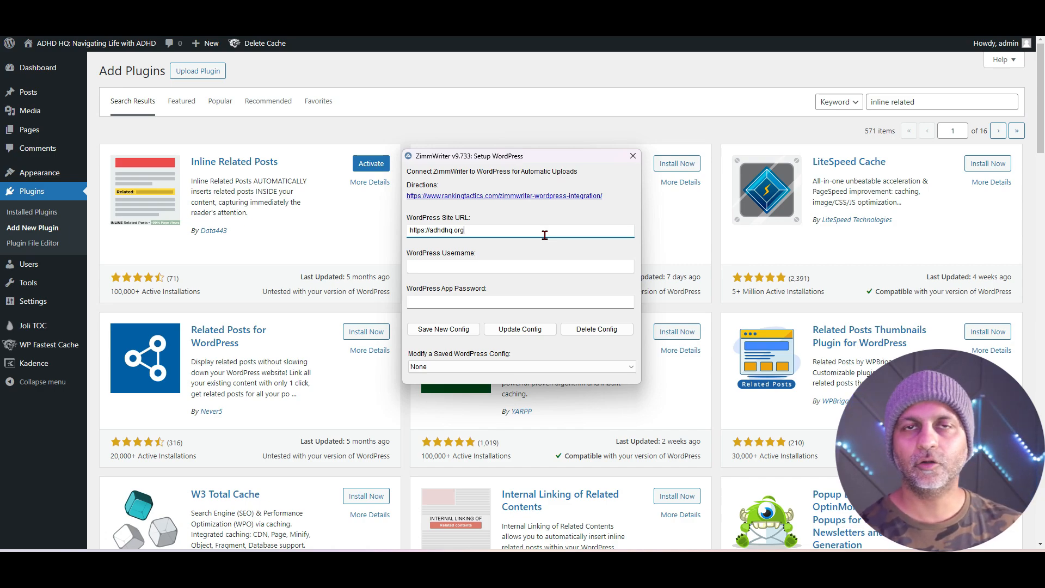
drag(468, 229, 455, 229)
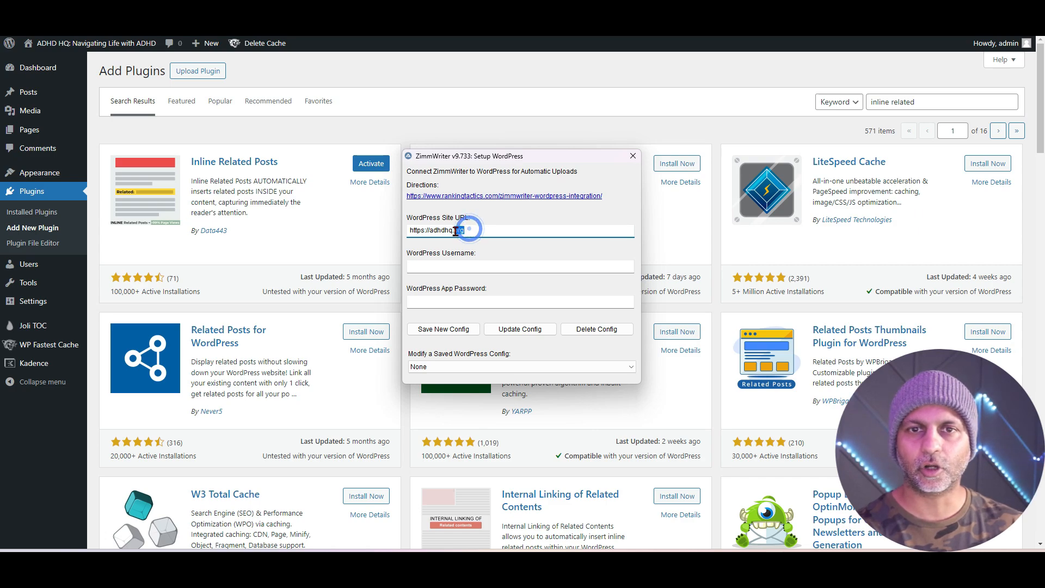
click(450, 271)
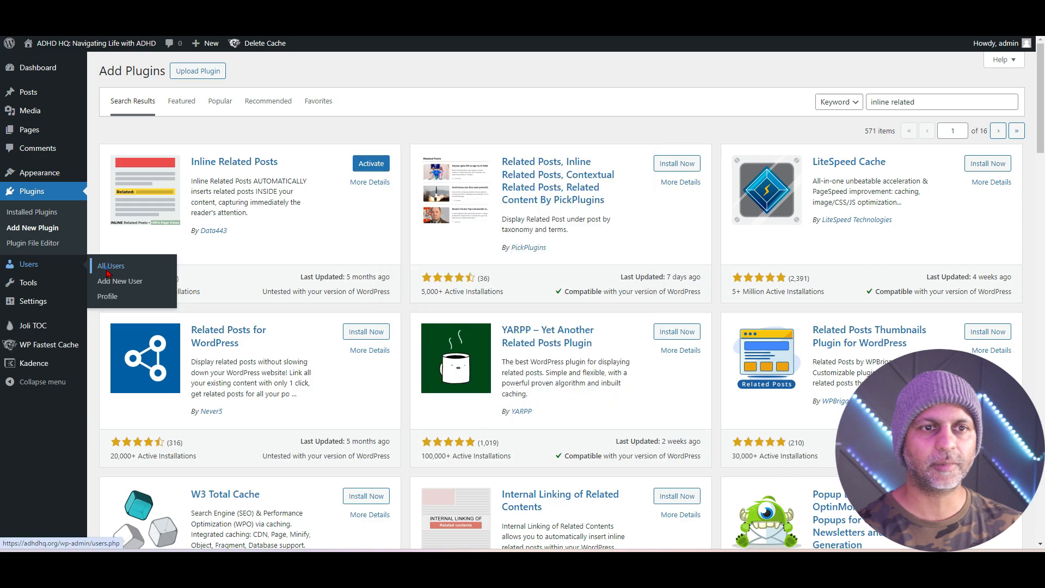
Open the profile of the non-default administrator in the WordPress users list and copy its username into ZimmWriter's WordPress setup.
click(107, 266)
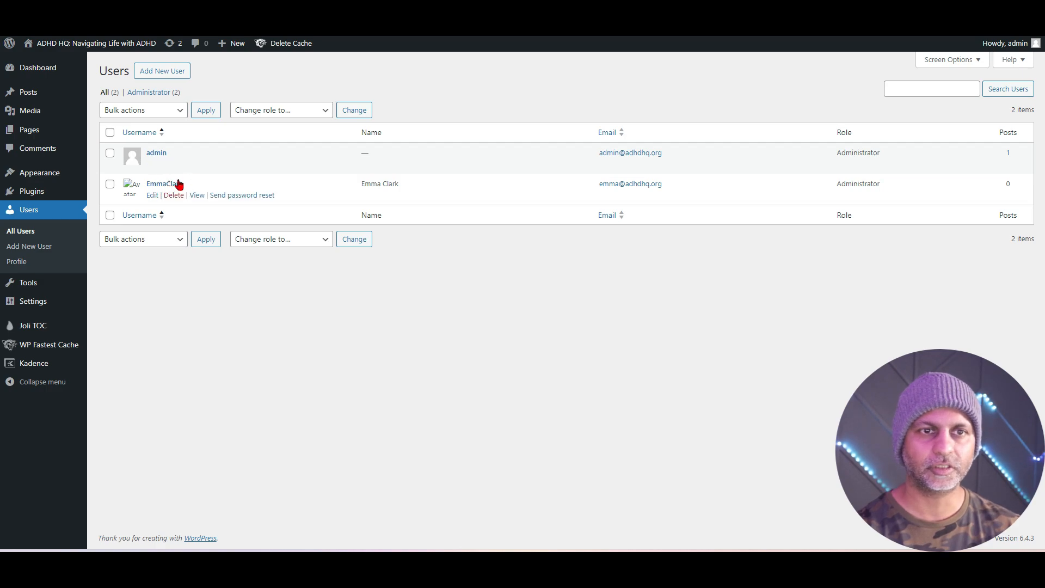
click(154, 196)
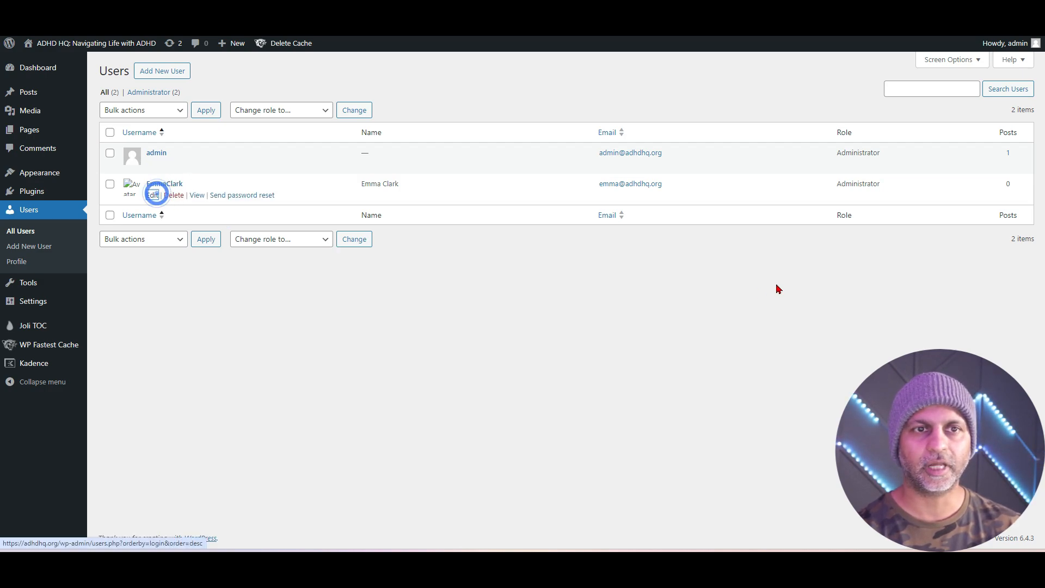
scroll(533, 308, down, 1)
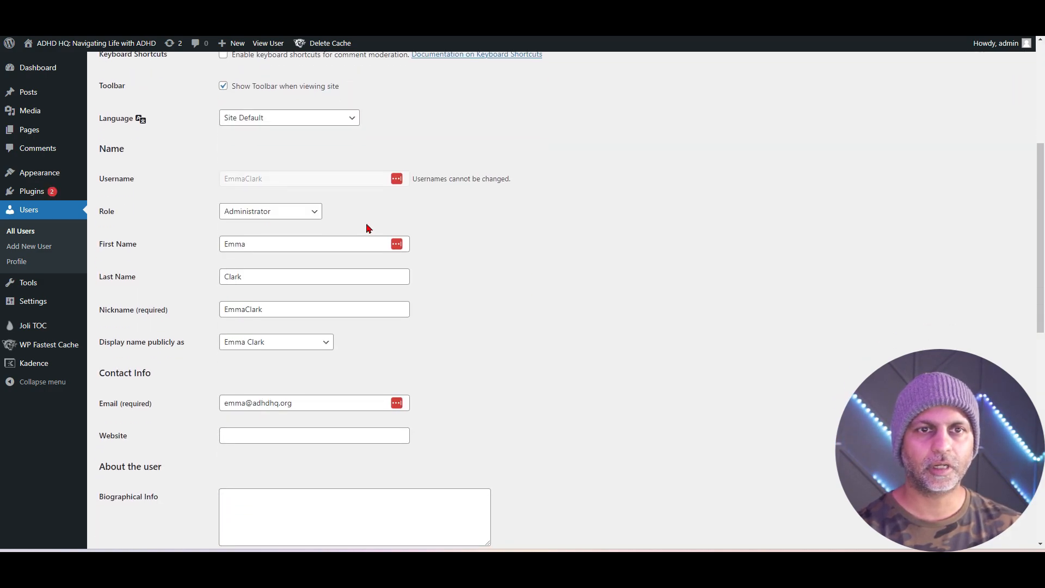
drag(295, 175, 228, 185)
key(ctrl+c)
key(alt+Tab)
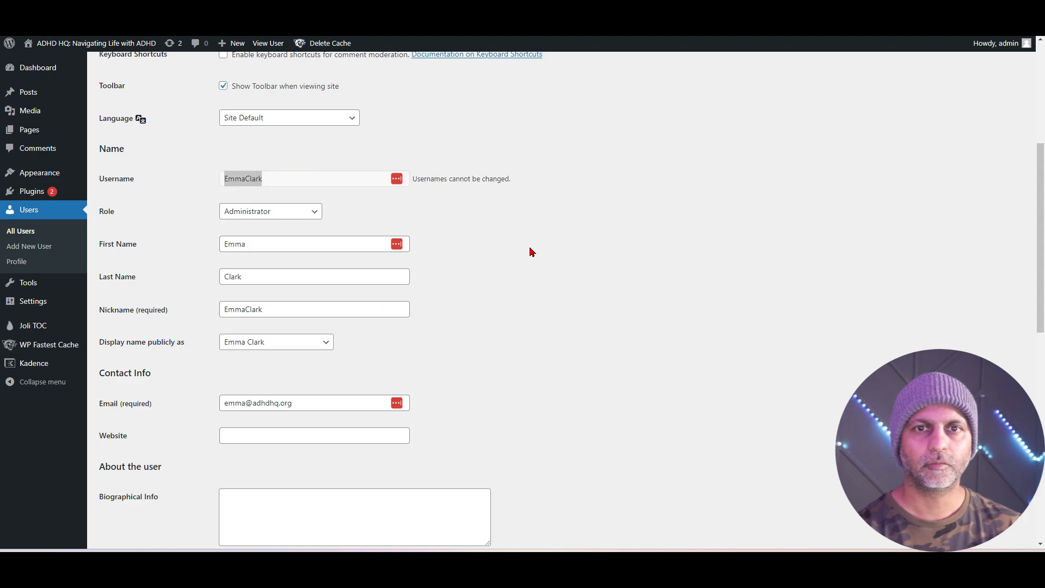
key(ctrl+v)
key(Tab)
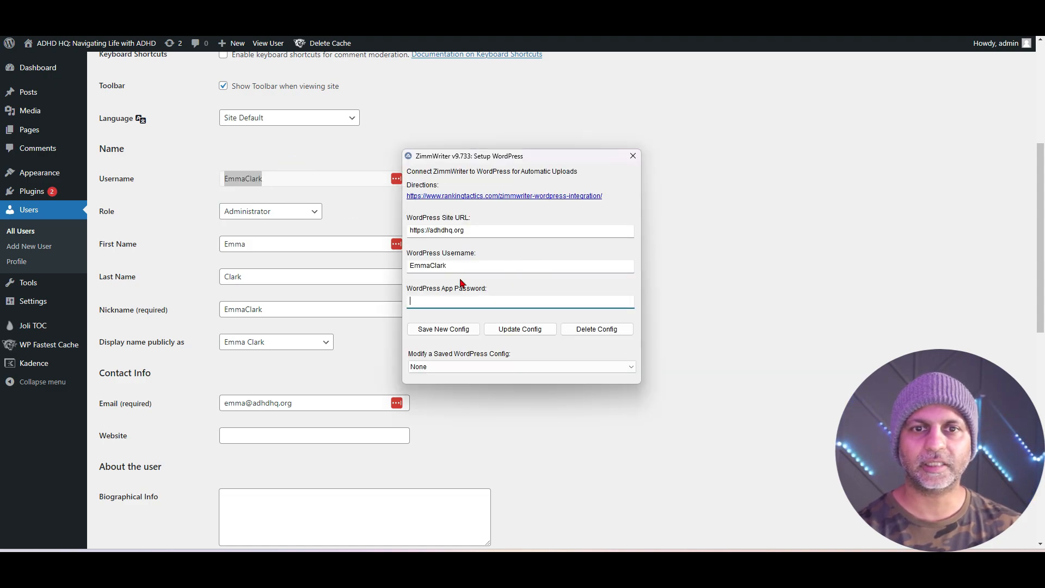
Create a new application password named zimmWriter in the same user's WordPress profile.
key(alt+Tab)
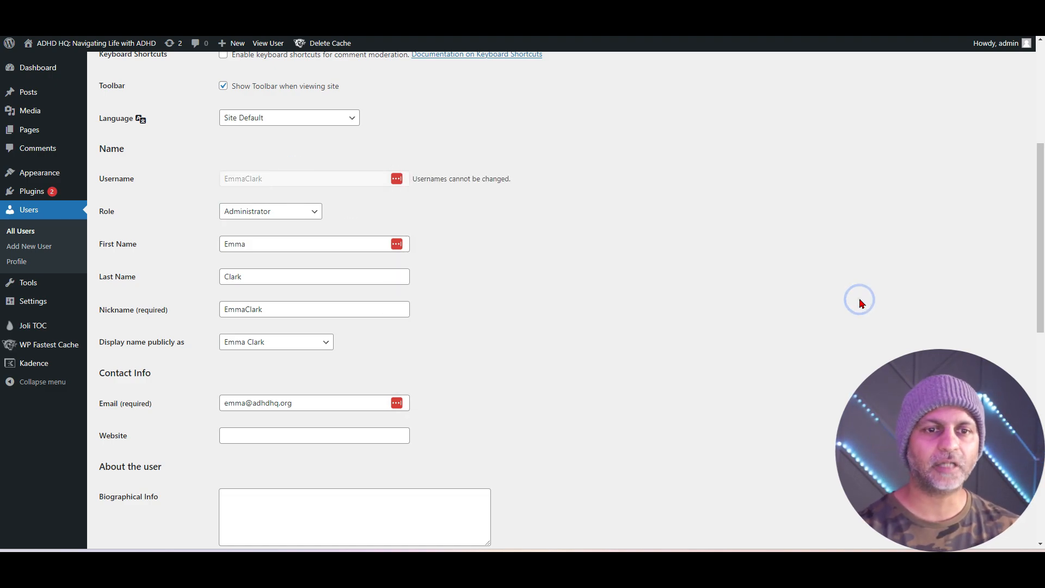
scroll(862, 303, down, 10)
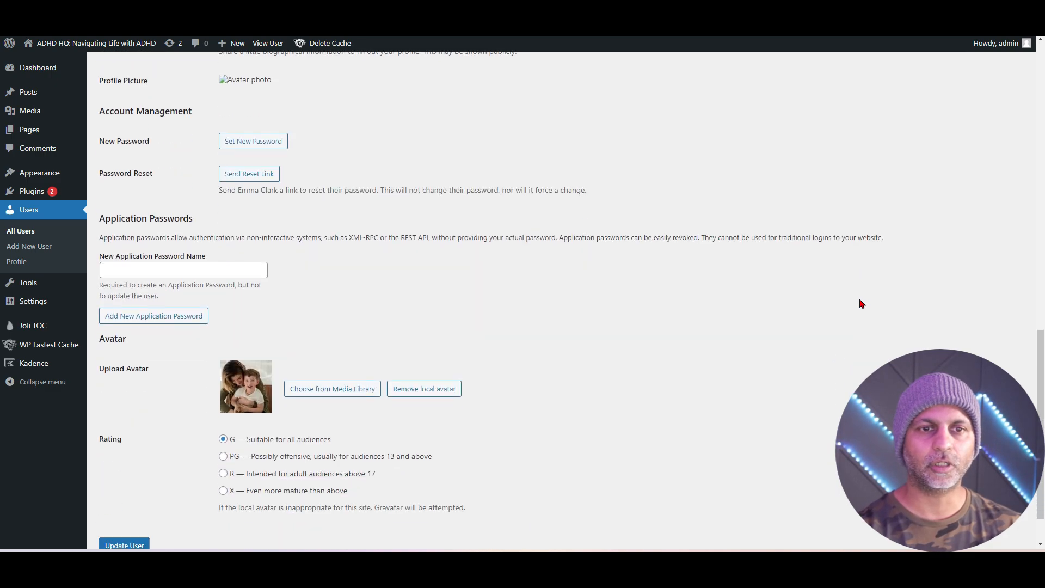
click(150, 214)
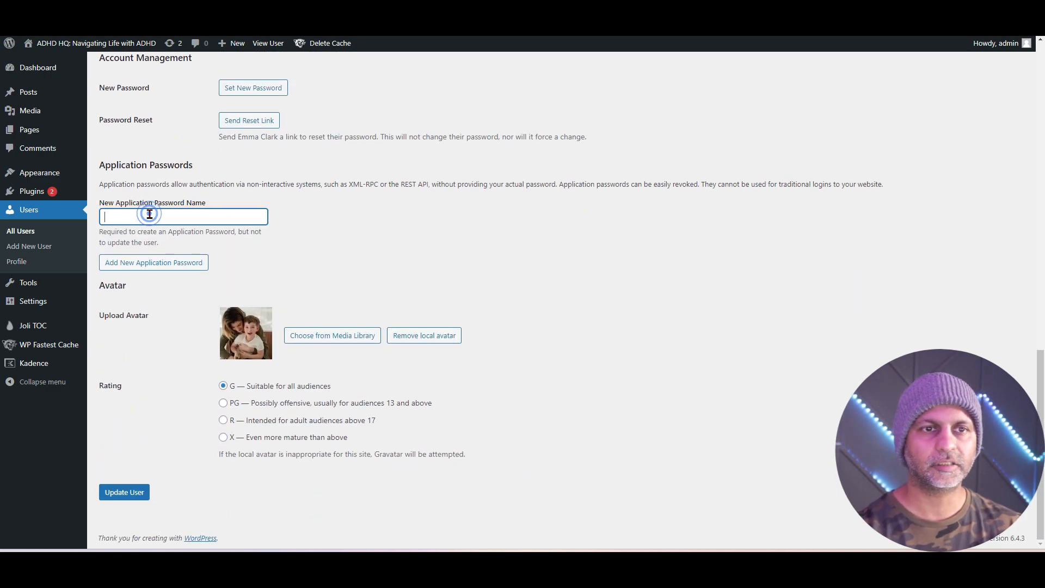
text(zimmWriter)
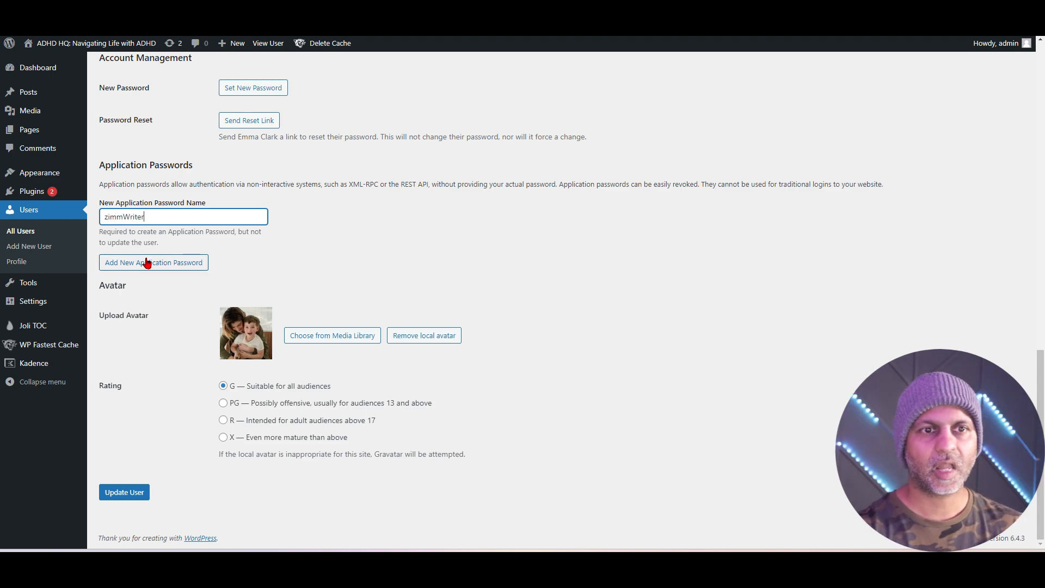
click(141, 266)
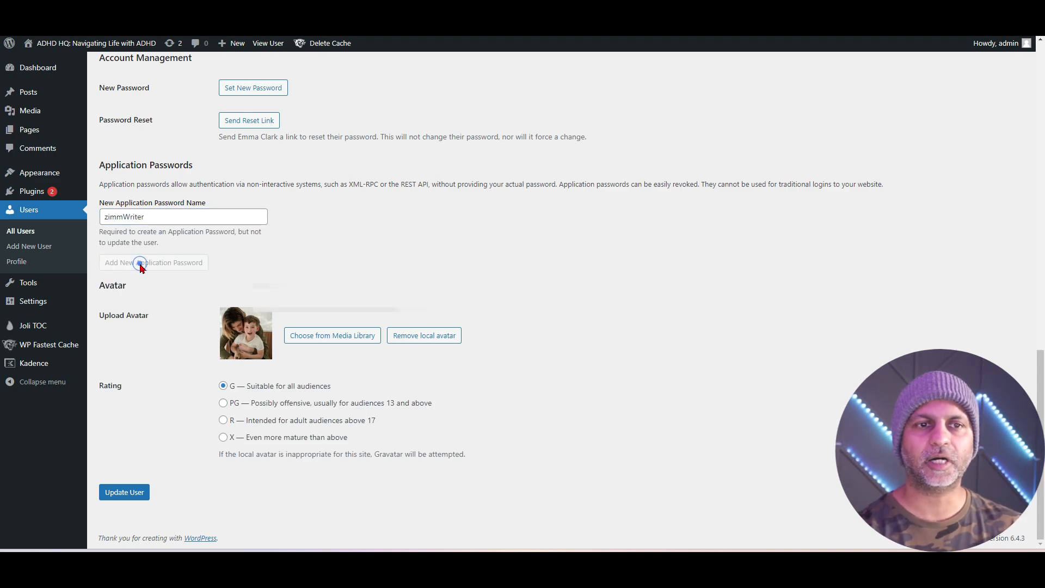
Copy the generated application password and paste it as the WordPress App Password in ZimmWriter's setup.
drag(358, 296, 234, 296)
key(ctrl+c)
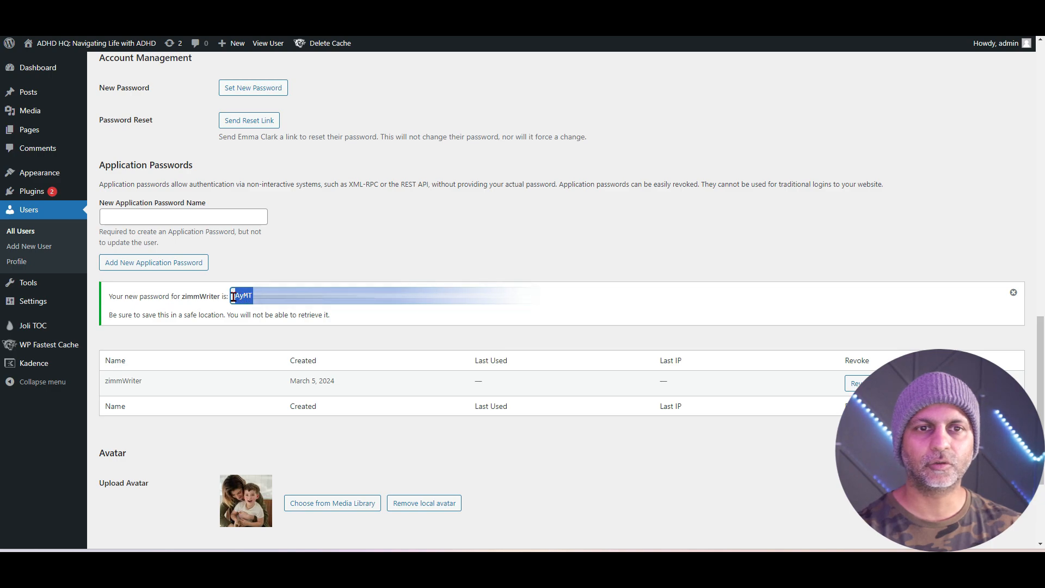
key(alt+Tab)
click(527, 302)
key(ctrl+v)
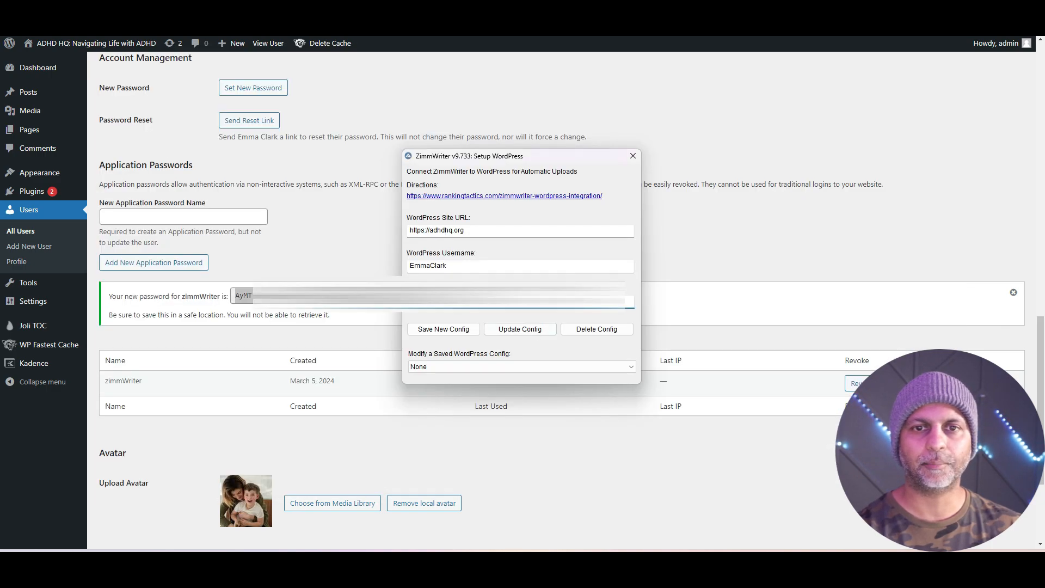
Save the WordPress connection as a new config, dismiss the confirmation, and close the WordPress setup.
click(456, 331)
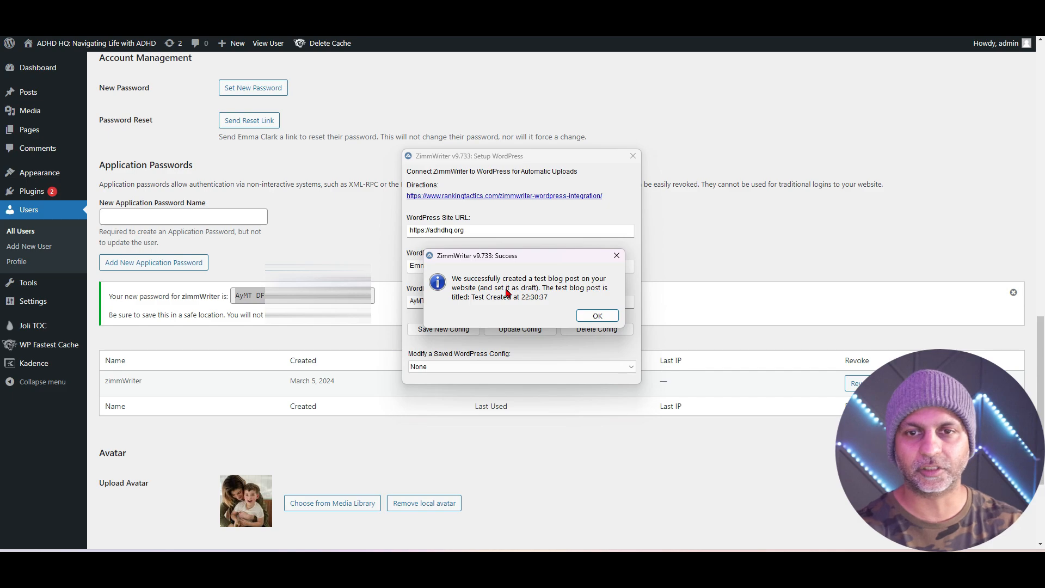
click(609, 319)
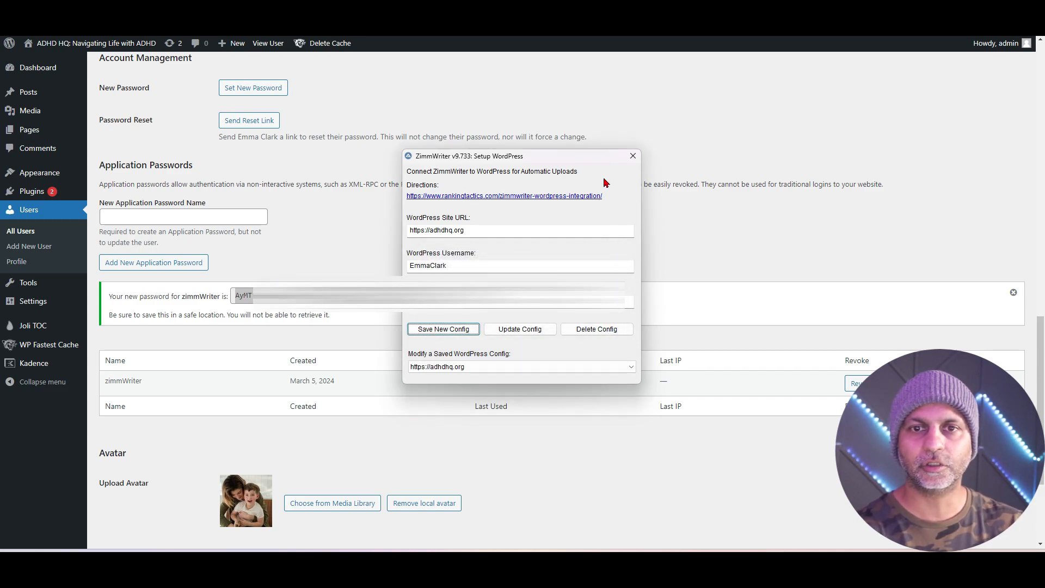
click(633, 156)
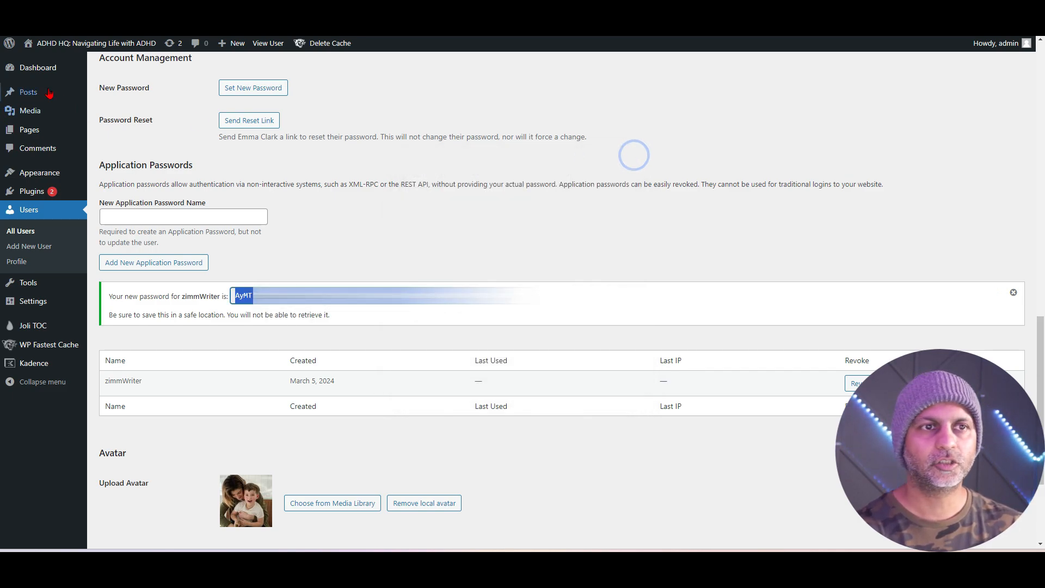
Preview ZimmWriter's draft test post from the WordPress posts list, highlight its title, and return to the list.
click(109, 94)
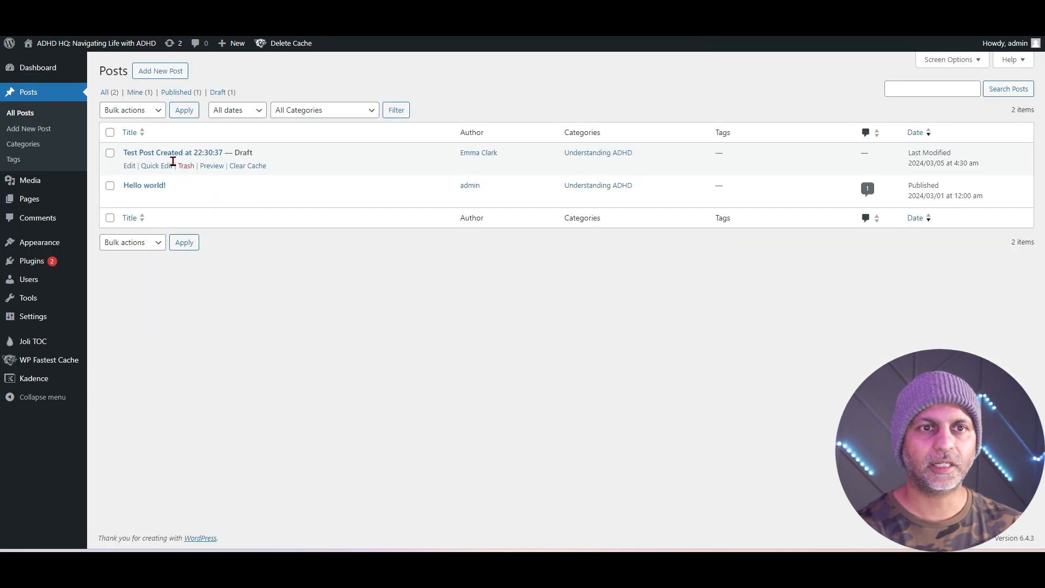
click(220, 168)
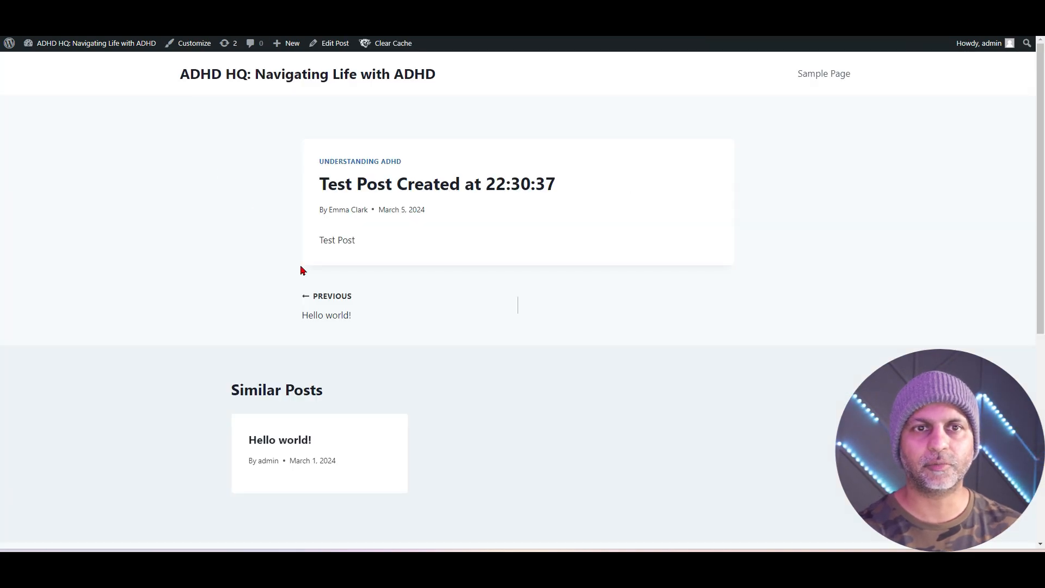
drag(561, 185, 320, 184)
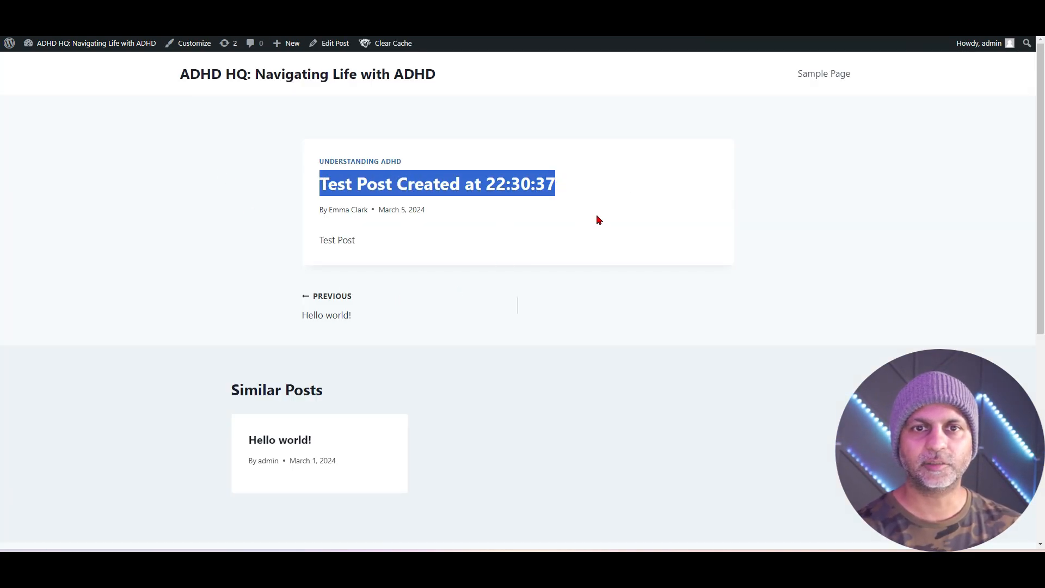
key(alt+Left)
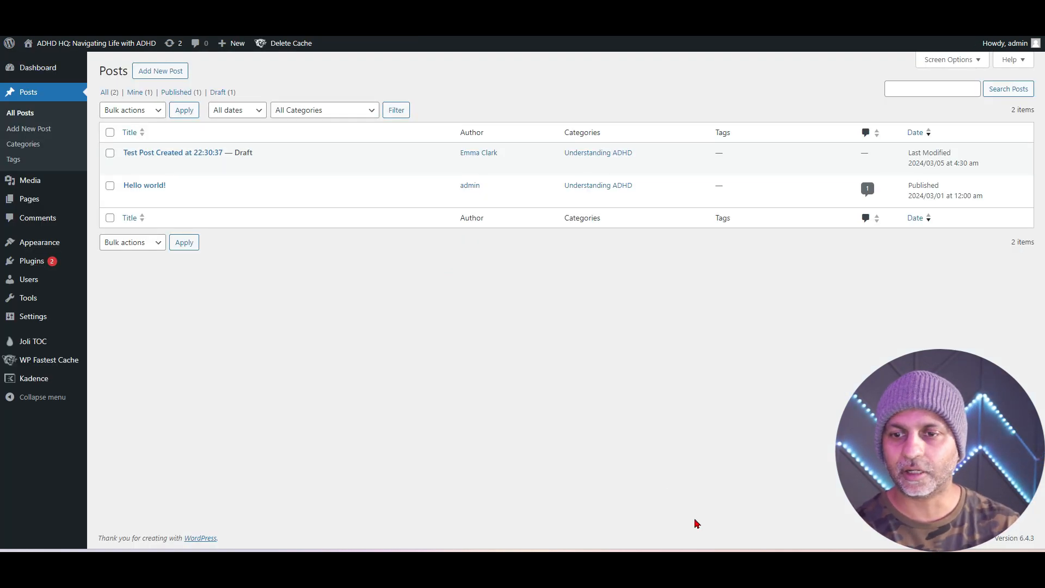
Switch back to ZimmWriter, close its Option Menu, and open the Bulk Writer.
click(812, 500)
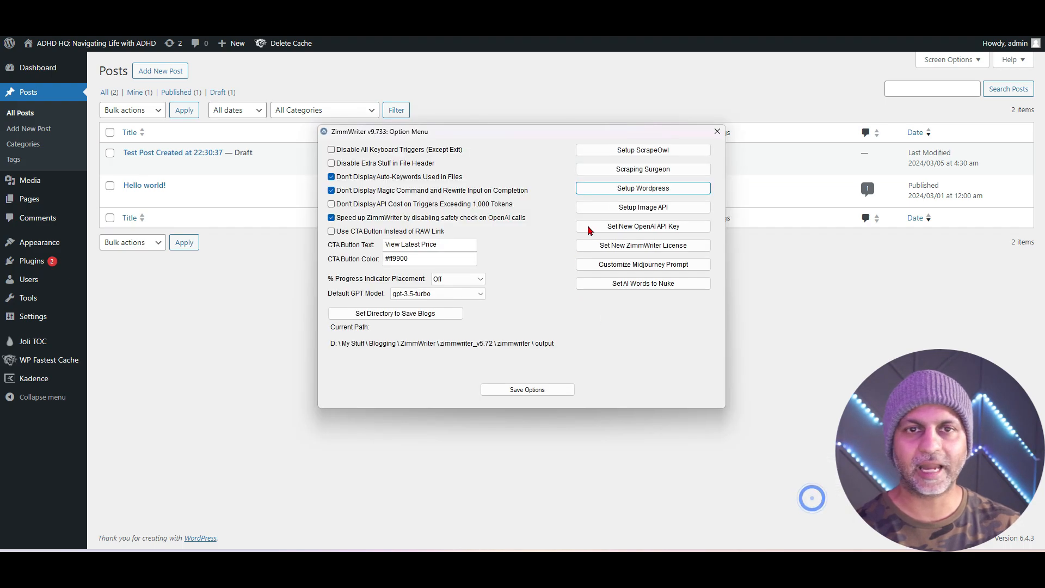
click(718, 131)
mouse_move(798, 567)
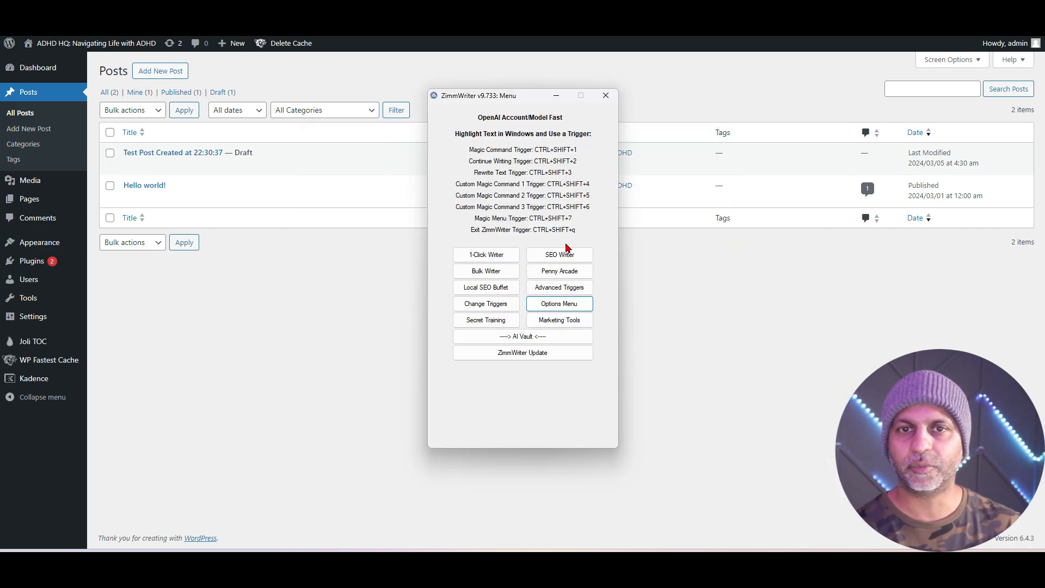
click(490, 270)
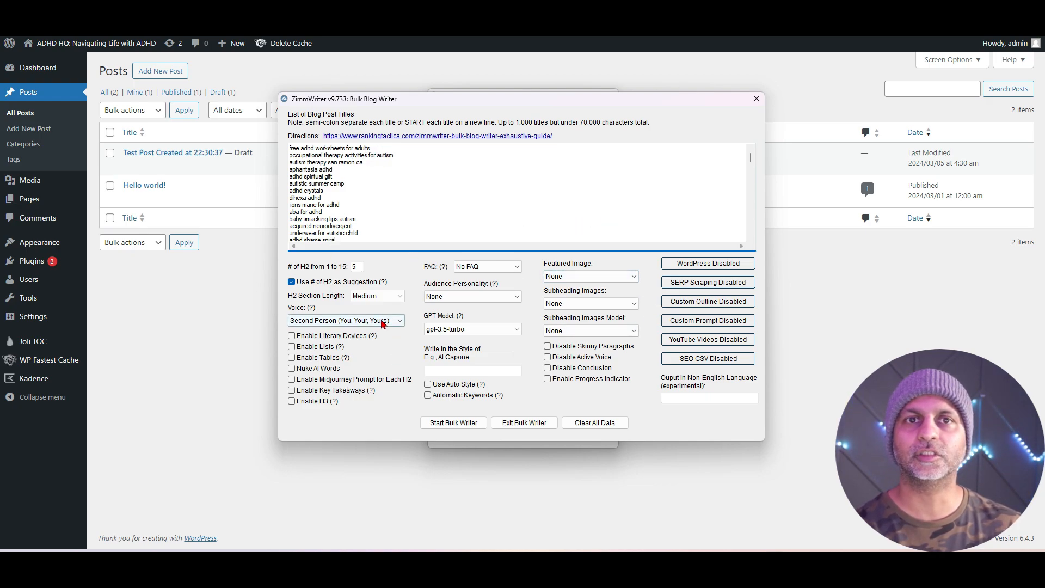
Set the number of H2s to 7, with the H2 count used as a suggestion.
double_click(356, 267)
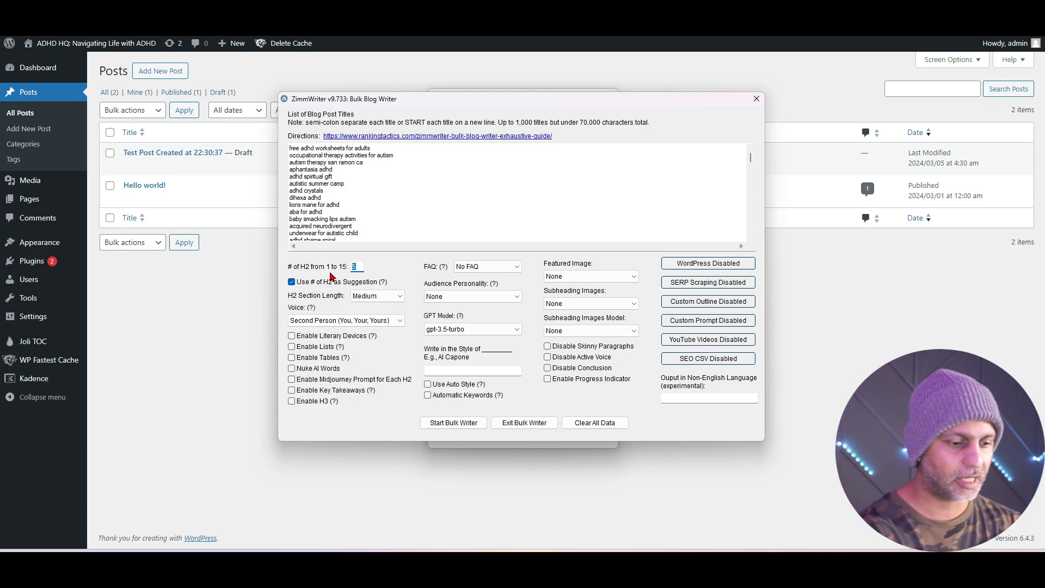
text(8)
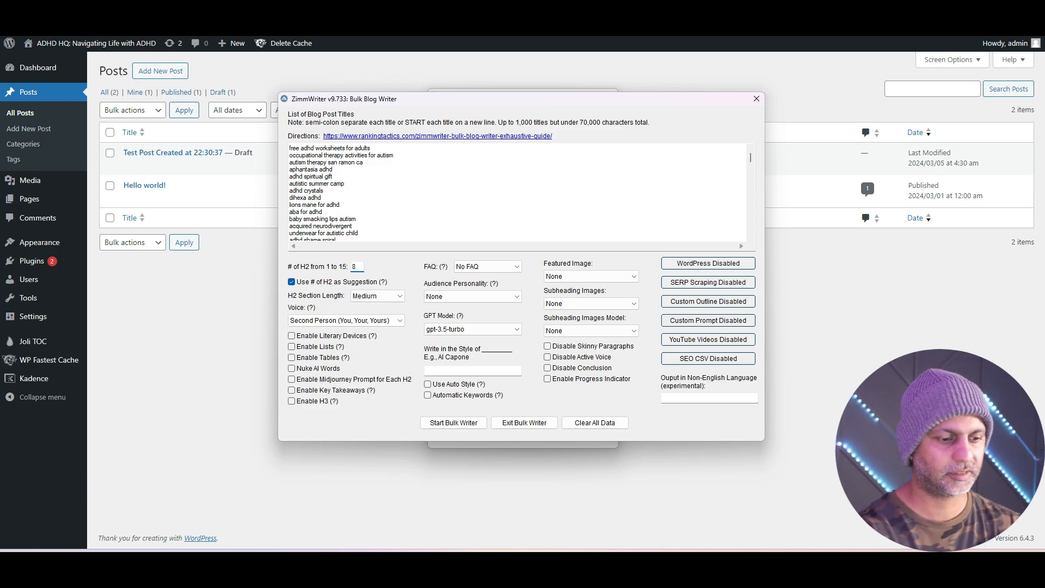
click(291, 282)
Choose Medium as the H2 section length and set the voice to First Person Singular.
mouse_move(384, 290)
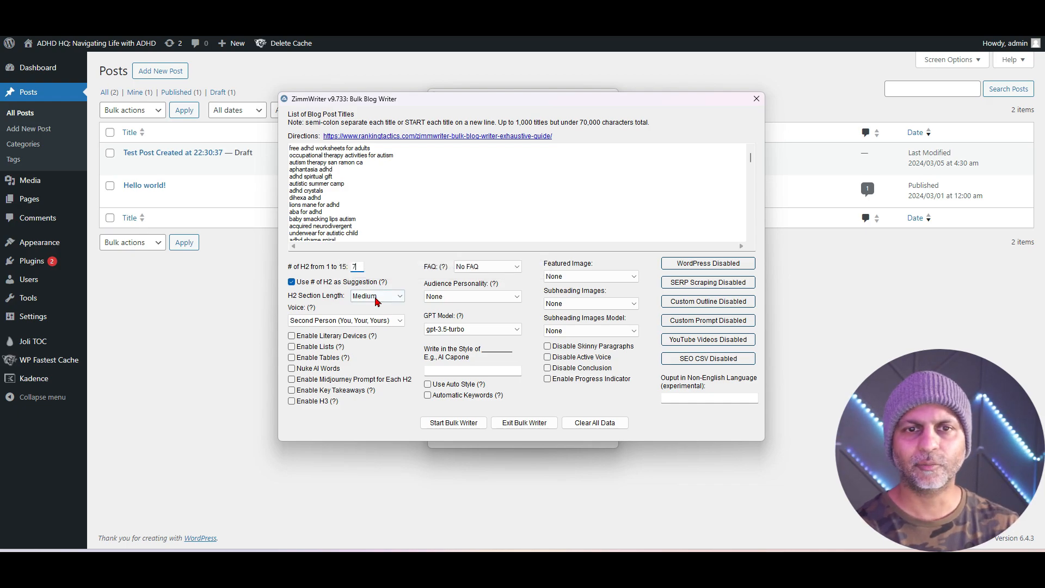
click(364, 297)
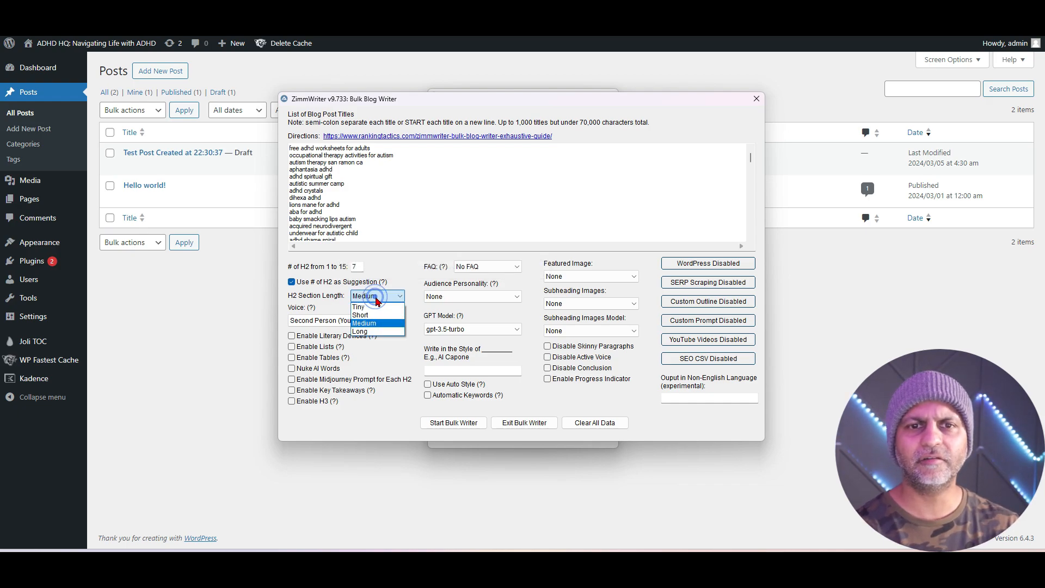
click(376, 324)
click(360, 321)
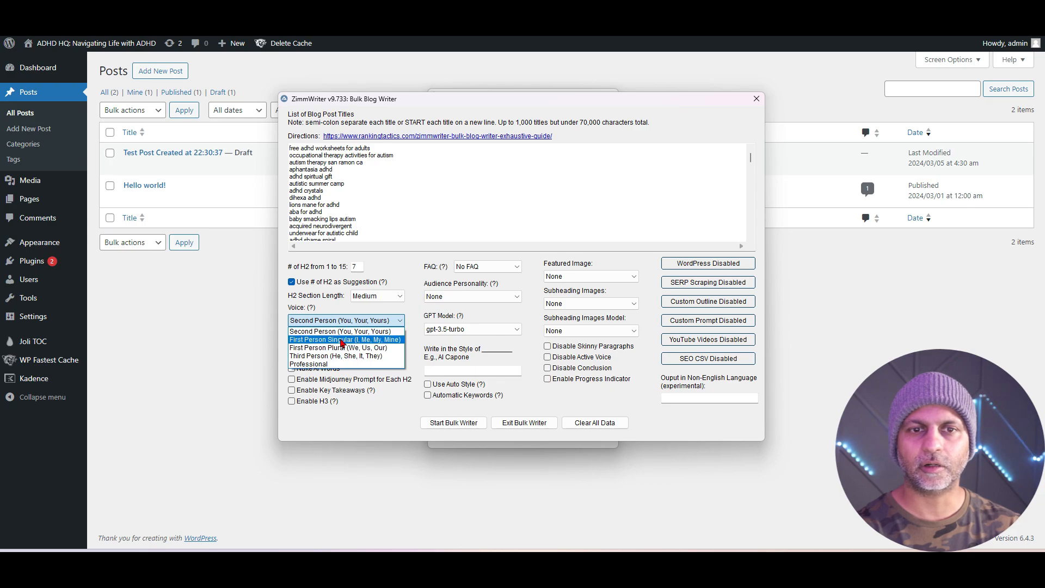
click(320, 339)
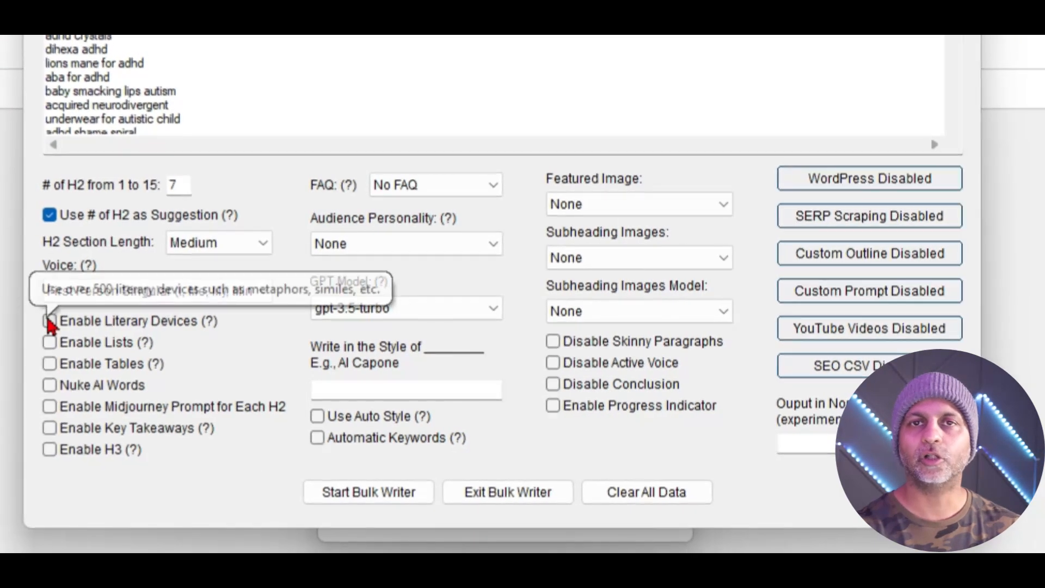
Enable literary devices, lists, Nuke AI Words, key takeaways, and H3 for the bulk posts.
click(50, 324)
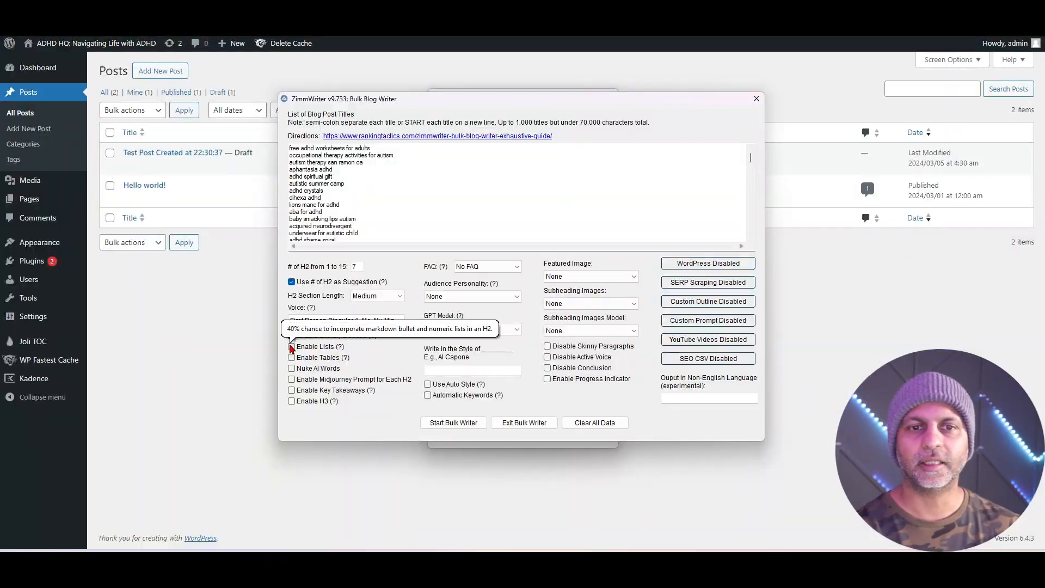
click(293, 347)
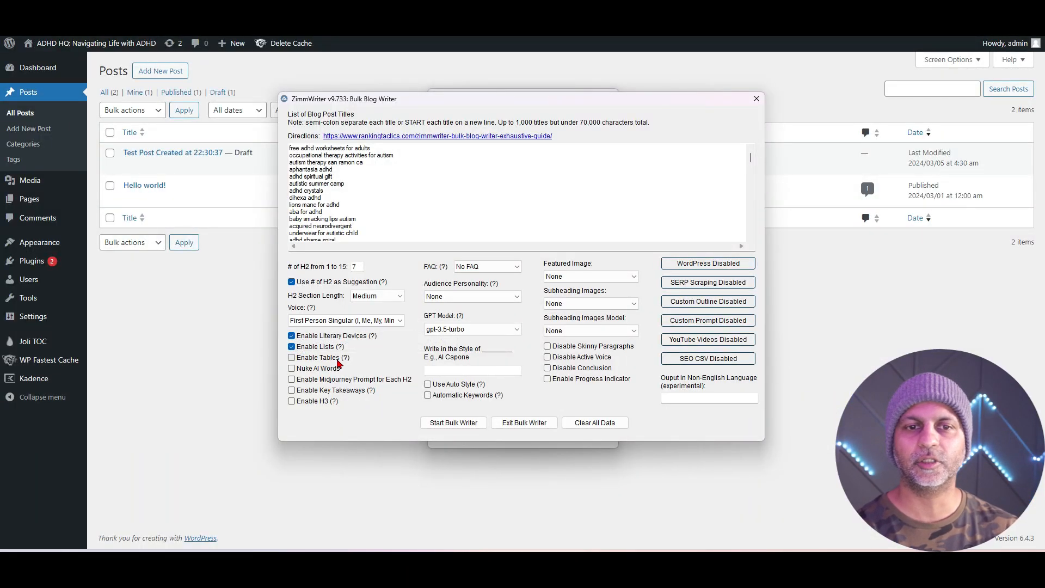
click(291, 368)
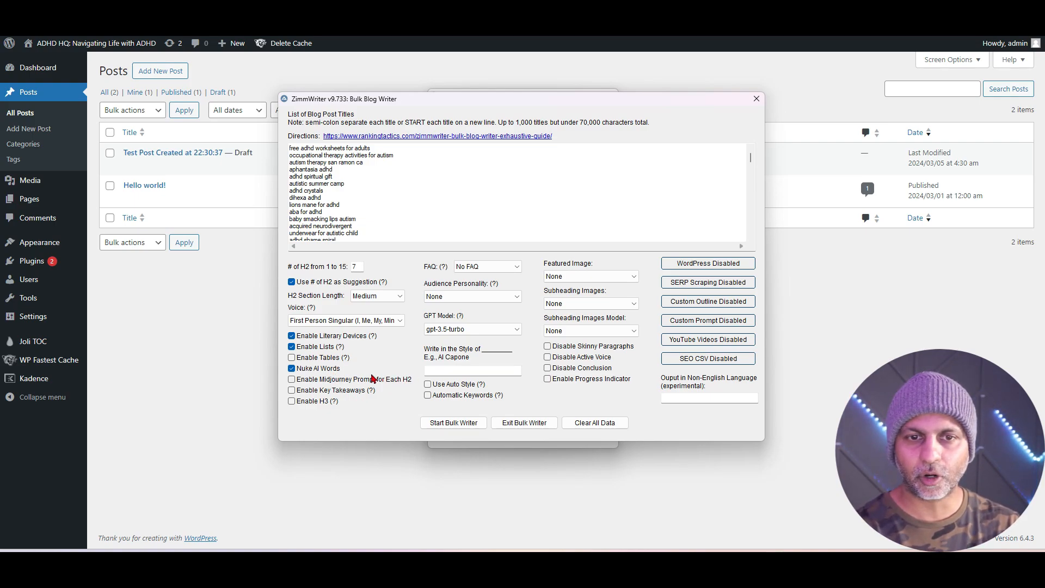
click(307, 391)
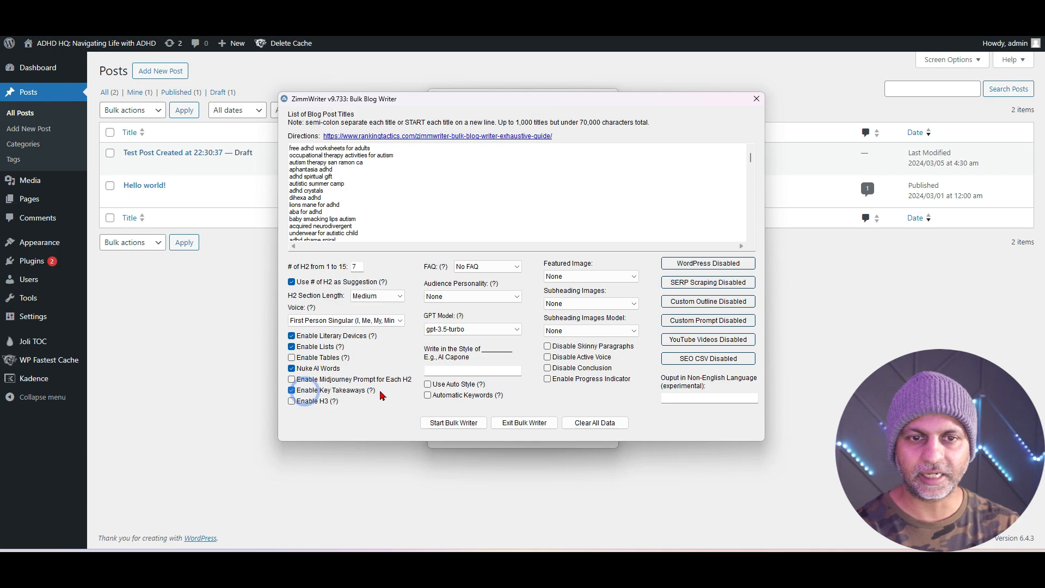
mouse_move(336, 401)
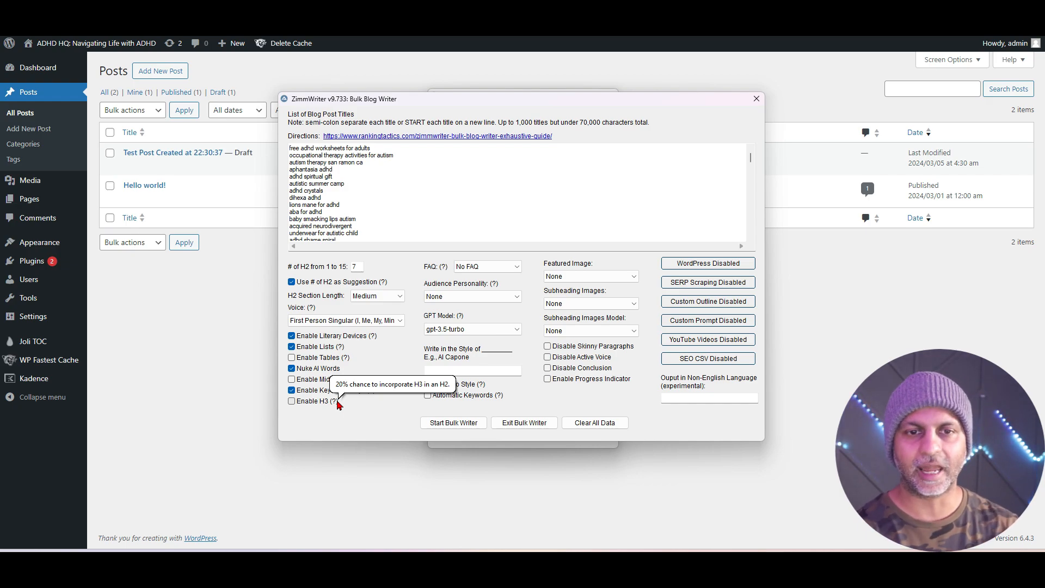
click(307, 407)
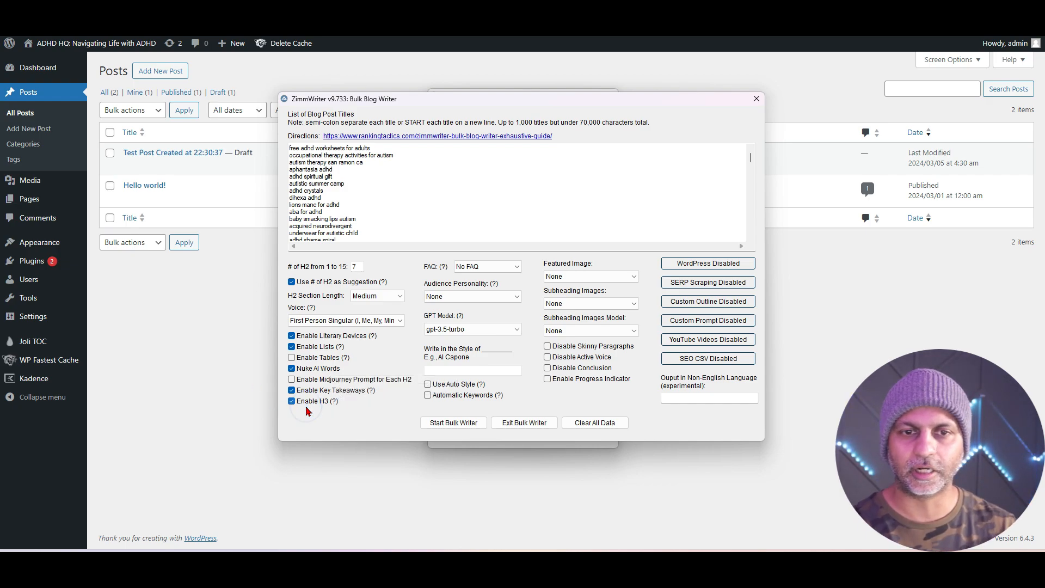
Set the FAQ option to FAQ + Short Answers and leave the audience personality at None.
click(490, 267)
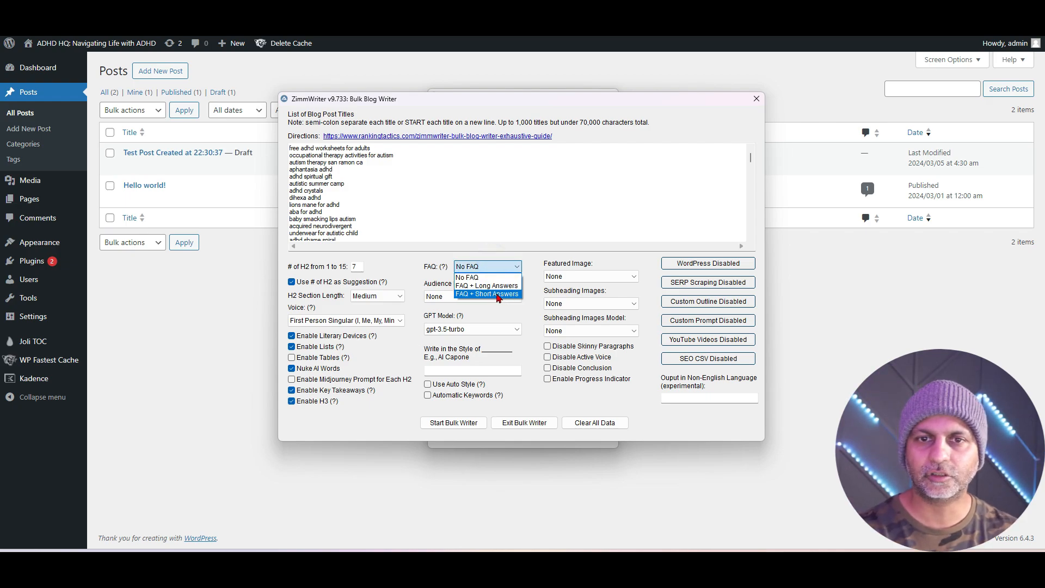
click(505, 294)
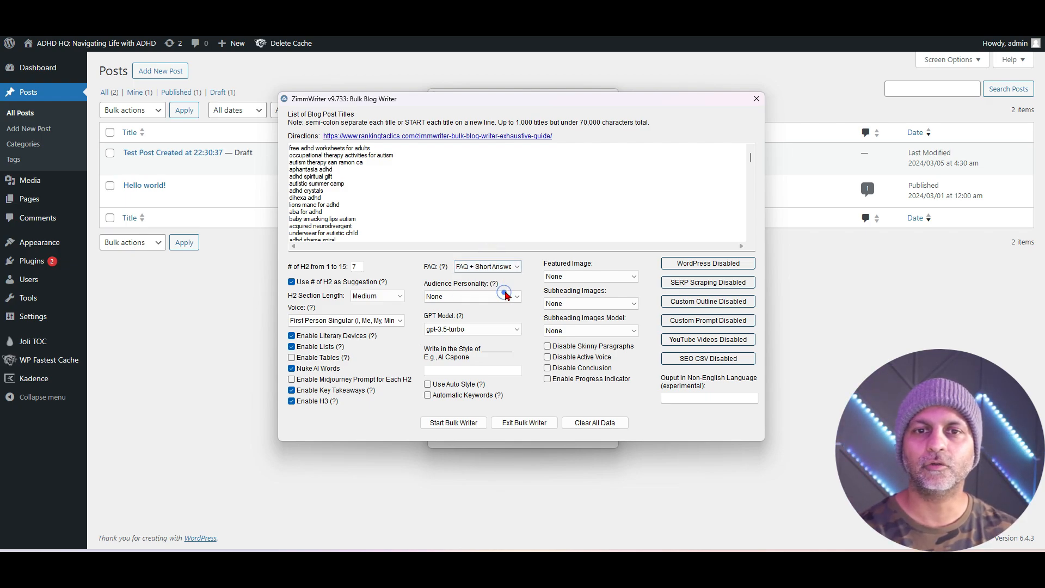
click(516, 297)
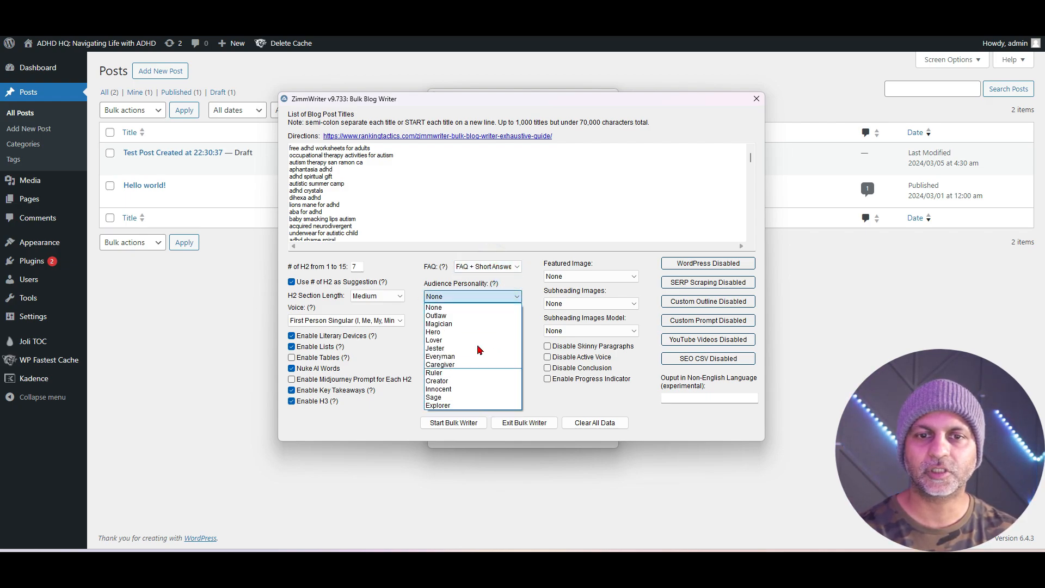
click(479, 308)
Choose gpt-3.5-turbo as the GPT model and enable Auto Style and Automatic Keywords.
click(517, 328)
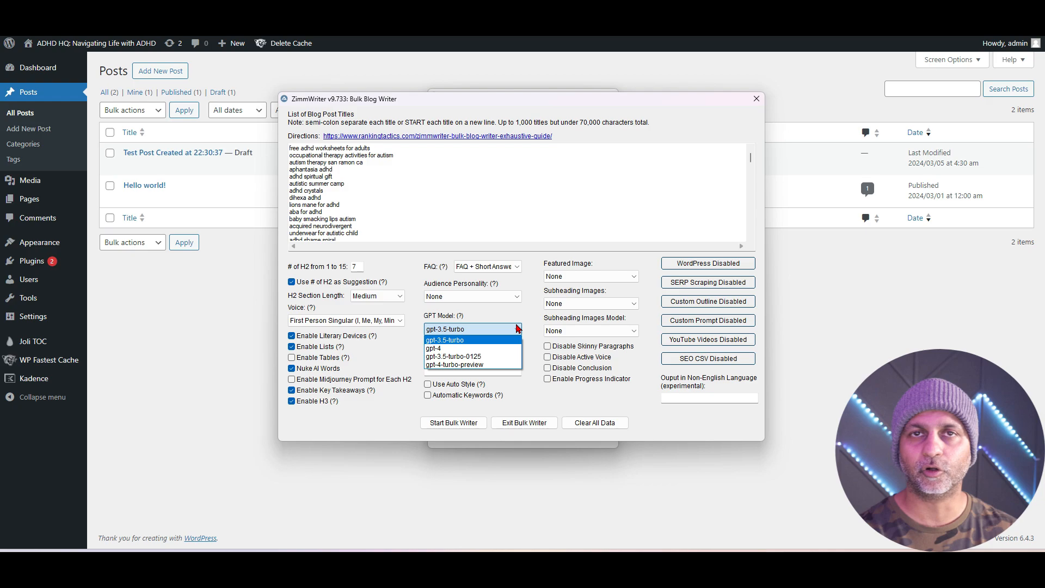
click(475, 335)
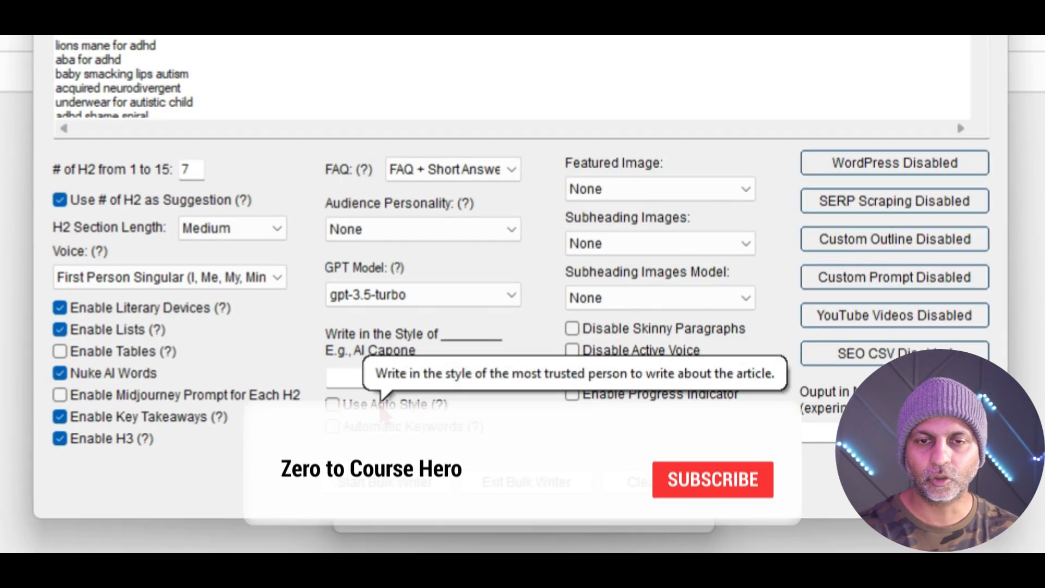
click(450, 384)
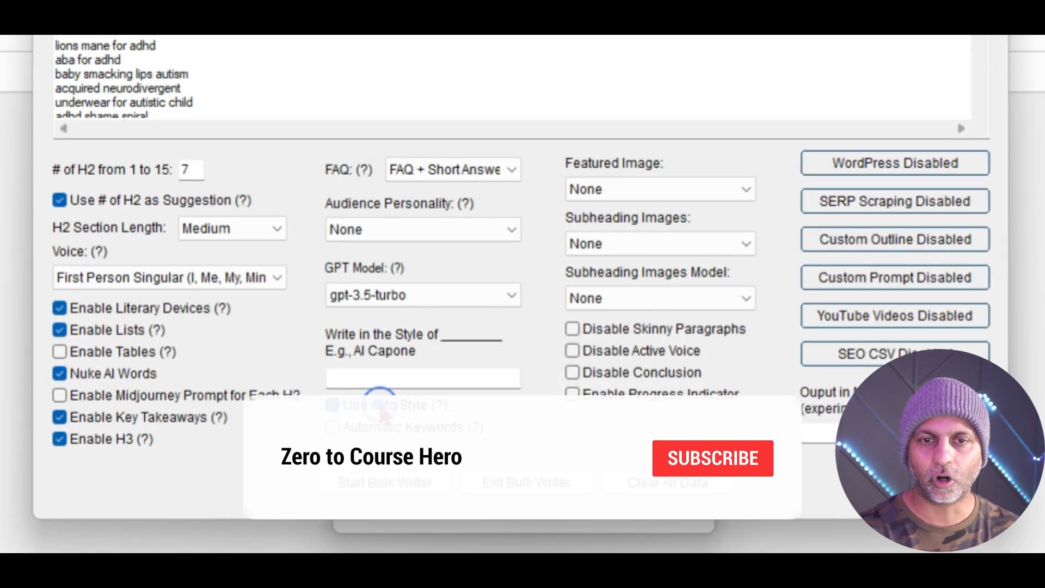
click(434, 375)
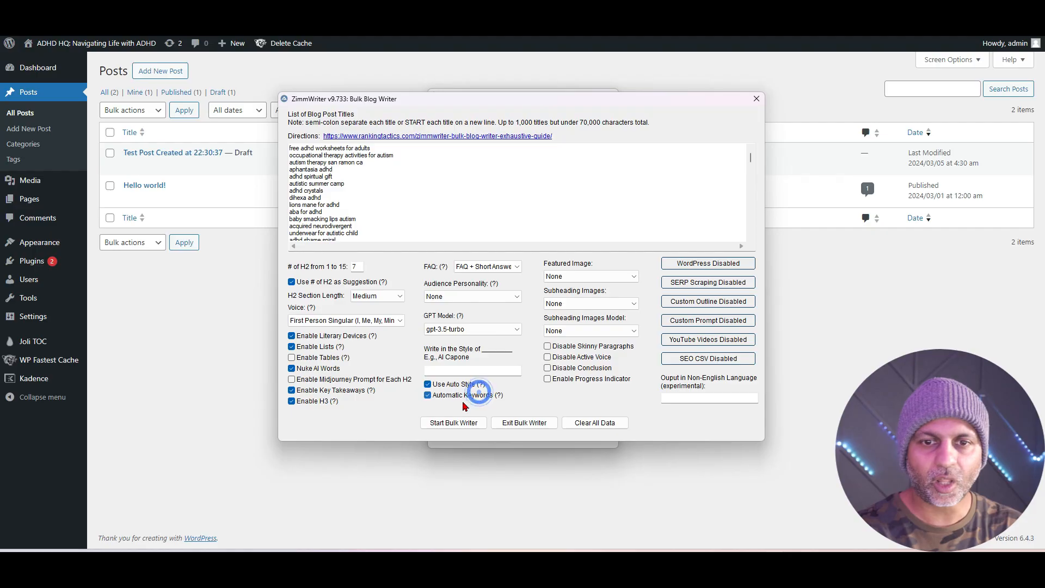
click(435, 432)
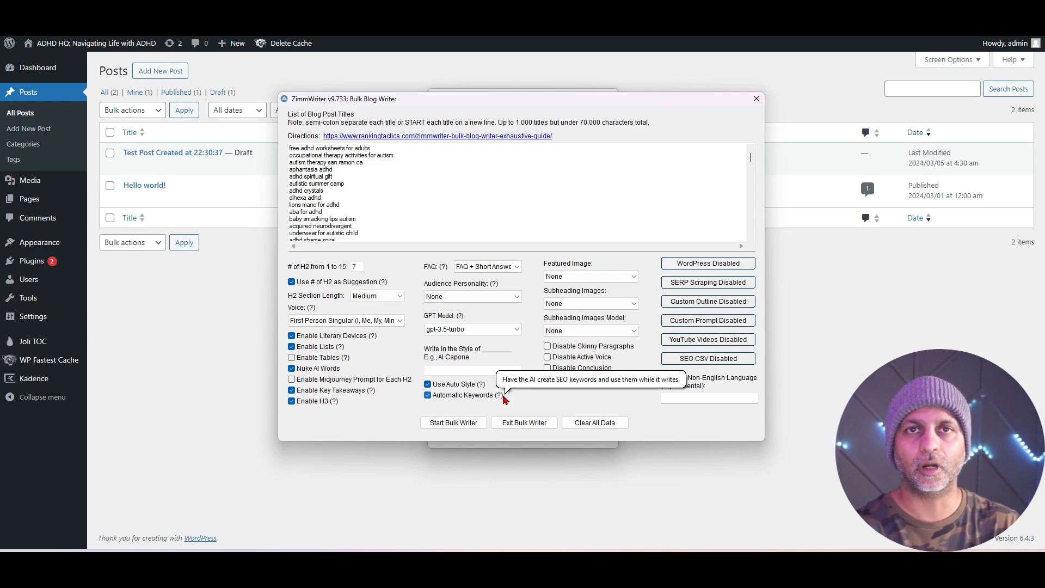
Use Pexels for the featured image and SD digital-art for subheading images on every H2.
click(594, 276)
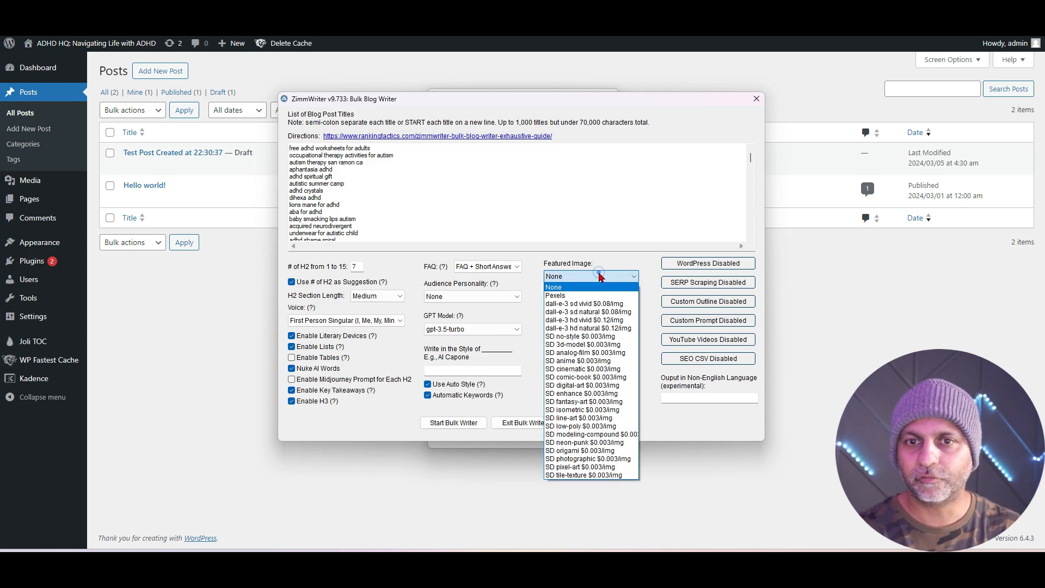
click(581, 297)
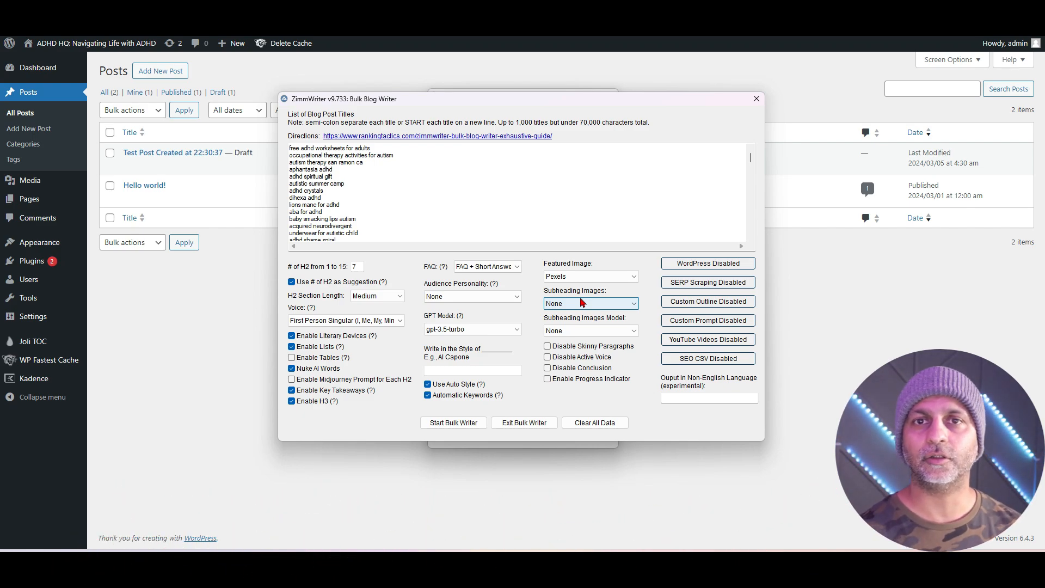
click(581, 304)
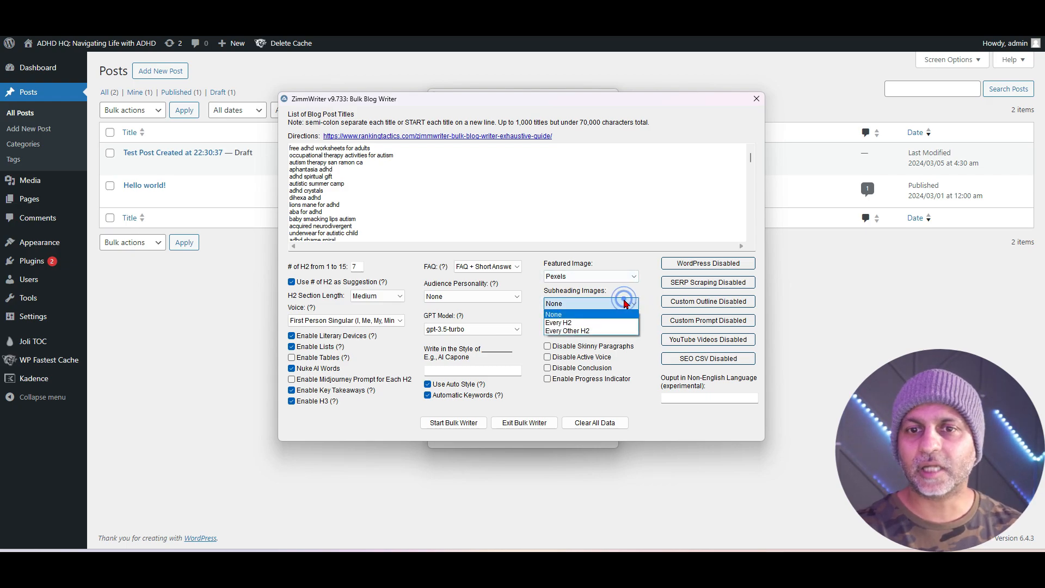
click(557, 322)
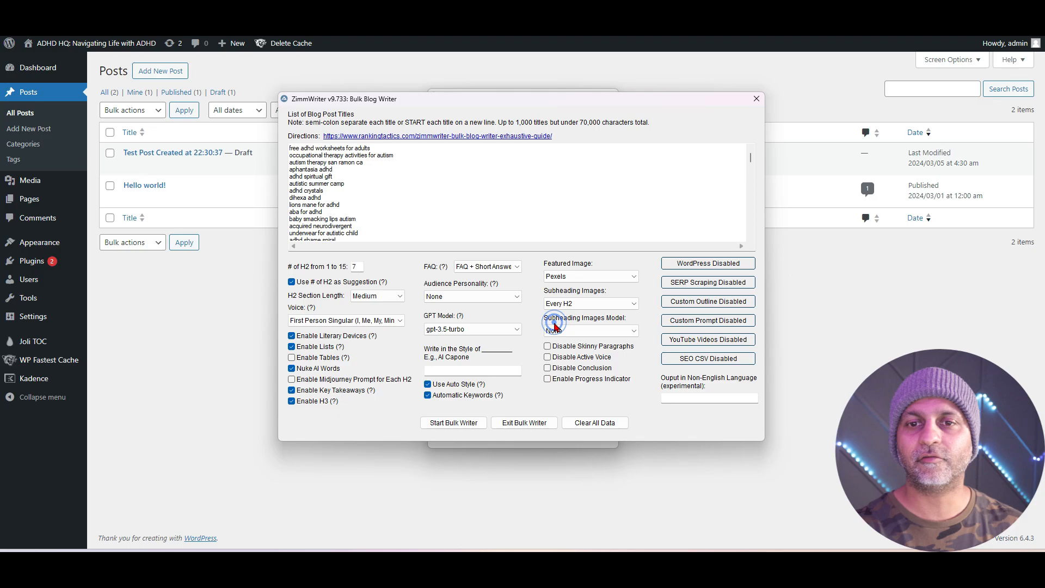
click(590, 330)
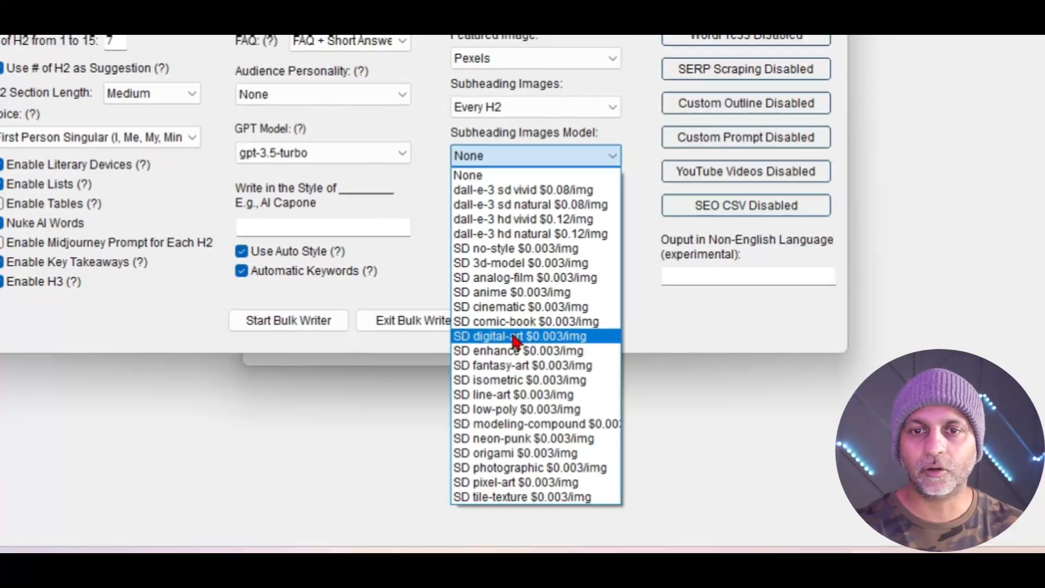
click(527, 333)
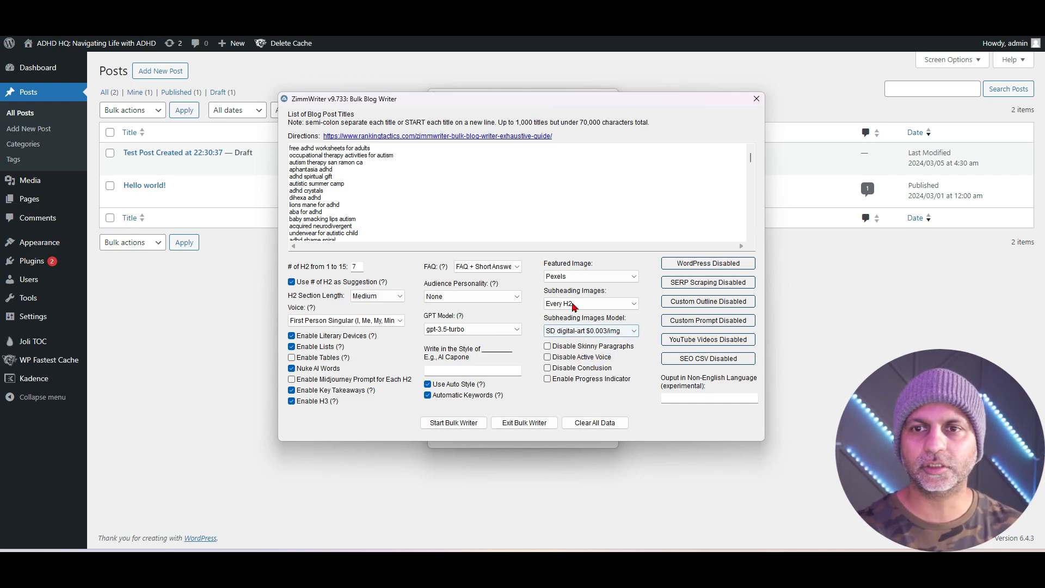
click(701, 268)
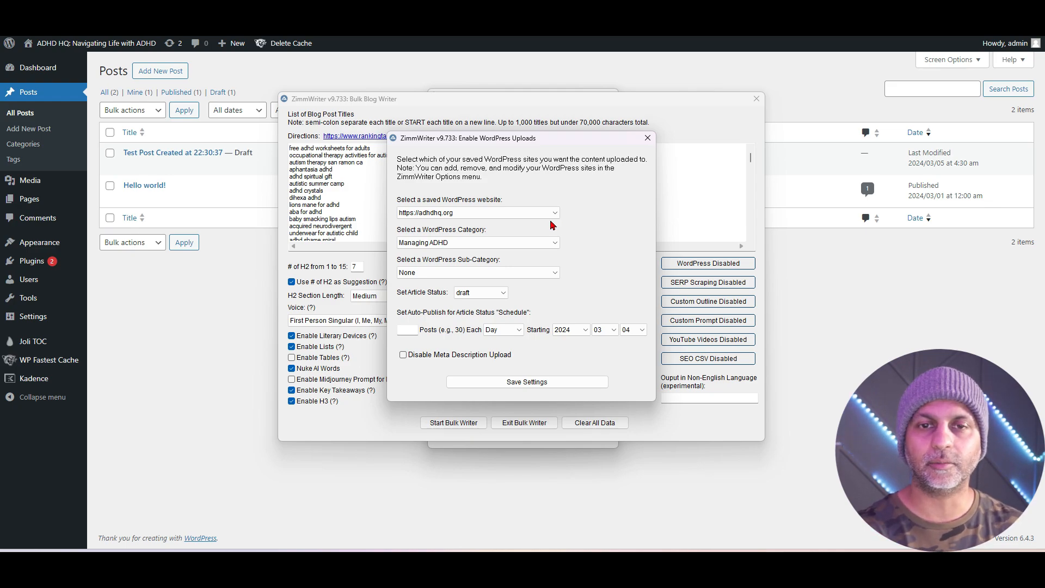
click(543, 243)
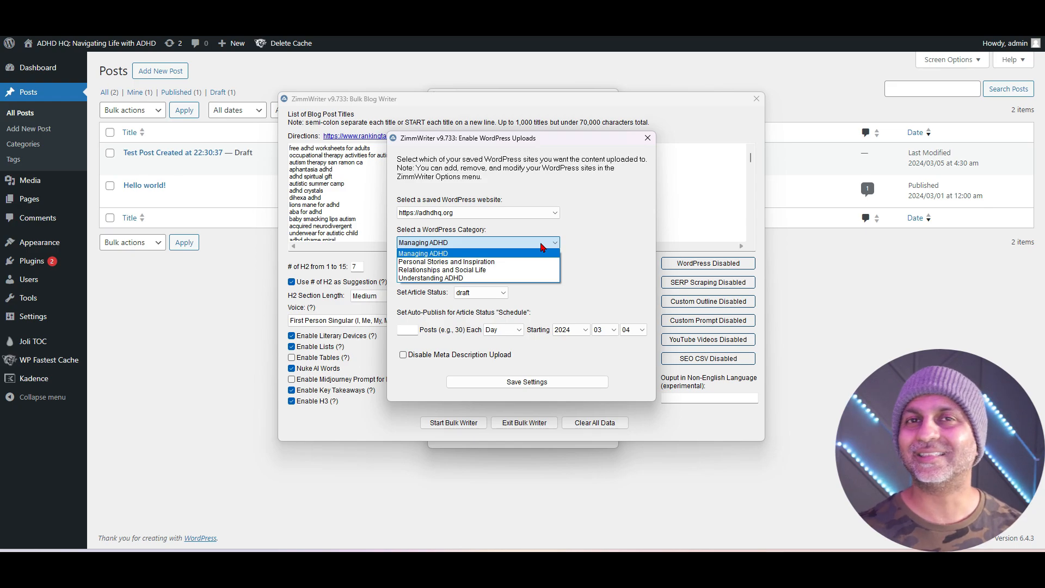
click(470, 278)
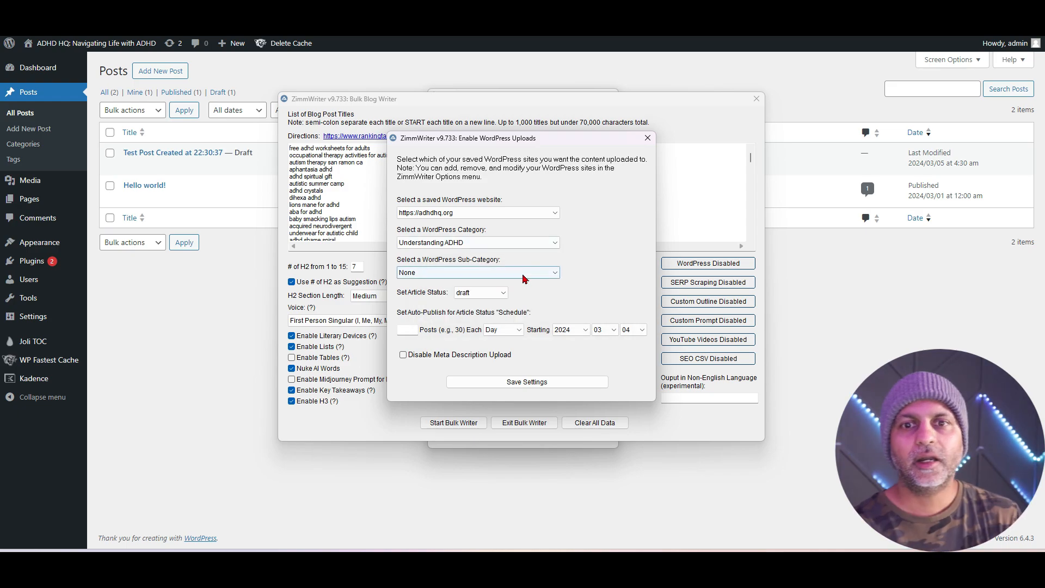
click(522, 272)
click(522, 273)
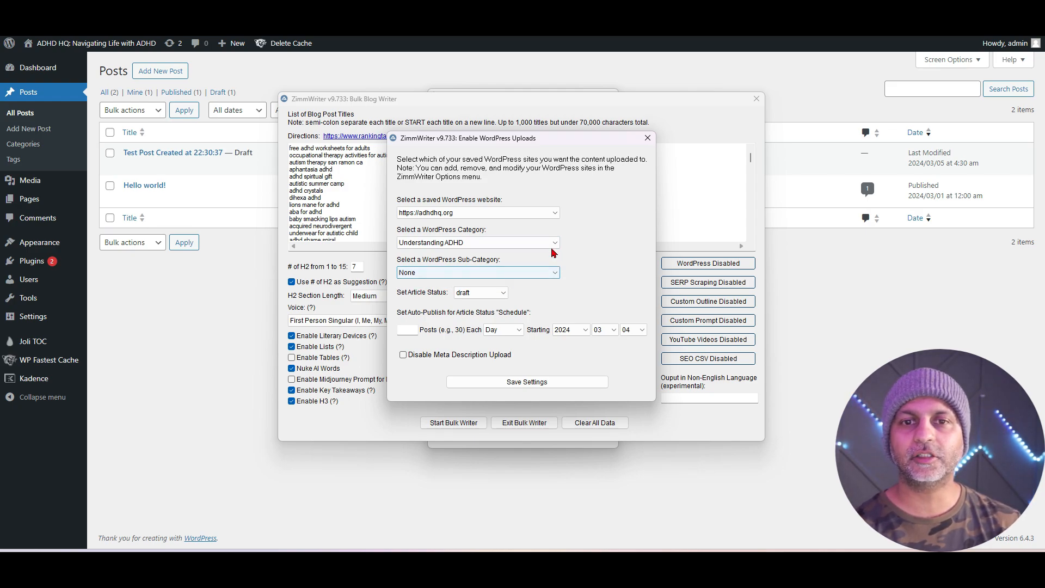
click(477, 293)
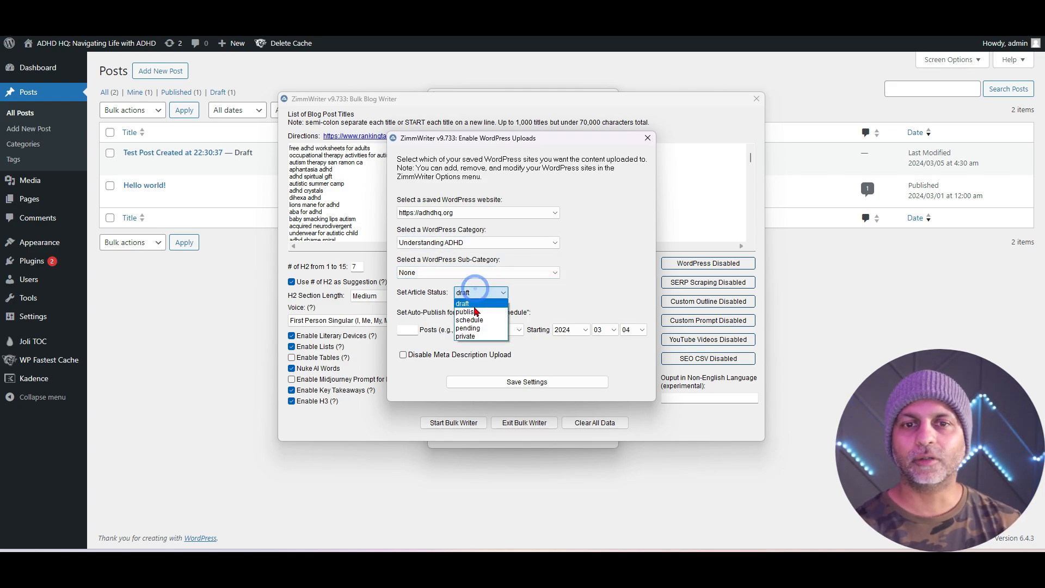
click(478, 312)
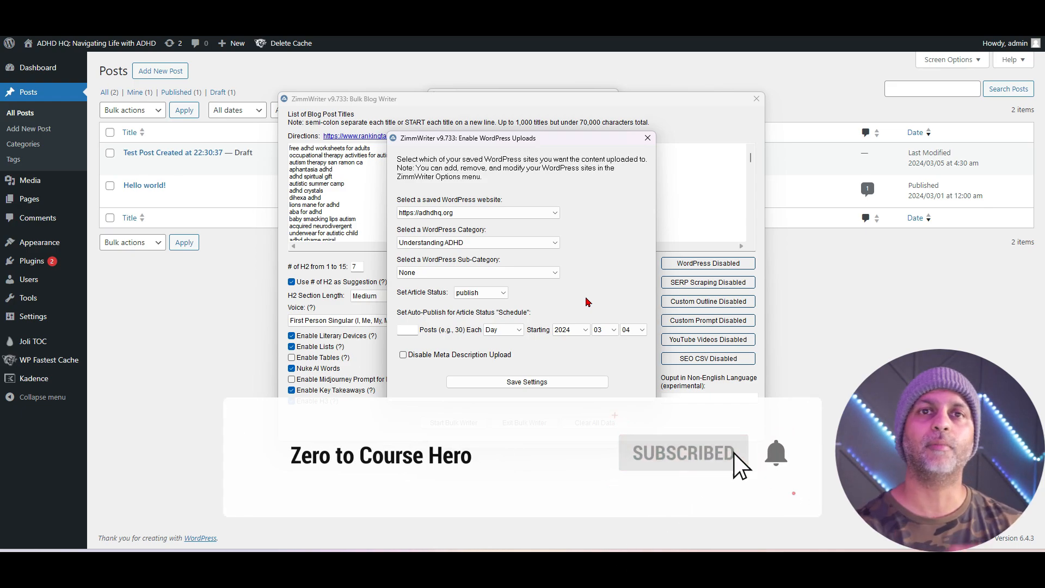
Try the schedule article status with 2 posts each day, and reset the post count to 0.
click(495, 293)
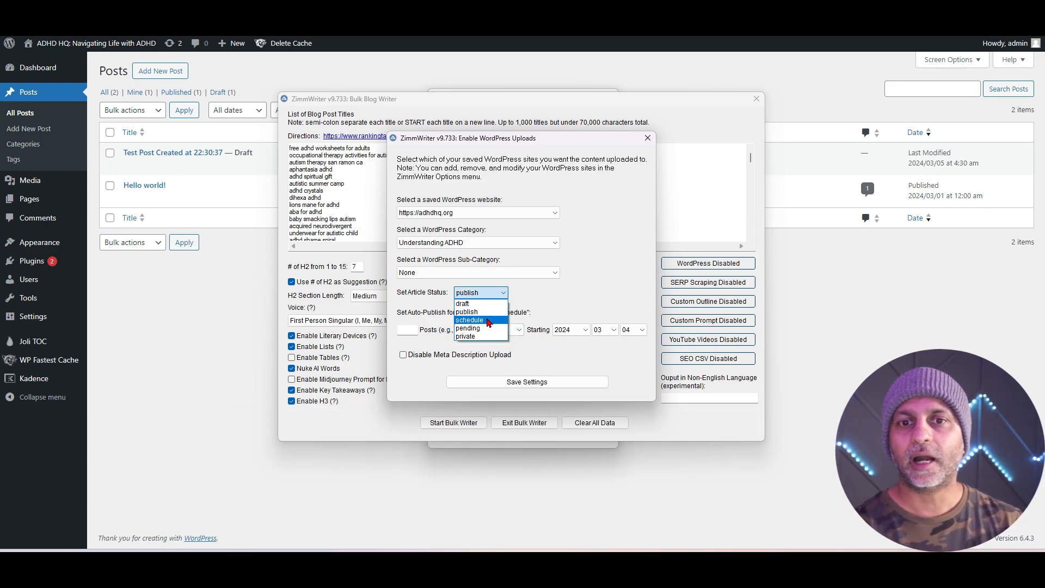
click(496, 322)
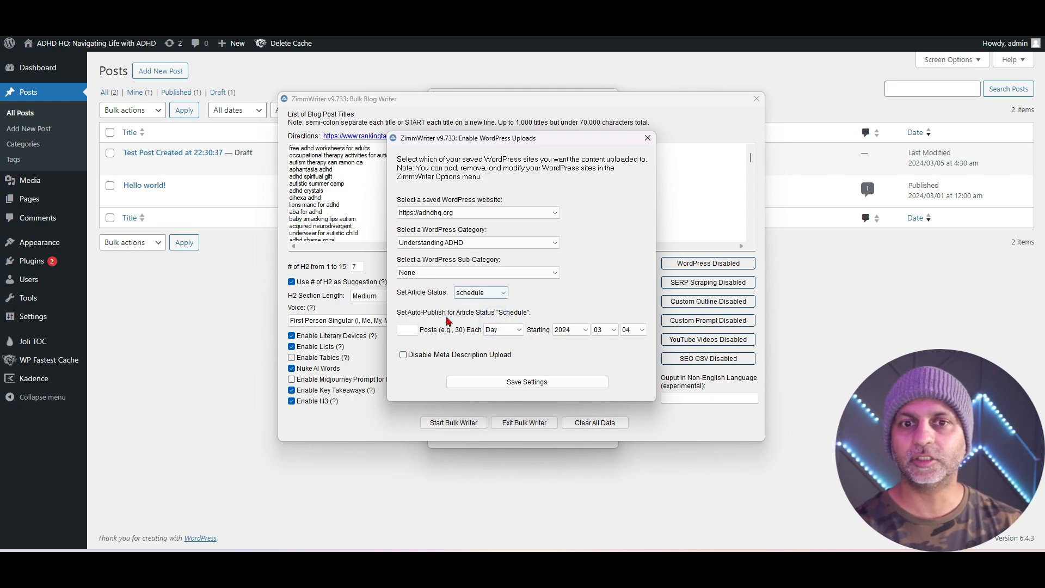
click(414, 330)
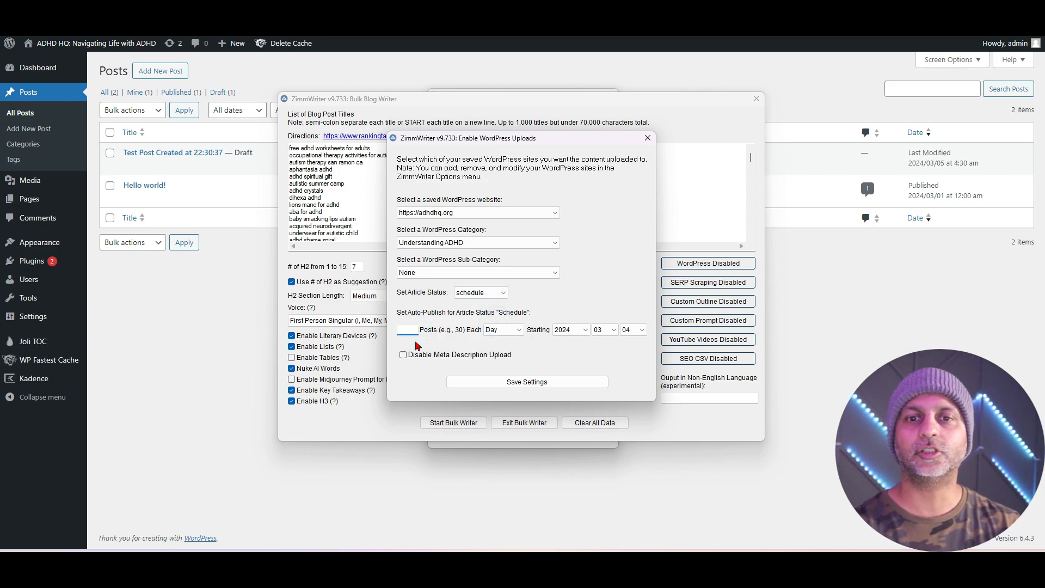
text(2)
key(Tab)
click(519, 333)
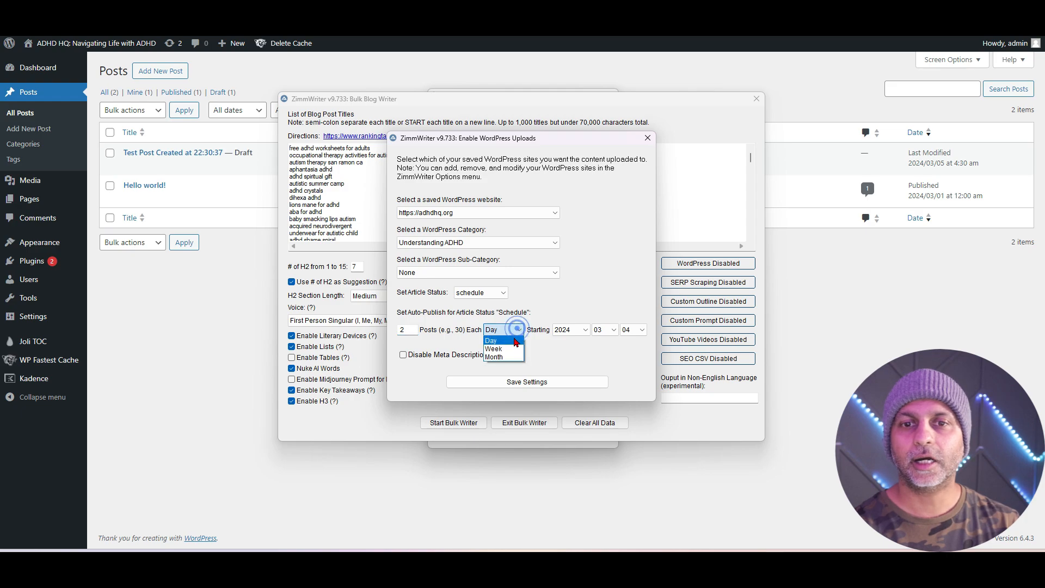
click(509, 339)
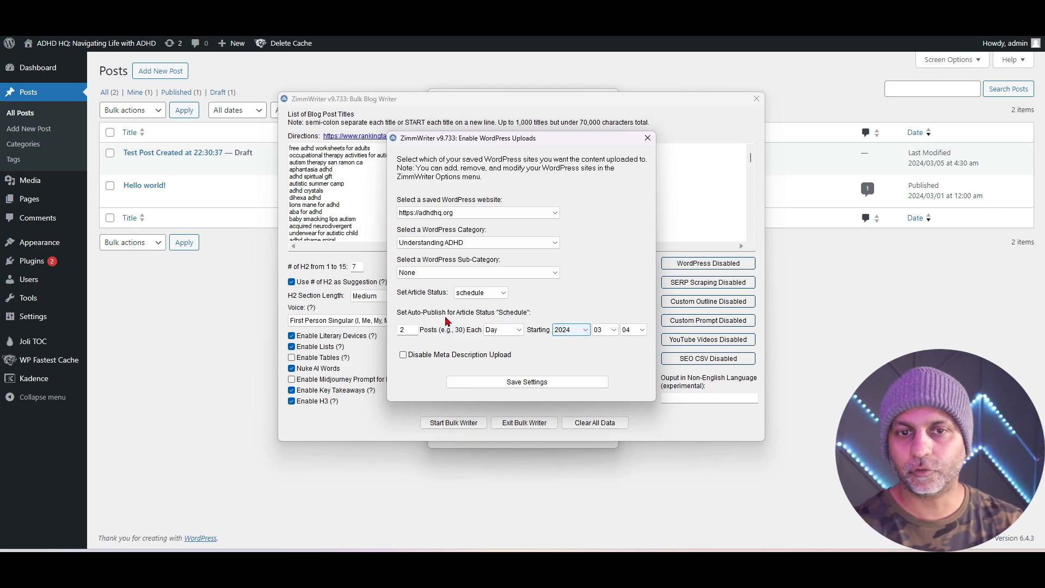
double_click(406, 330)
text(0)
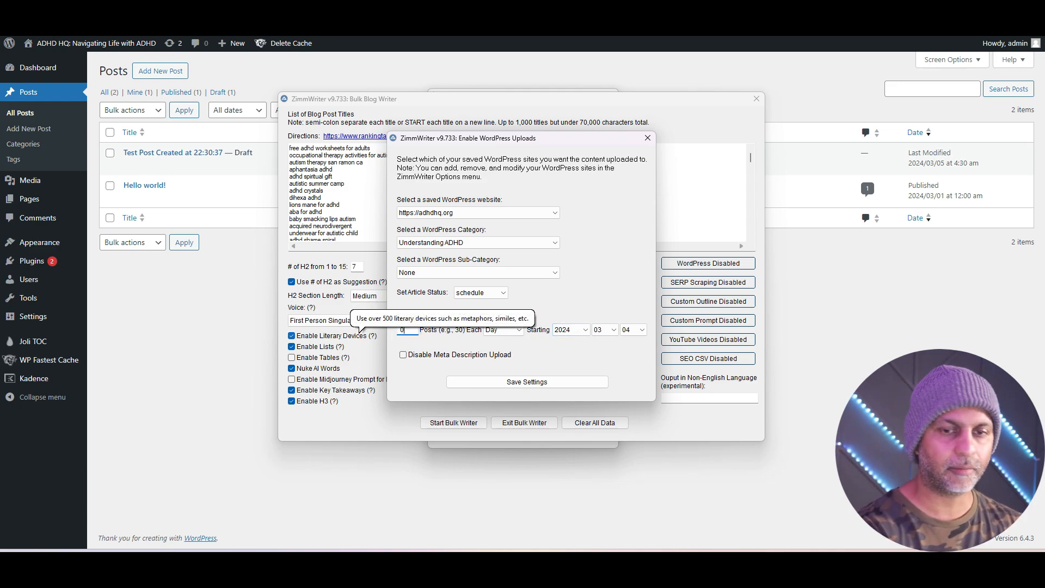
Set the article status back to publish and save the WordPress upload settings.
click(500, 292)
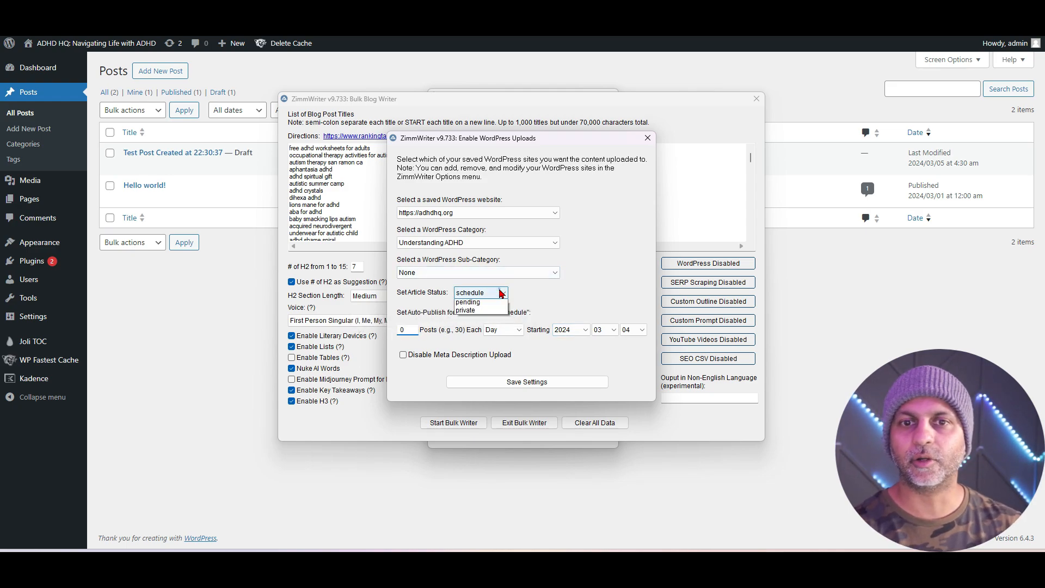
click(487, 313)
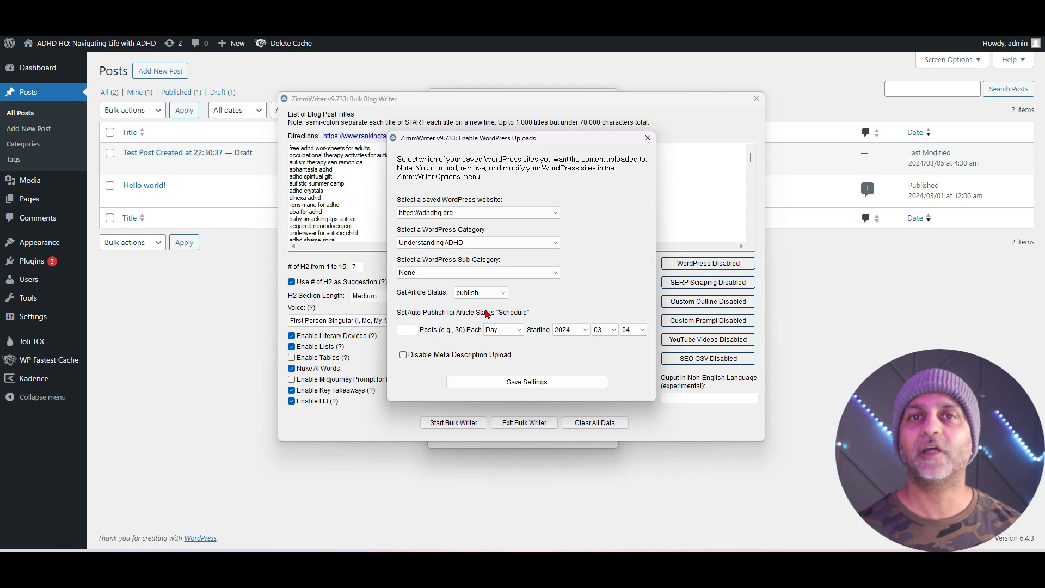
click(536, 383)
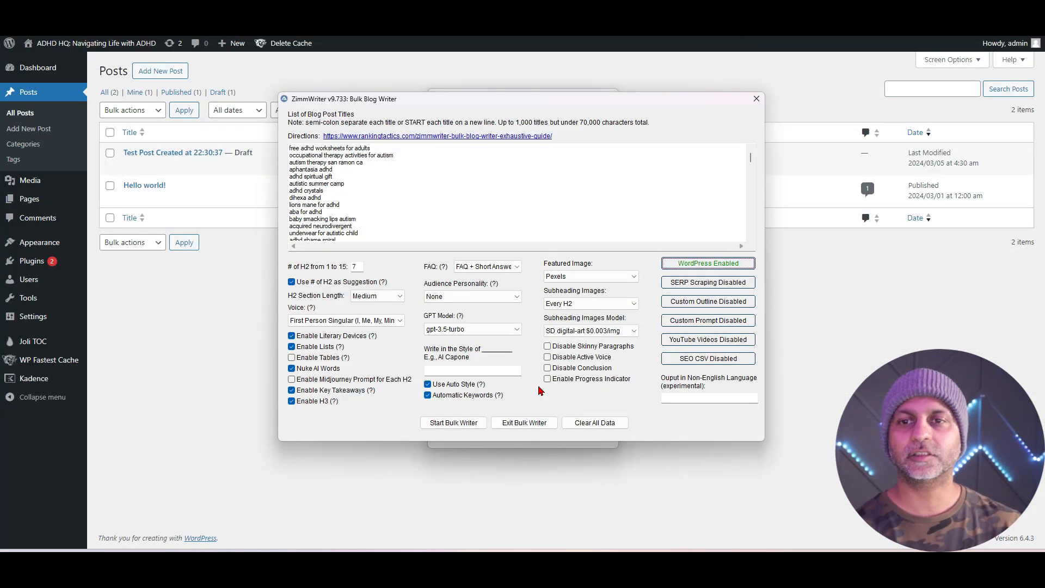
Enable SERP scraping with an empty location and overwrite the SERP cache for matching titles.
click(720, 285)
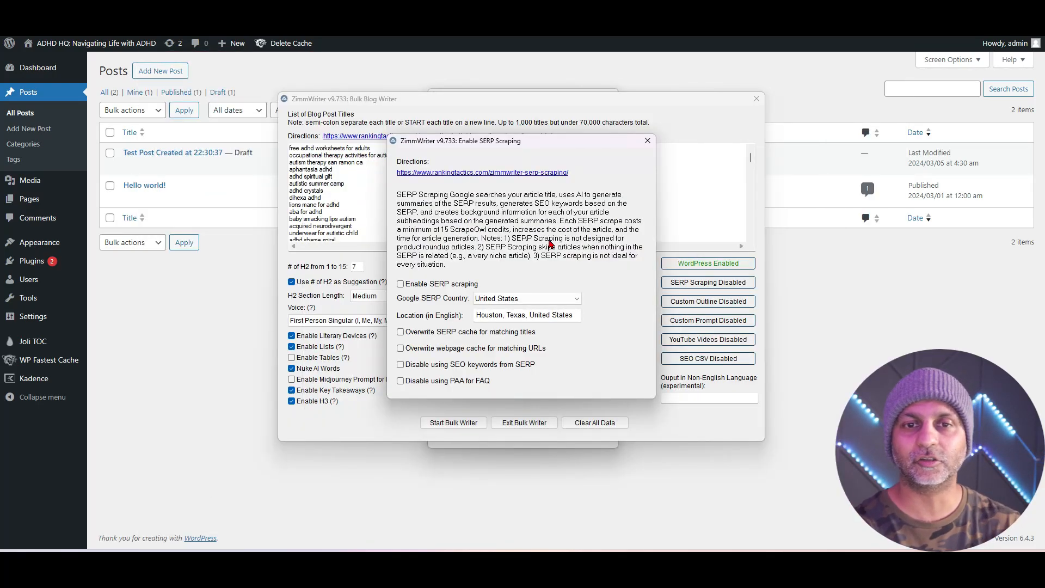
click(458, 284)
click(511, 315)
key(ctrl+a)
key(BackSpace)
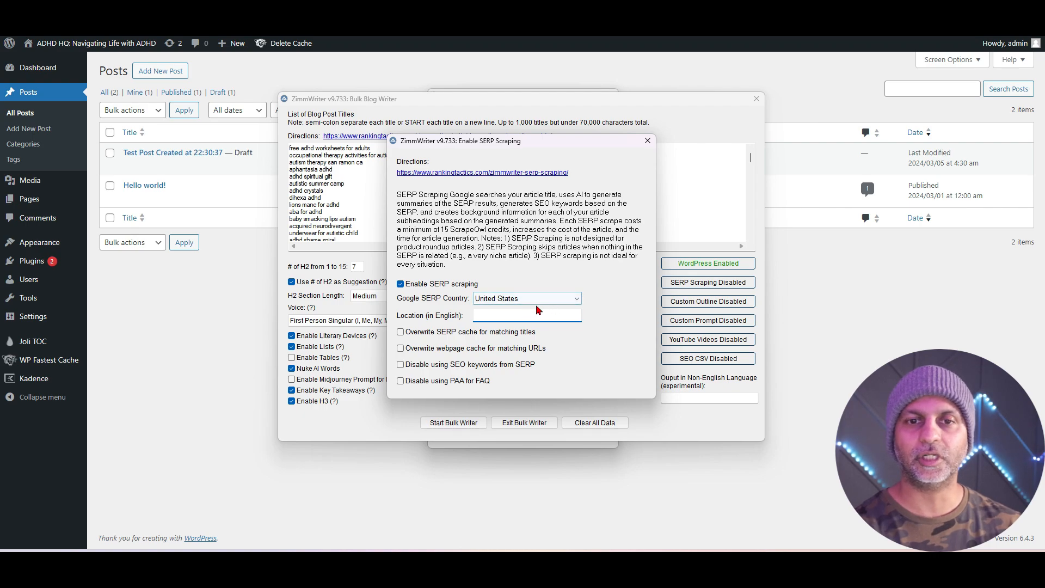
click(457, 334)
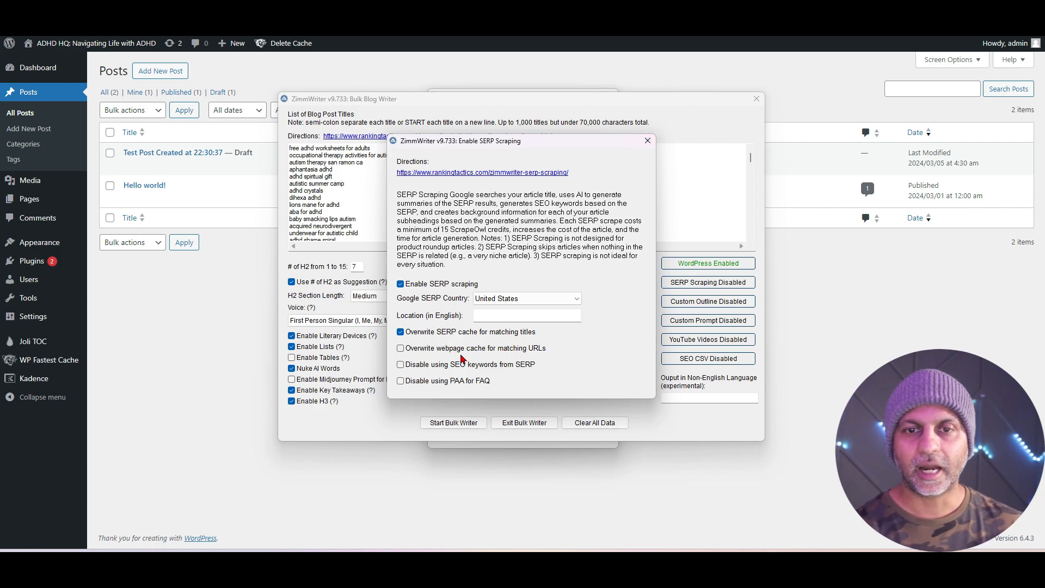
click(648, 141)
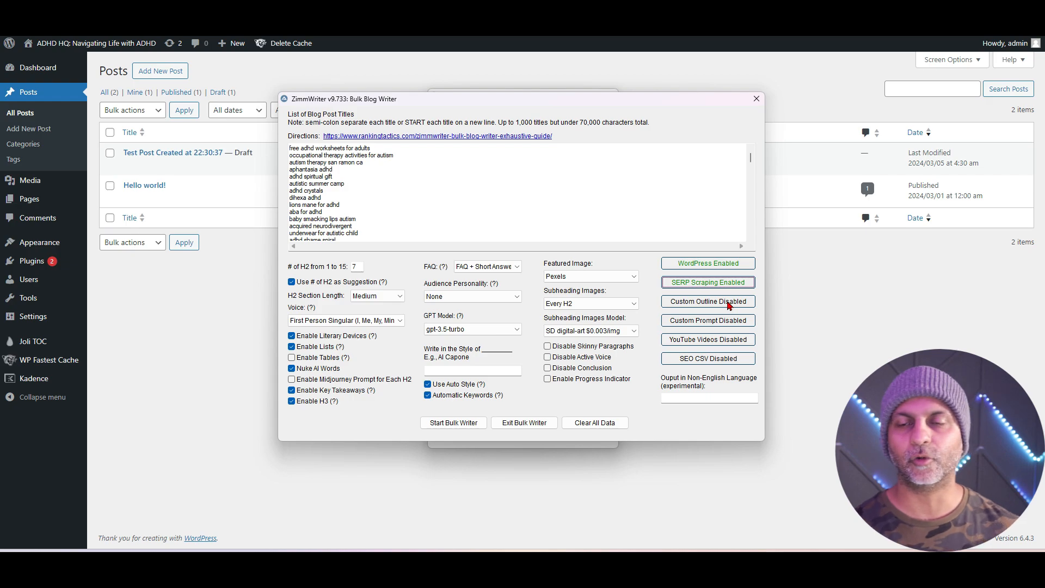
Review the YouTube videos options, including the number of videos per article, and the bulk SEO CSV and non-English output options without enabling them.
click(738, 343)
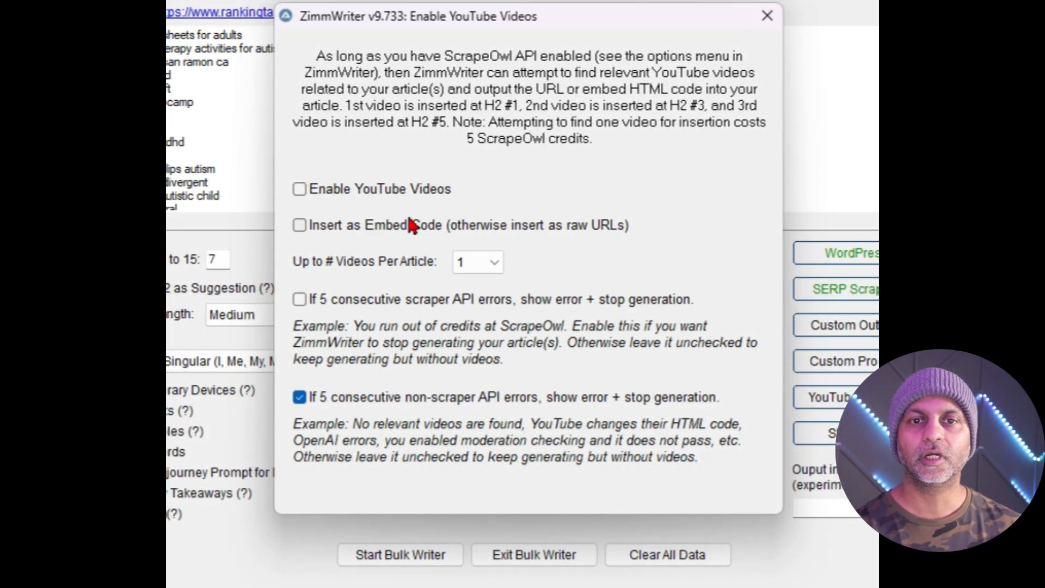
click(493, 266)
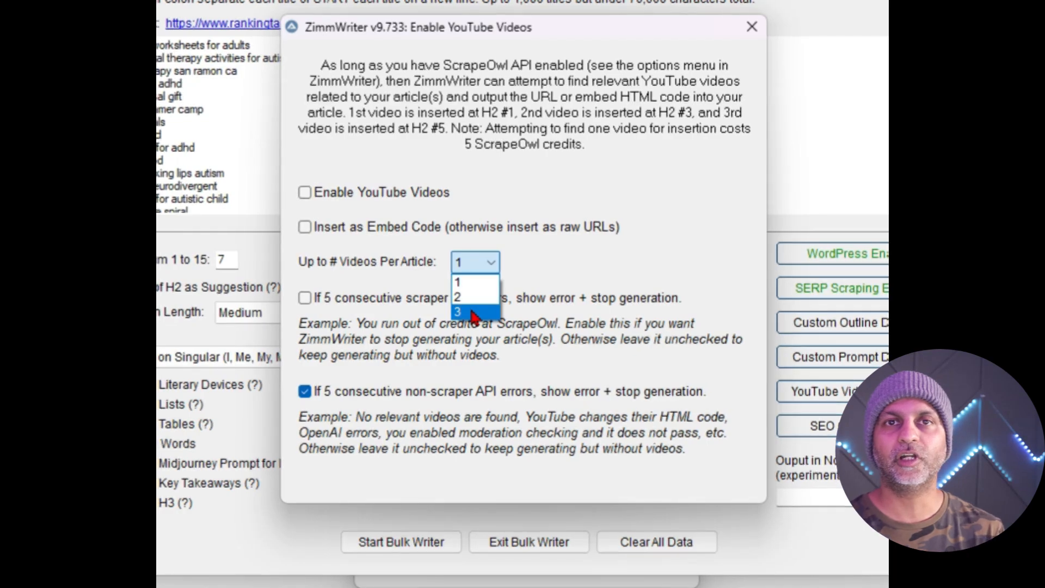
click(610, 204)
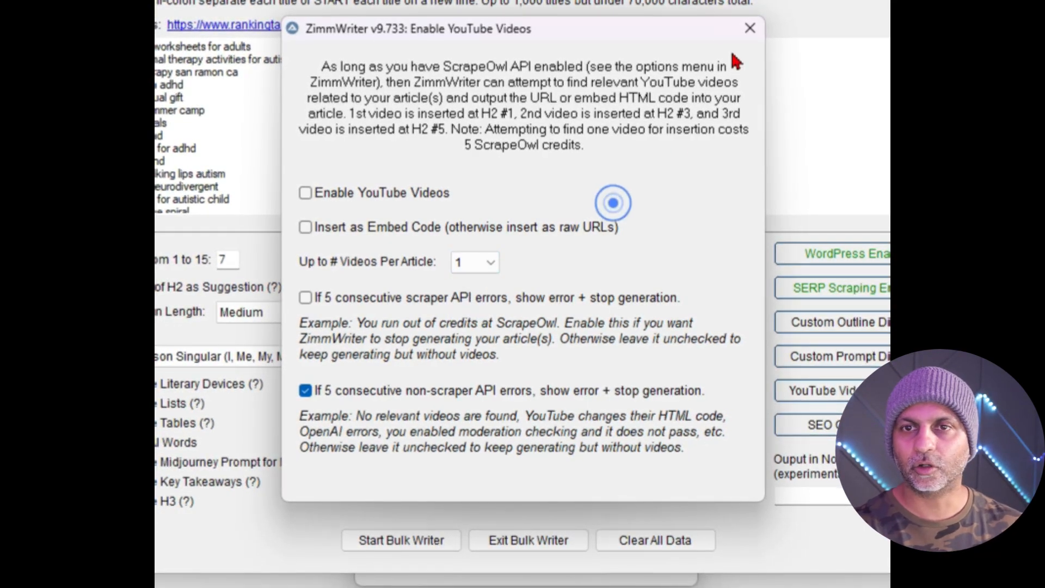
click(741, 36)
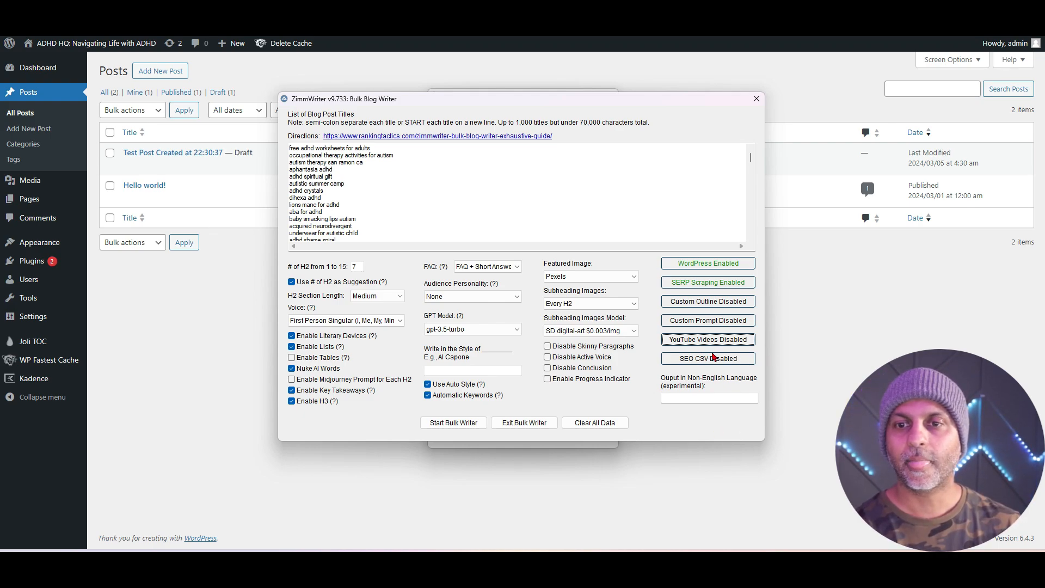
click(709, 359)
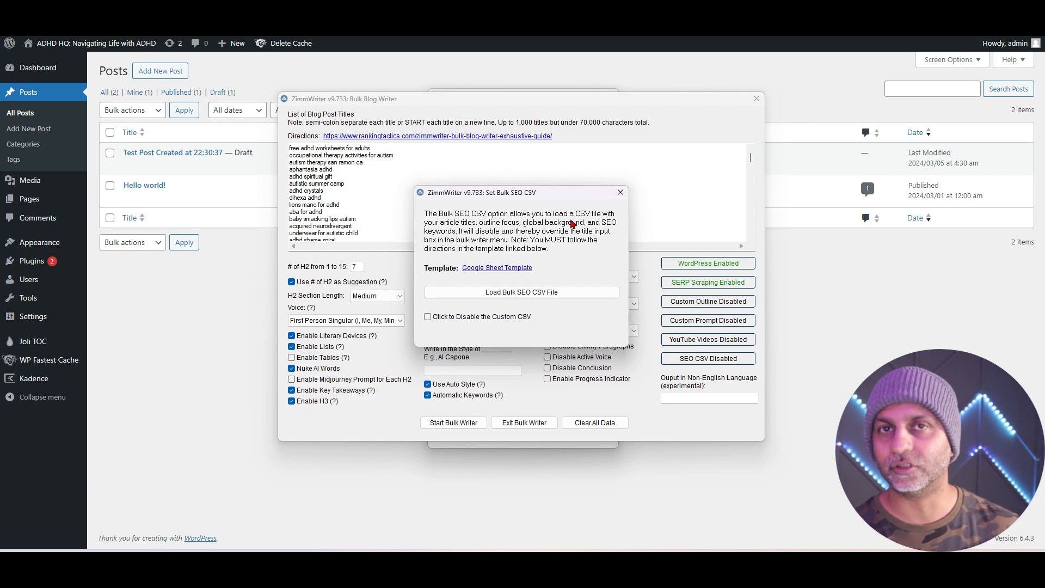
click(697, 401)
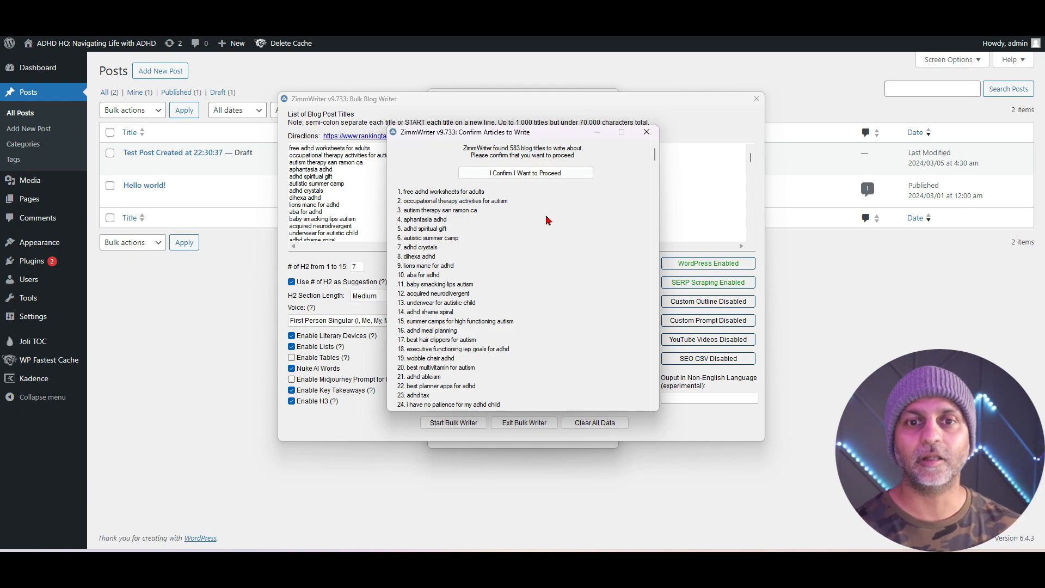
Start the bulk writer on the listed blog titles, confirming the title list and acknowledging the start notice.
click(544, 173)
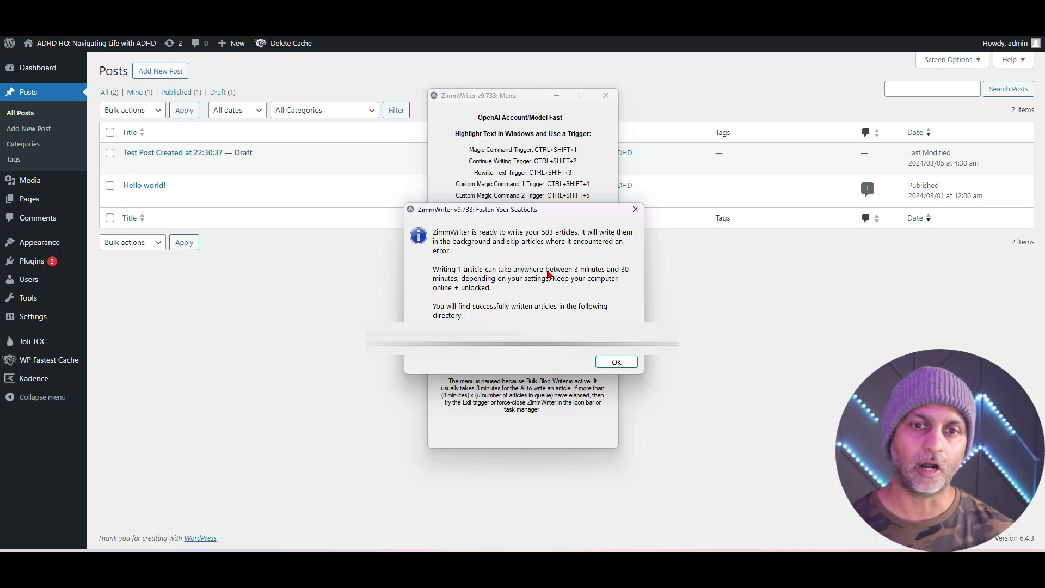
click(610, 365)
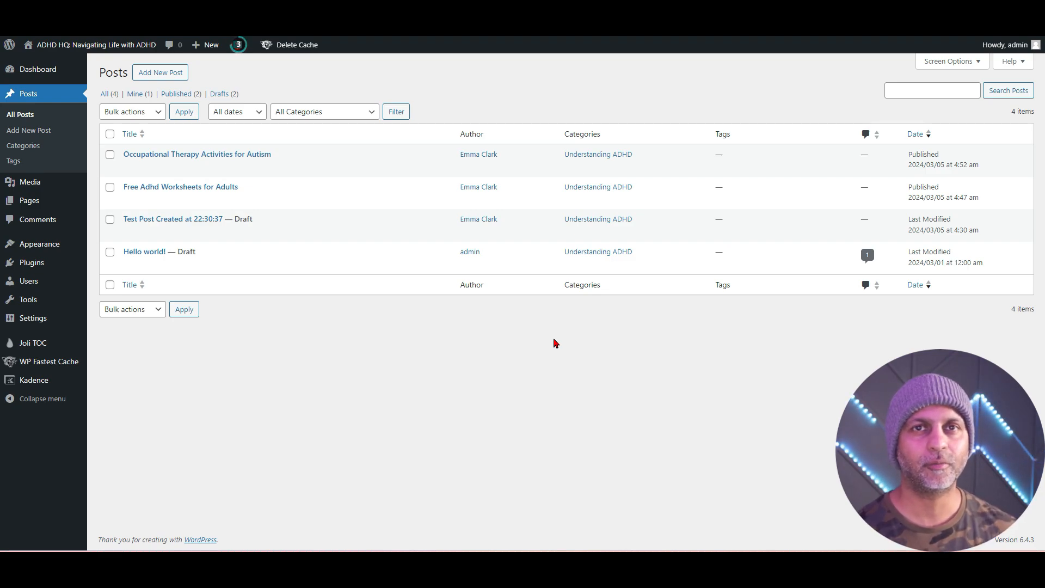
Switch to Calculator, multiply 583 by 5, divide the result by 60, and close Calculator.
key(super)
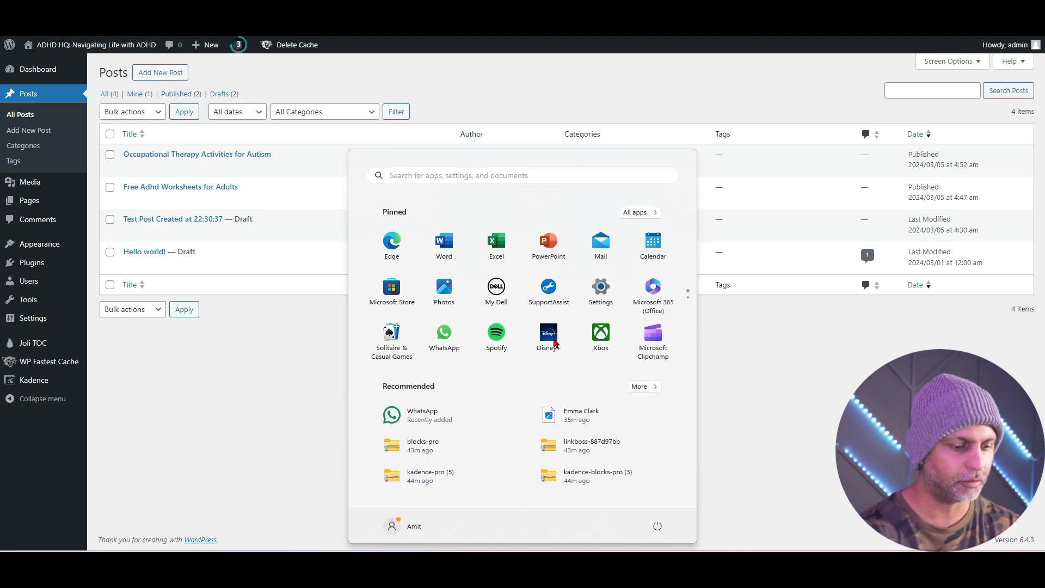
text(calculator)
key(Return)
text(583*5)
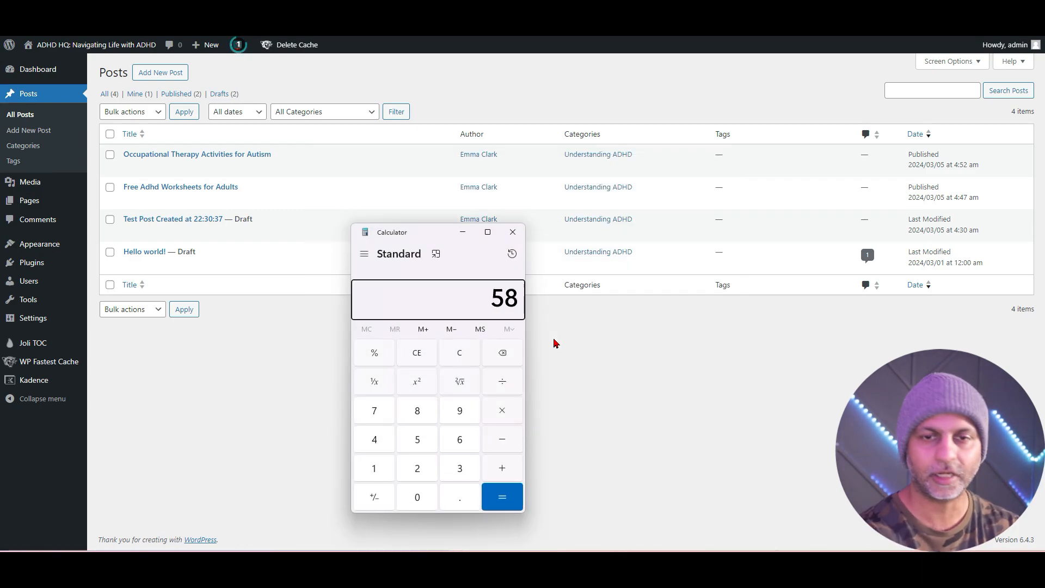
key(Return)
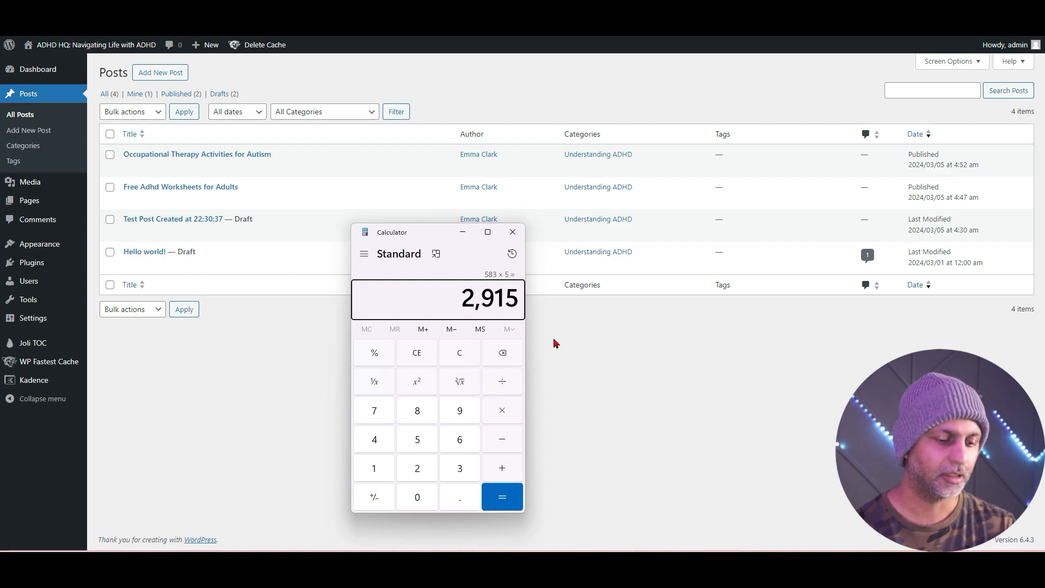
text(/6)
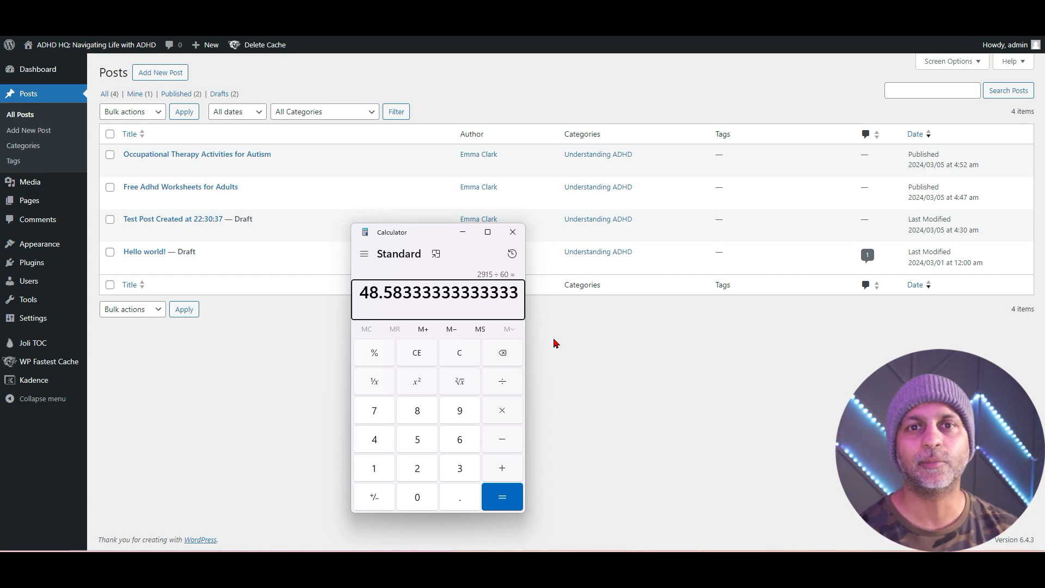
click(513, 232)
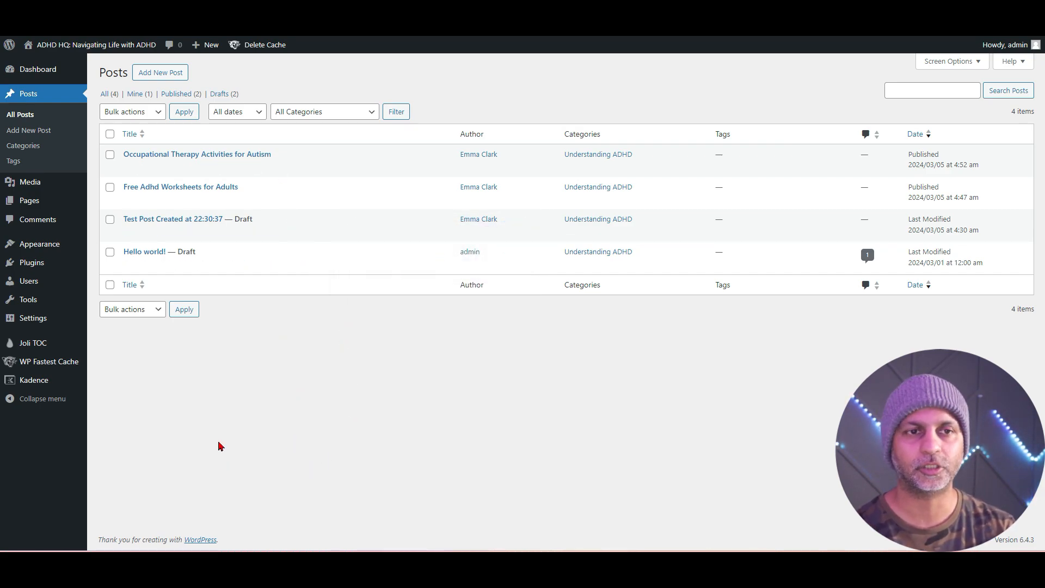
Move the draft posts Test Post Created at 22:30:37 and Hello world! to the trash.
click(110, 219)
click(110, 251)
click(149, 113)
click(125, 144)
click(183, 113)
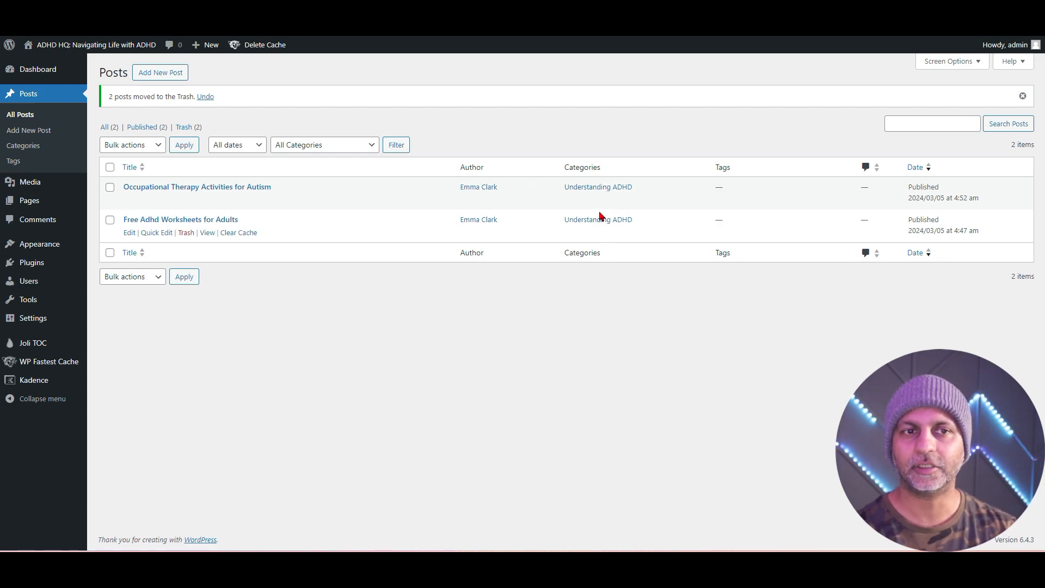
View the published Free Adhd Worksheets for Adults post, and collapse and re-expand its table of contents.
click(214, 234)
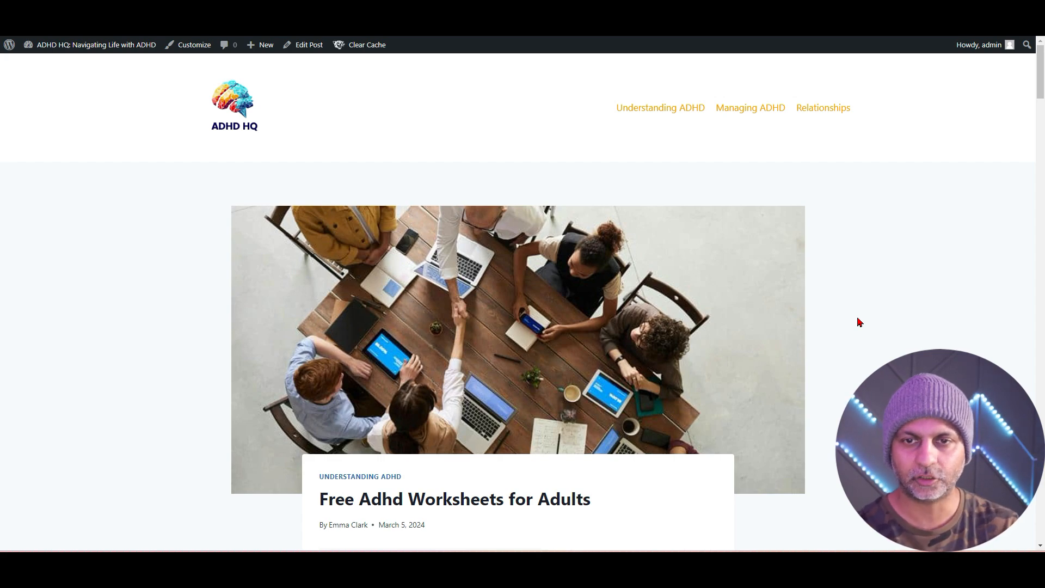
scroll(869, 324, down, 1)
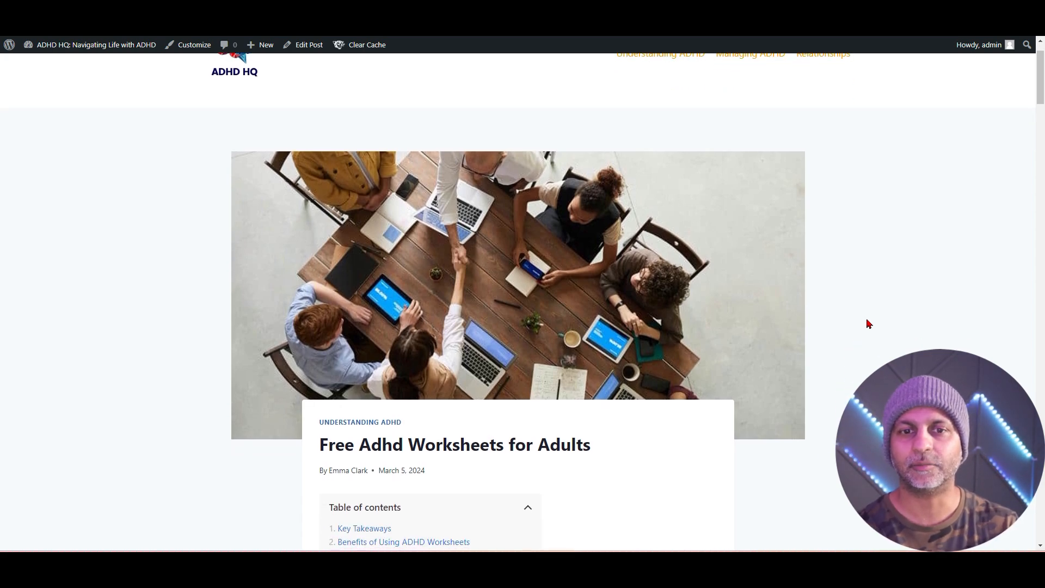
scroll(869, 324, down, 4)
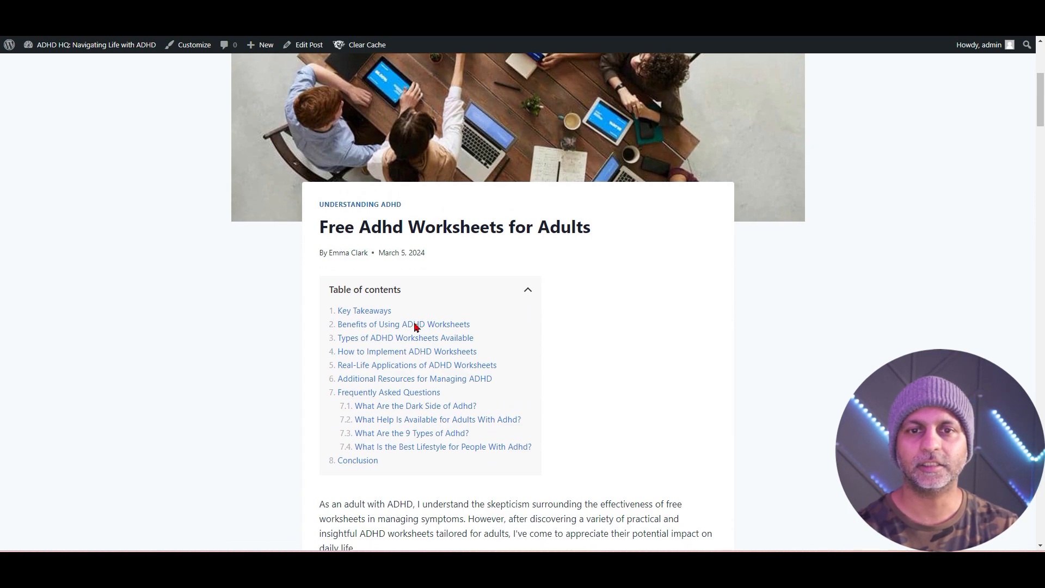
click(526, 289)
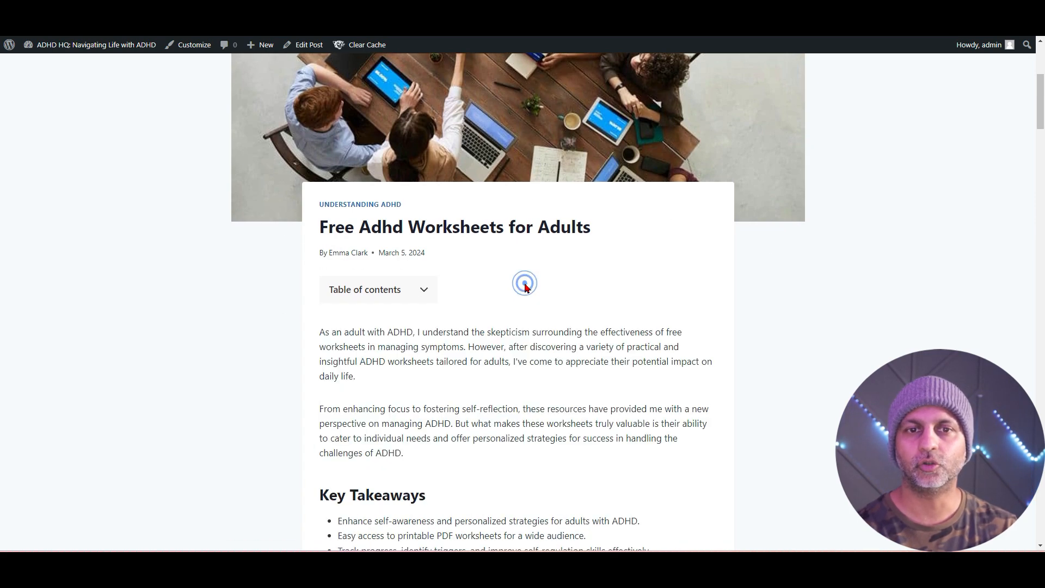
click(431, 293)
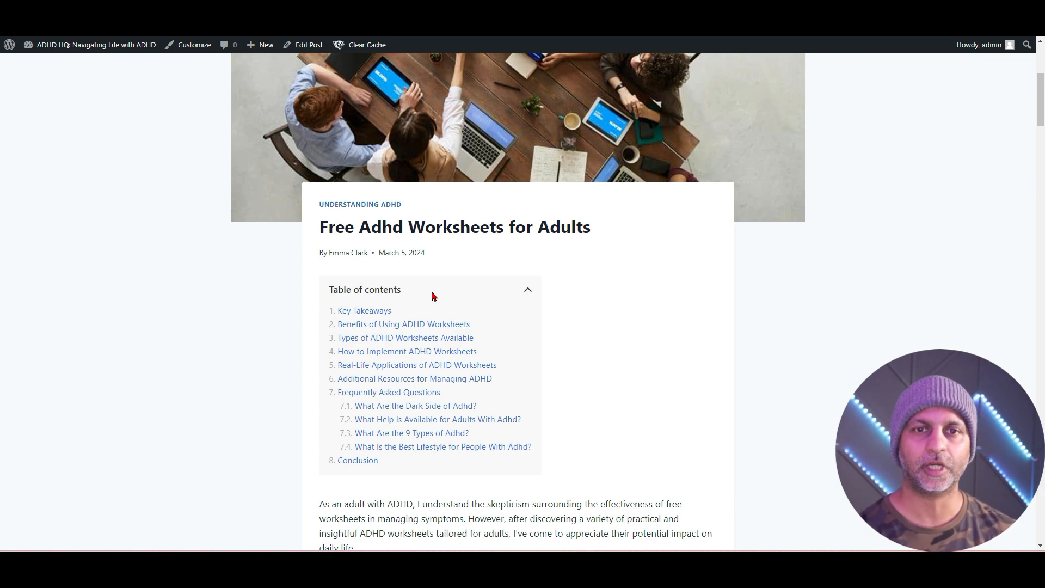
Examine the post's introduction, Key Takeaways list and the first subheading's image and text.
scroll(532, 292, down, 6)
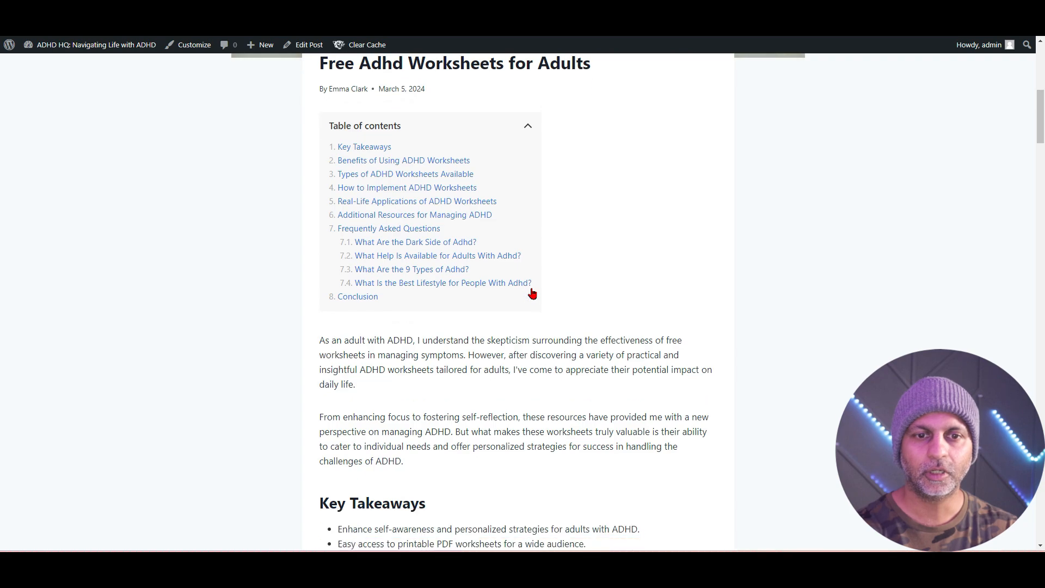
scroll(532, 293, down, 3)
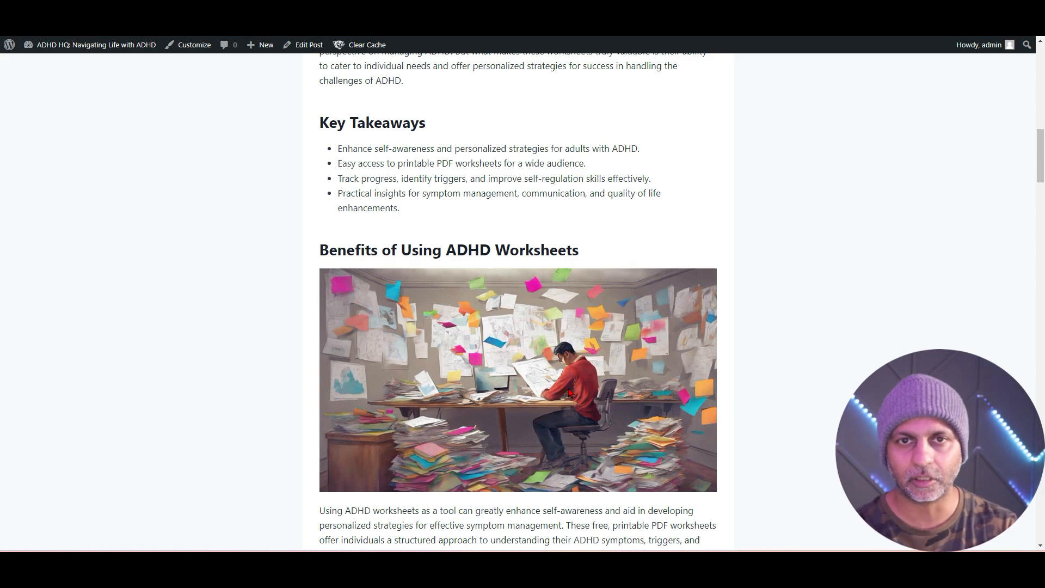
scroll(570, 393, up, 6)
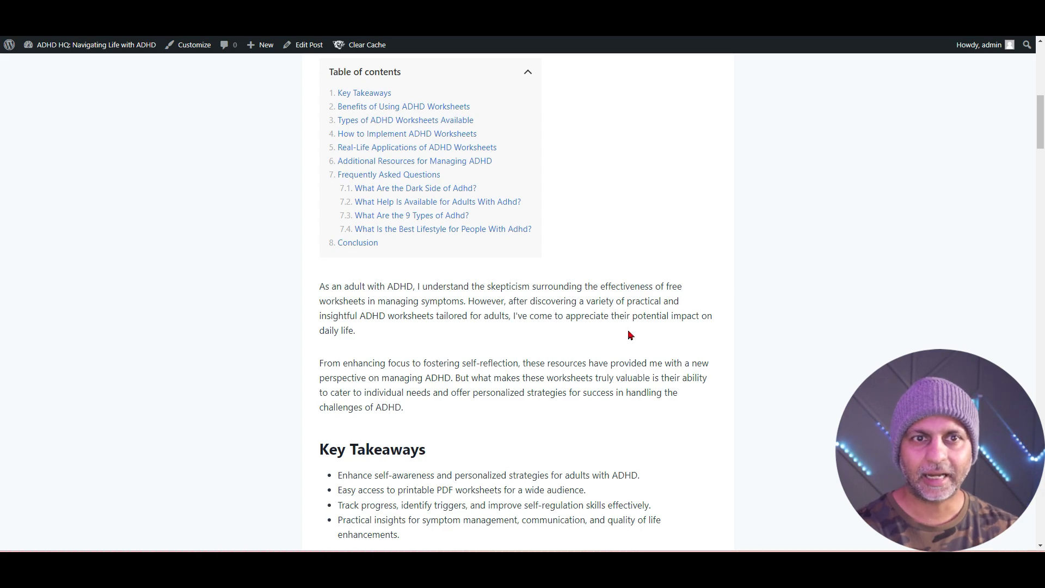
scroll(495, 432, down, 2)
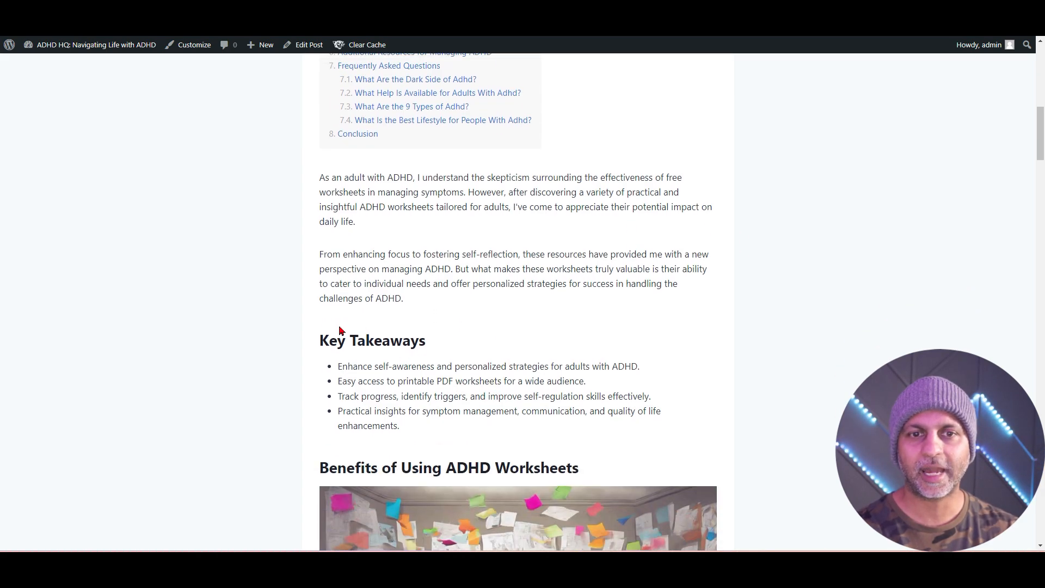
triple_click(316, 336)
click(463, 376)
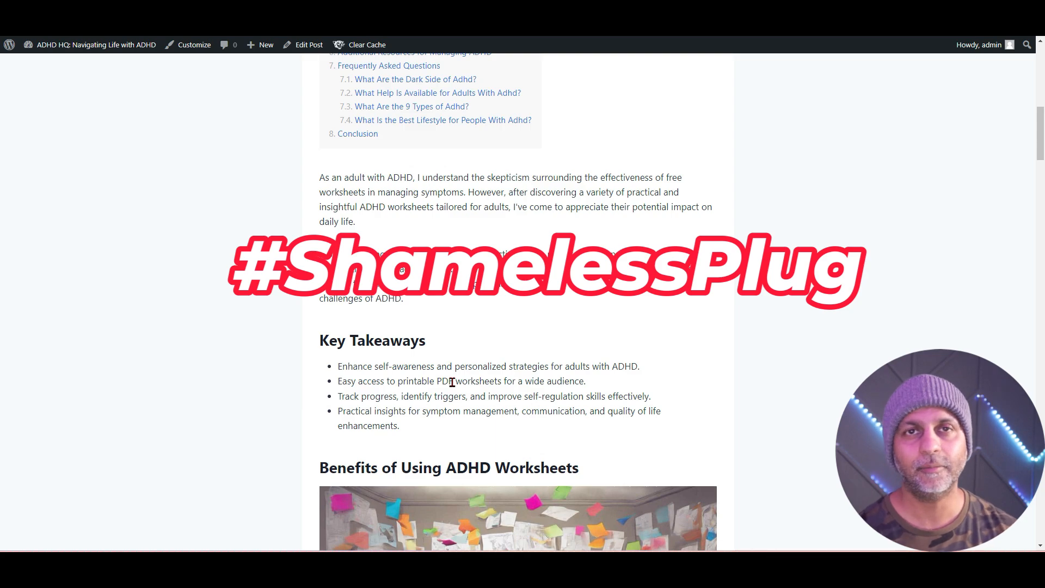
scroll(457, 379, up, 4)
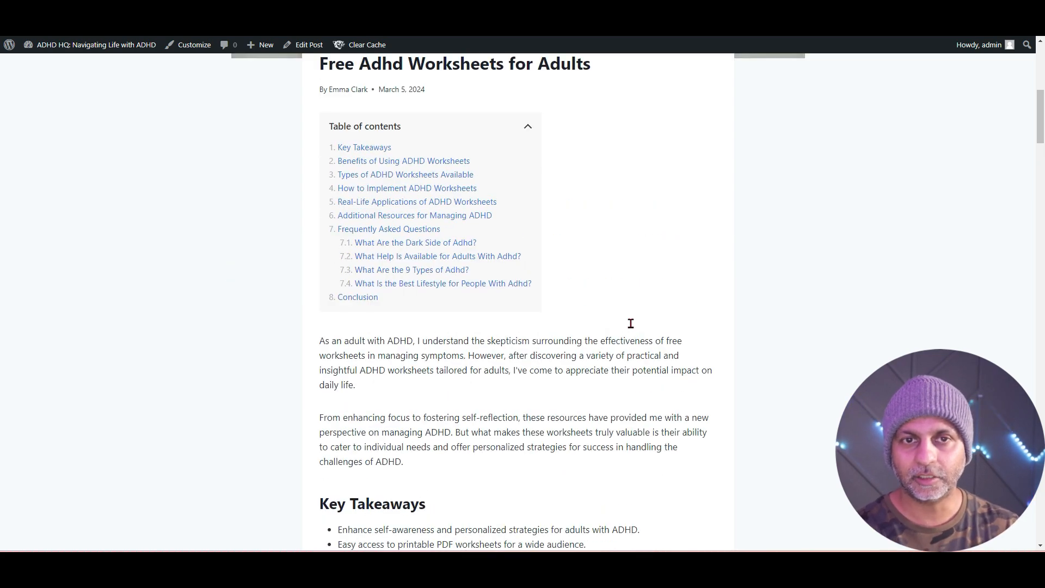
scroll(641, 312, down, 5)
drag(338, 312, 483, 372)
scroll(749, 333, down, 6)
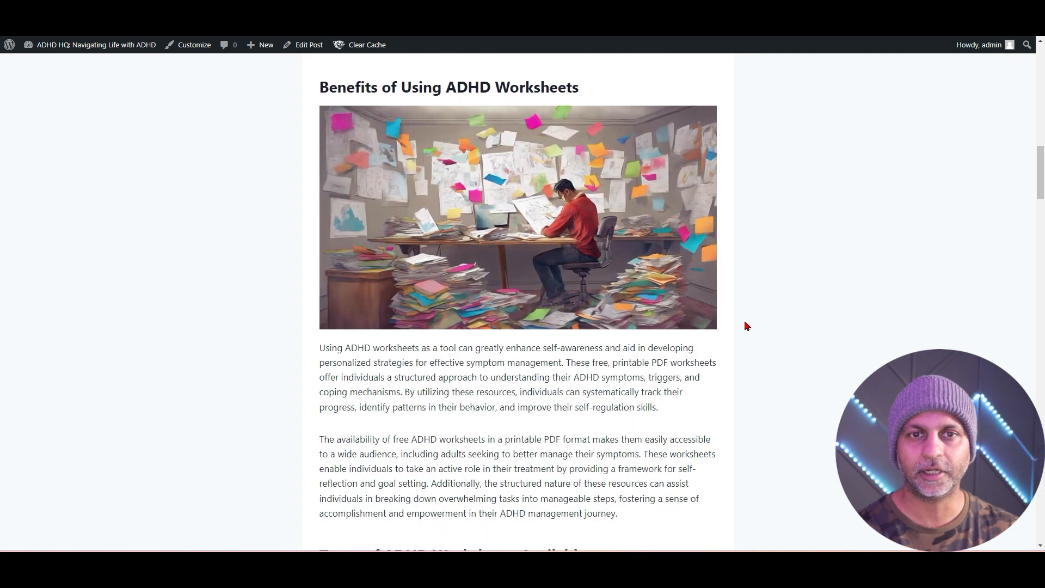
Compare the Benefits of Using ADHD Worksheets heading with the post's main title.
drag(319, 87, 607, 87)
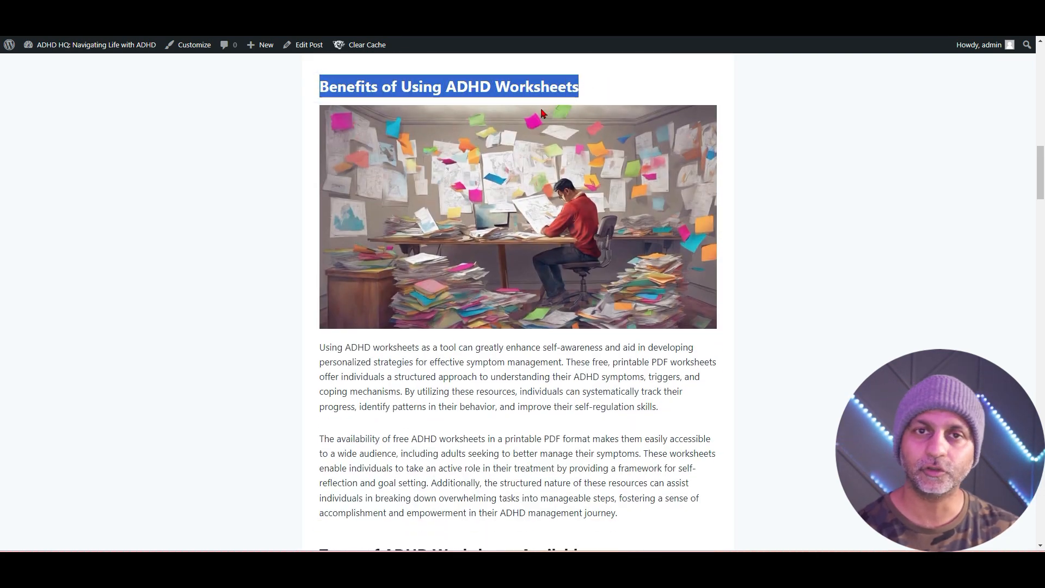
scroll(584, 306, up, 7)
scroll(584, 306, up, 10)
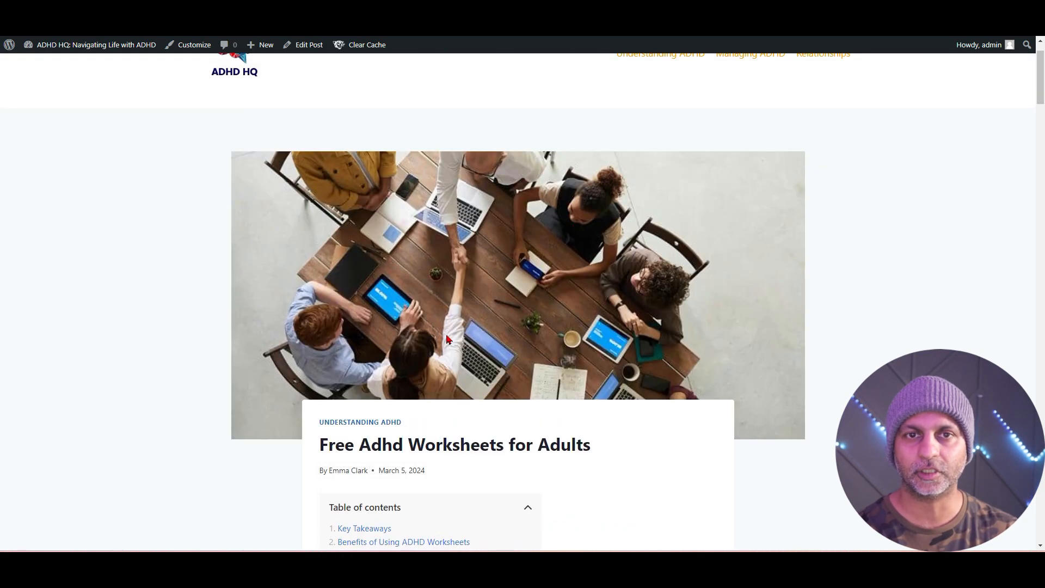
drag(321, 439, 635, 435)
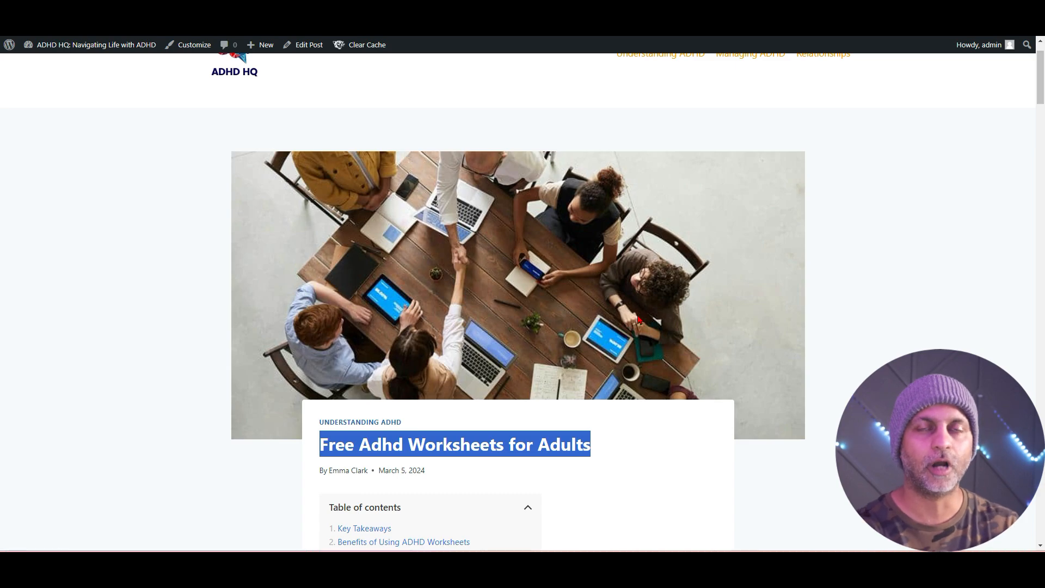
Examine the images and paragraphs in the post's sections on worksheet types, implementation and real-life applications.
scroll(751, 389, down, 15)
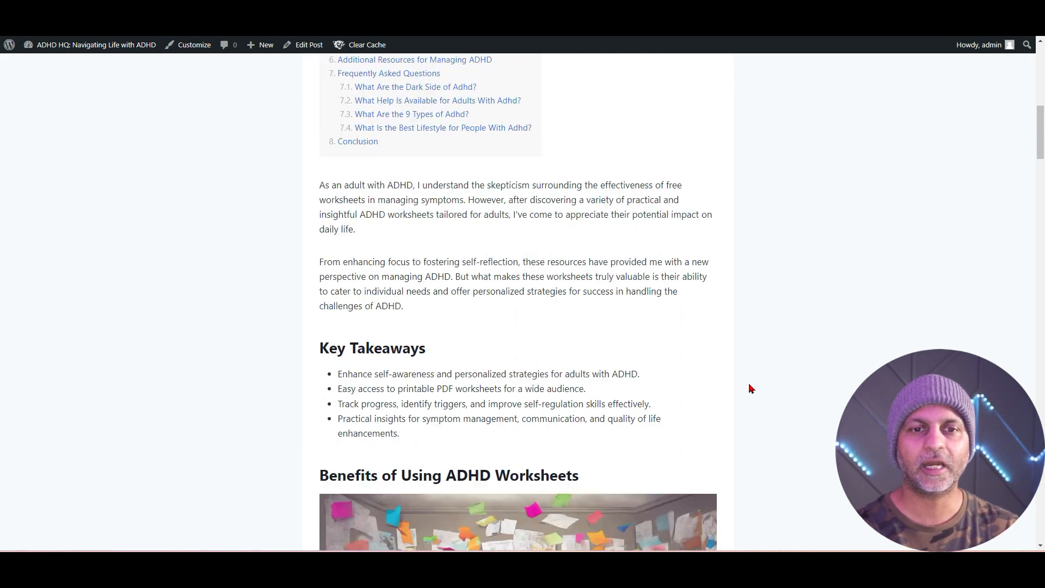
scroll(750, 389, down, 10)
drag(323, 119, 606, 120)
scroll(599, 396, down, 3)
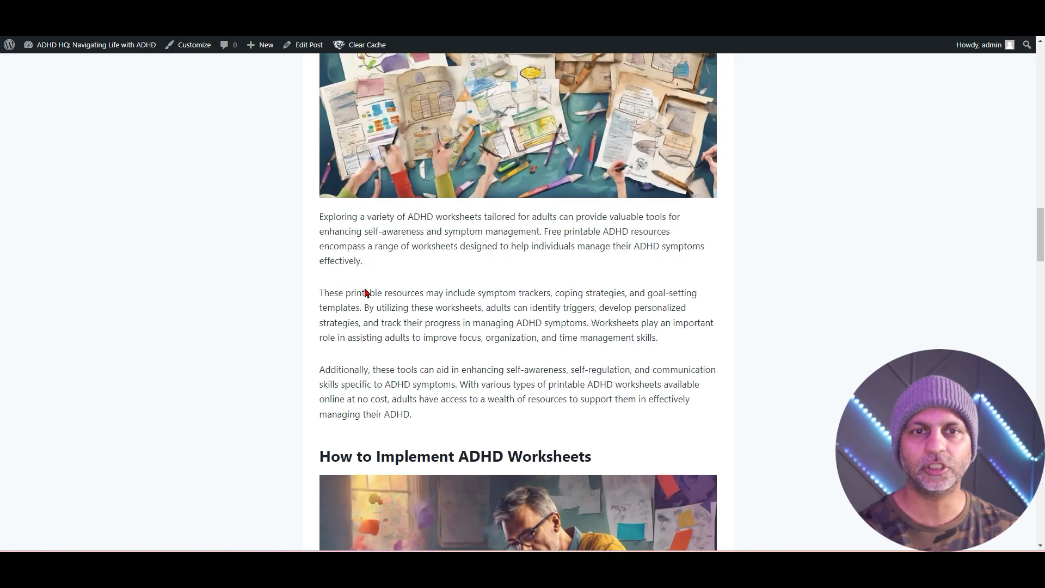
drag(321, 215, 591, 401)
click(586, 425)
scroll(586, 425, down, 5)
scroll(648, 217, down, 4)
scroll(648, 217, down, 7)
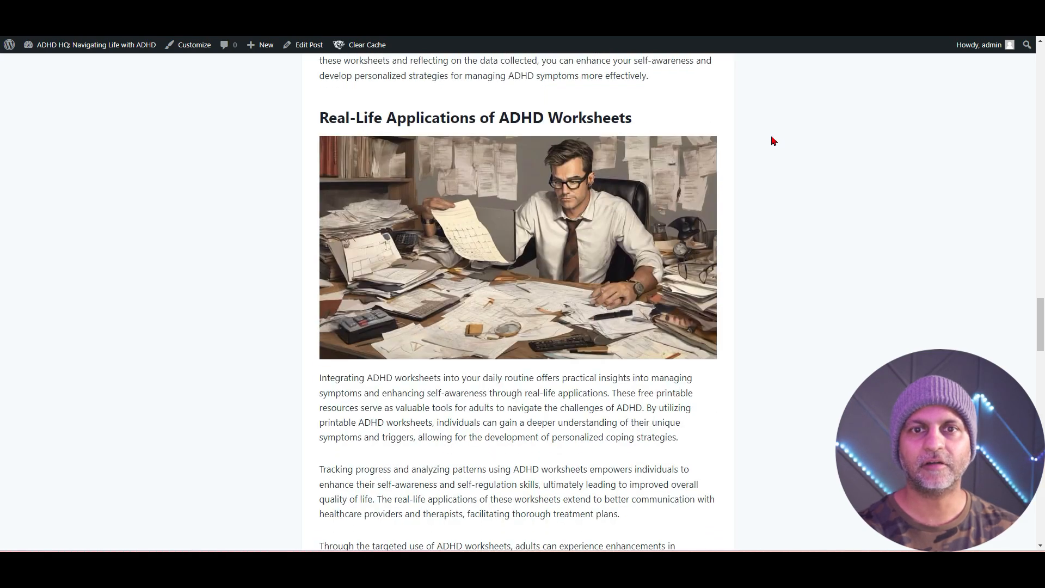
Examine the Additional Resources for Managing ADHD section and the Frequently Asked Questions near the end of the post.
scroll(664, 281, down, 9)
drag(448, 138, 648, 131)
click(648, 131)
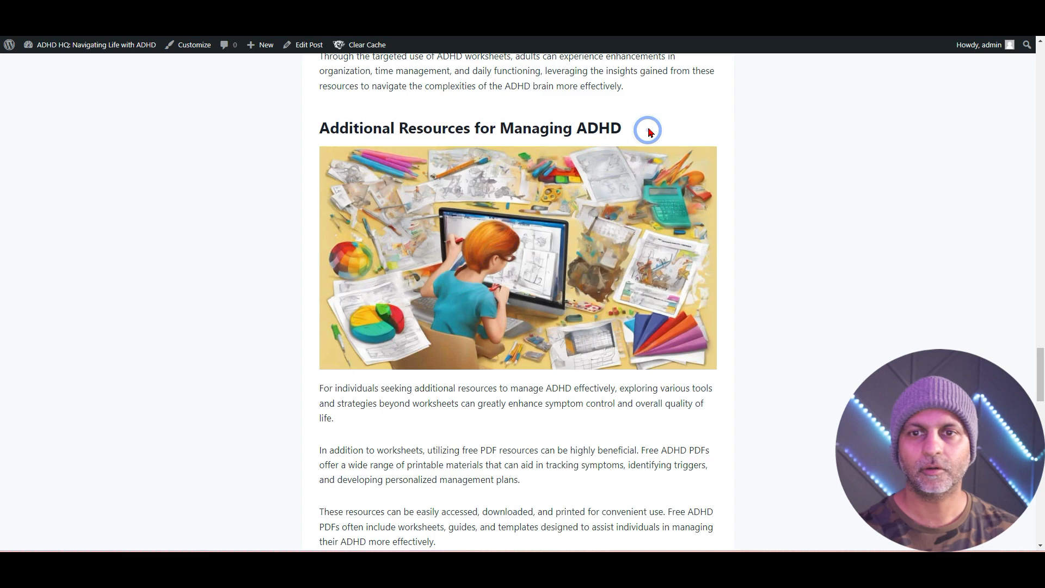
scroll(650, 132, down, 9)
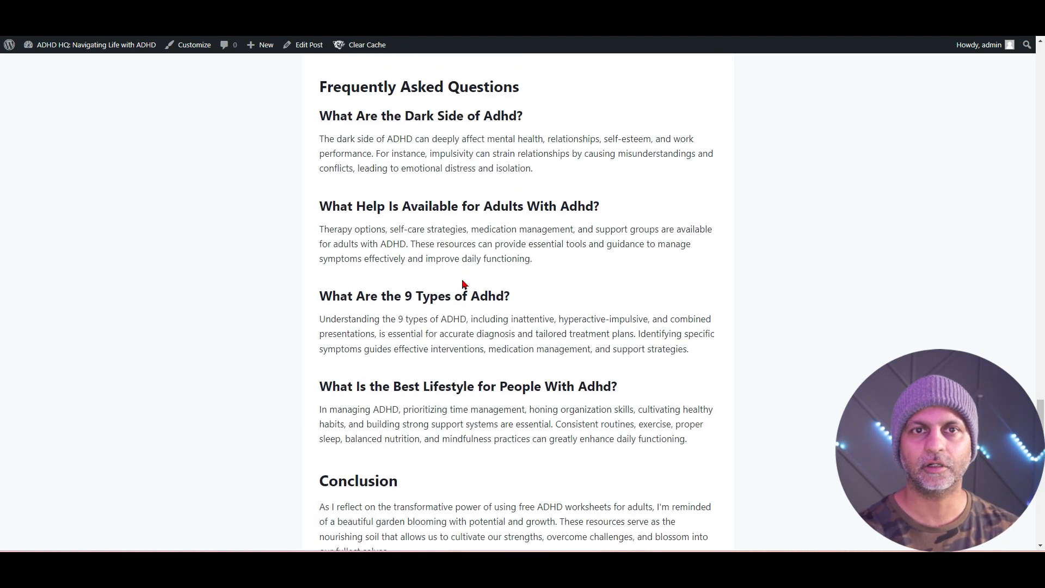
drag(443, 116, 423, 394)
click(532, 392)
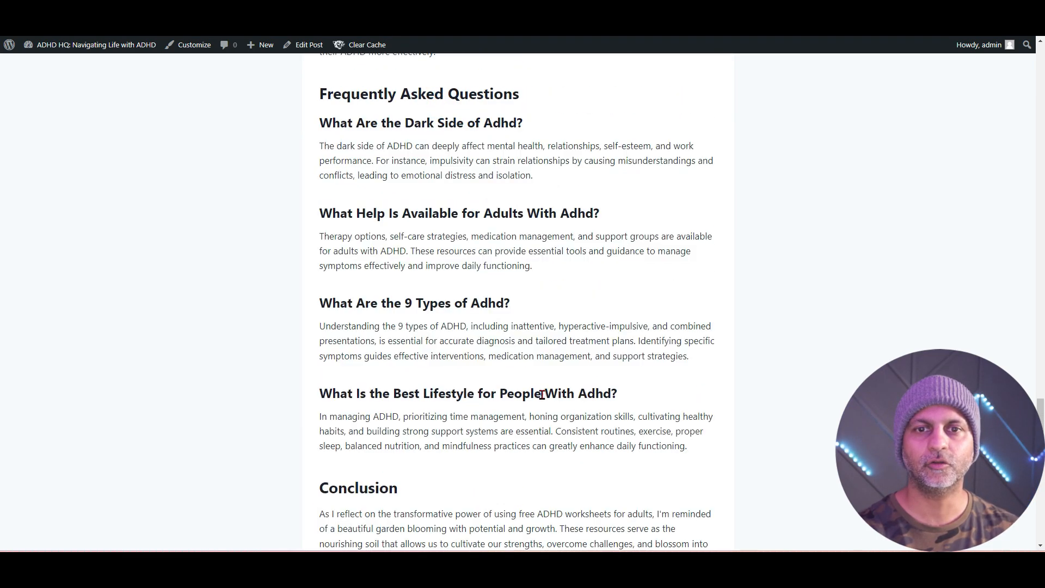
Examine the Conclusion of the ADHD worksheets post and recheck its Real-Life Applications, Additional Resources and Frequently Asked Questions sections.
scroll(543, 399, down, 3)
drag(303, 327, 483, 384)
scroll(483, 384, up, 15)
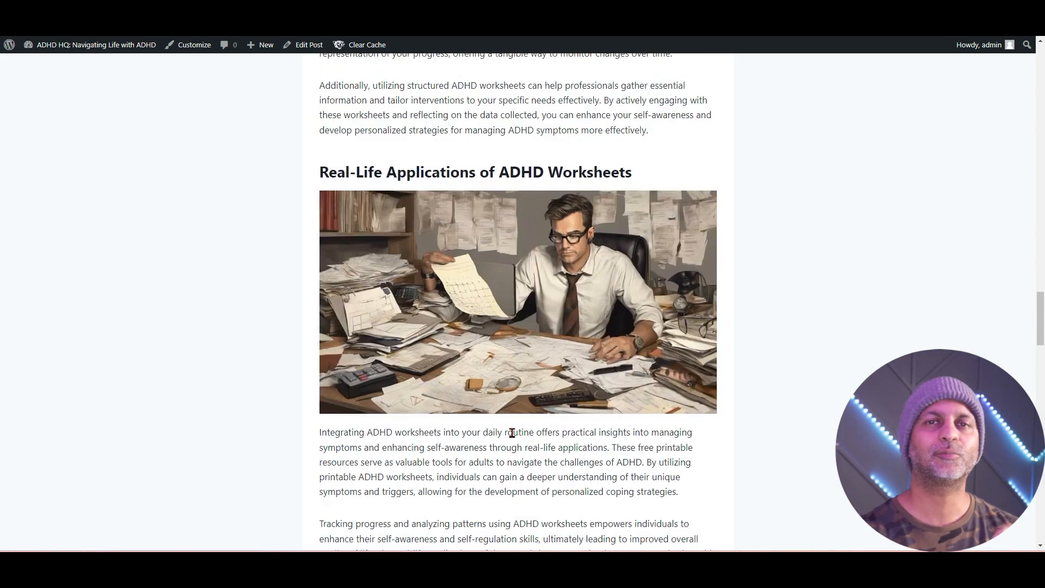
scroll(512, 432, down, 10)
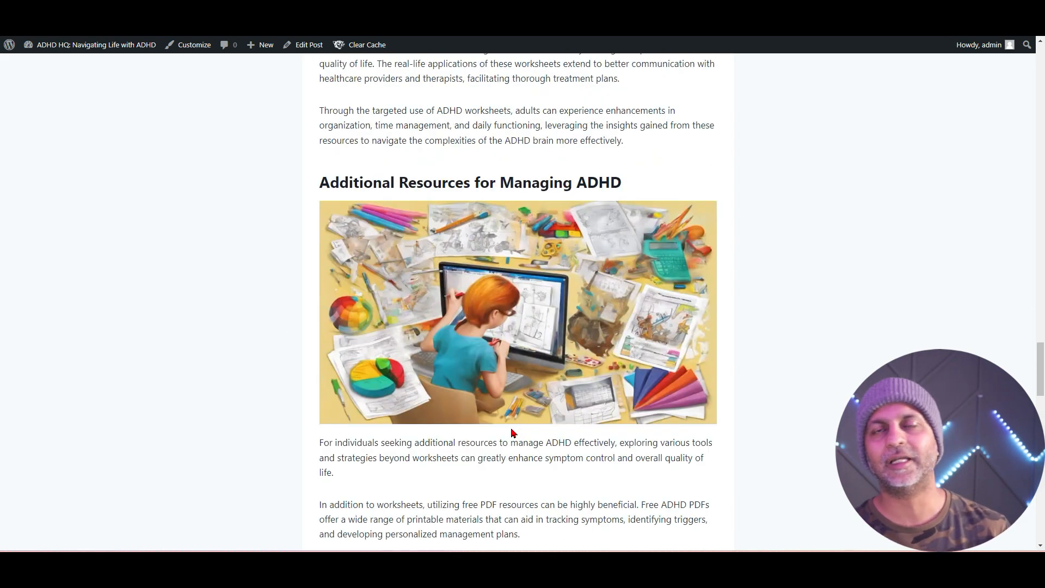
scroll(512, 433, down, 10)
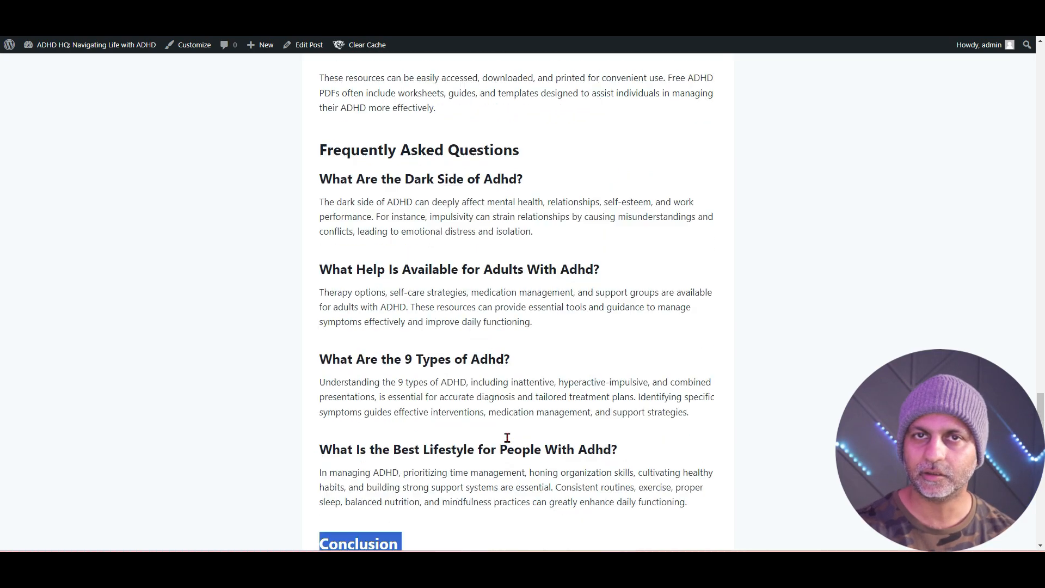
click(521, 439)
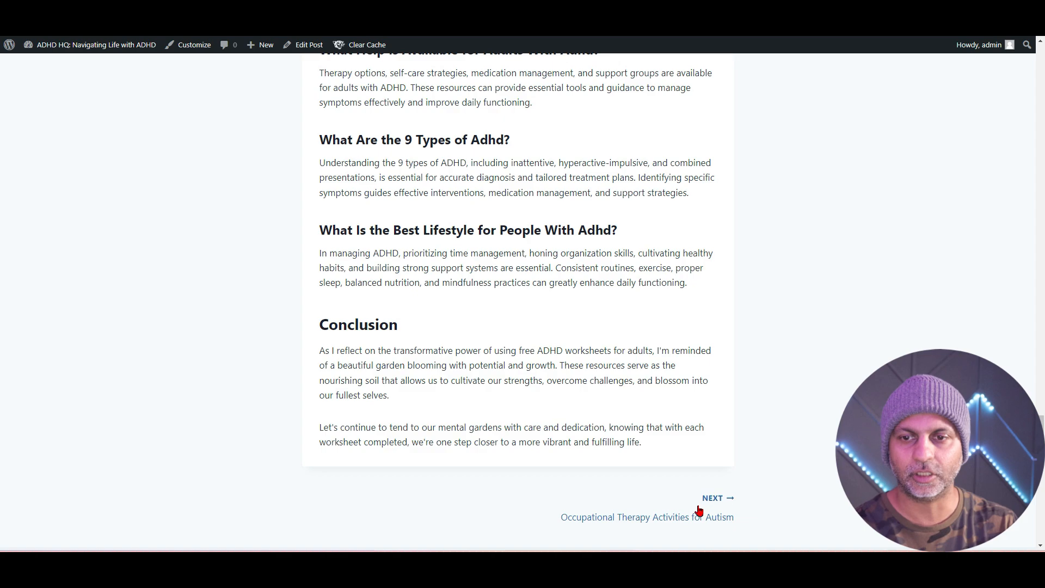
Open the next post, Occupational Therapy Activities for Autism, and compare its title with the featured image and table of contents.
click(719, 494)
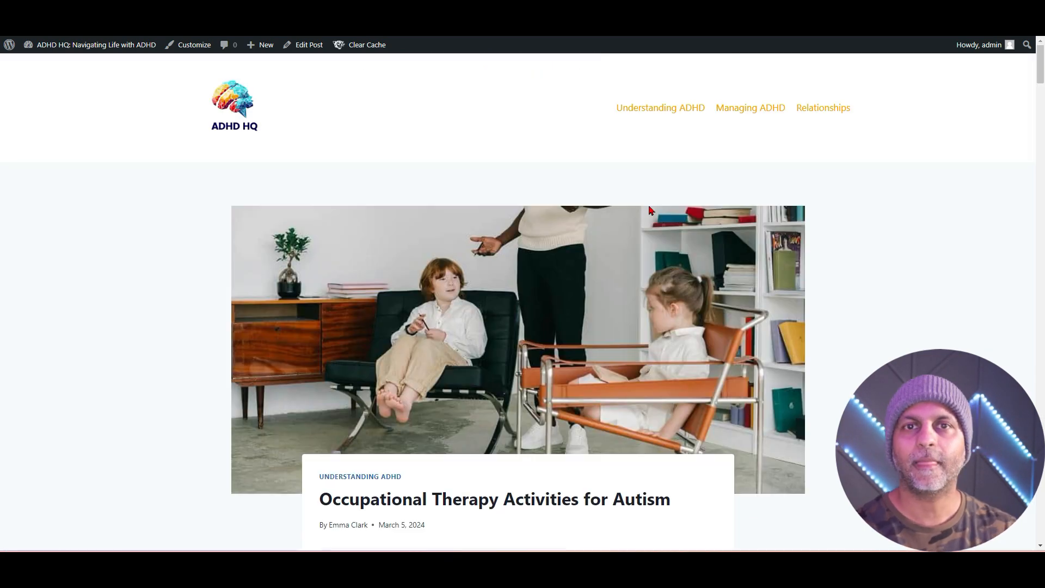
scroll(957, 285, down, 5)
drag(320, 227, 667, 238)
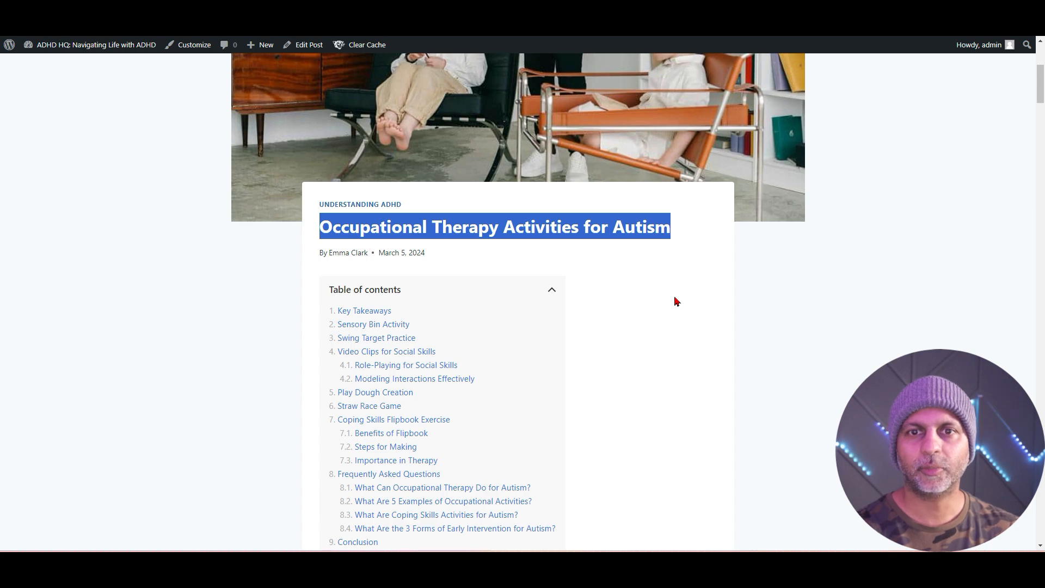
scroll(674, 299, up, 5)
scroll(675, 300, down, 4)
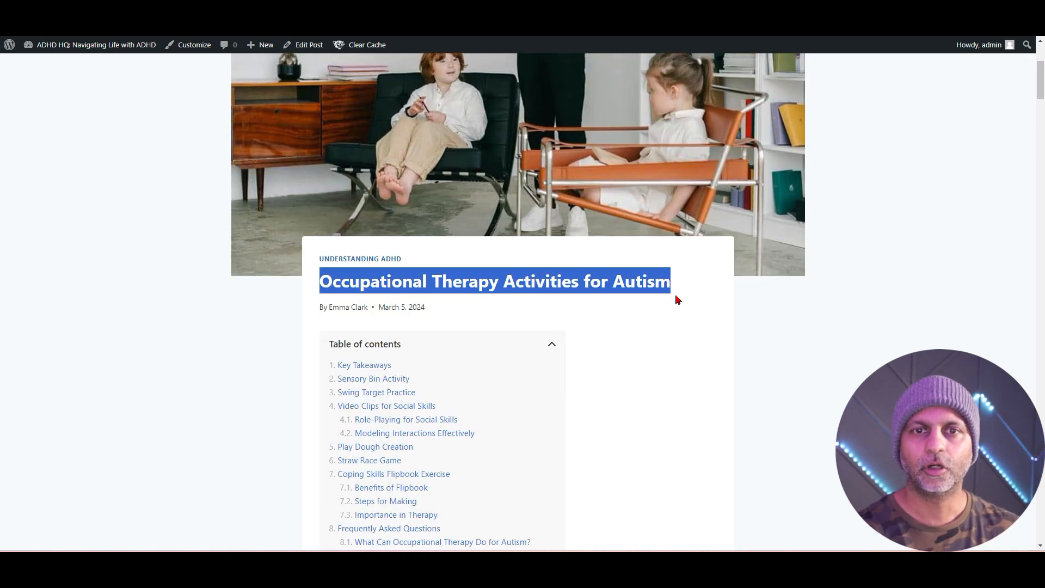
scroll(677, 299, down, 4)
scroll(675, 305, up, 8)
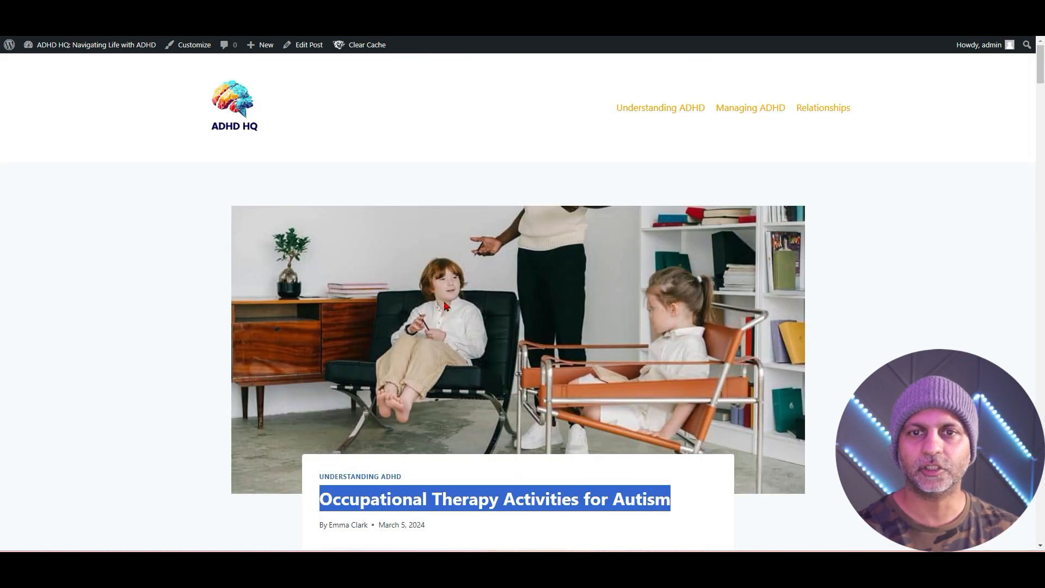
Examine the autism post's introduction, Key Takeaways list, and the Sensory Bin Activity and Swing Target Practice sections with their images.
scroll(666, 322, down, 18)
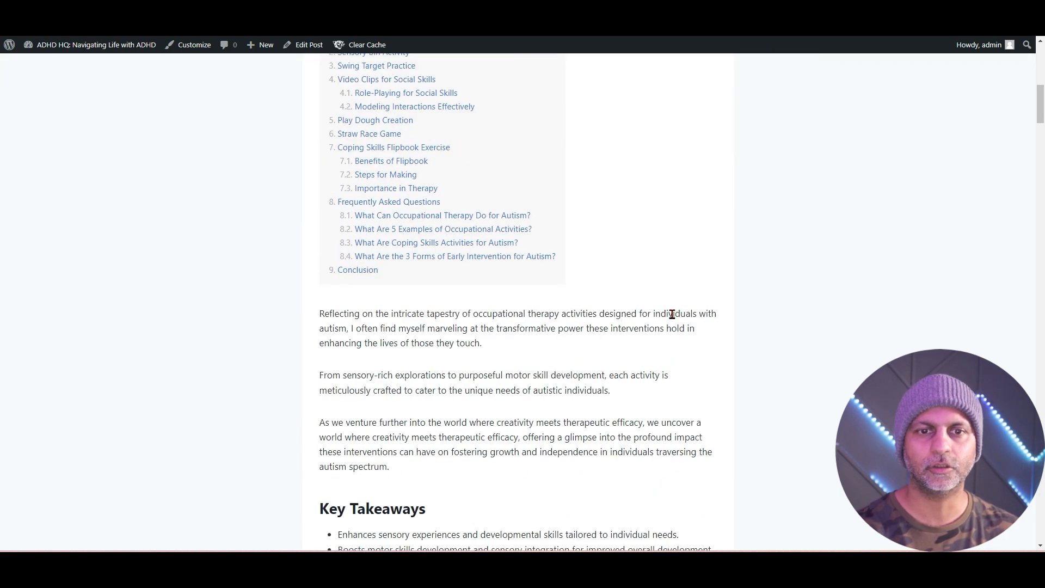
scroll(563, 223, down, 2)
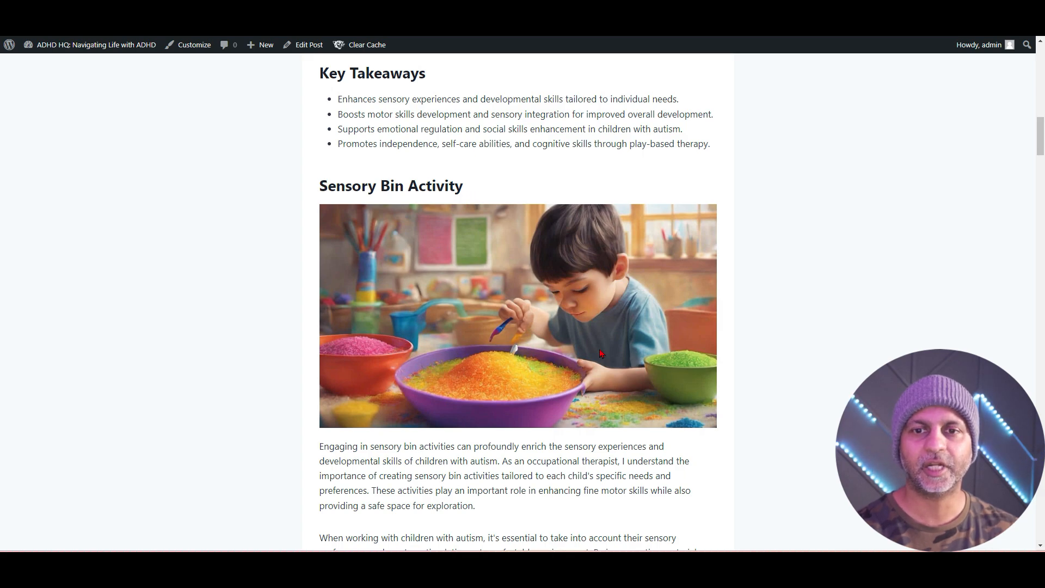
scroll(638, 343, down, 3)
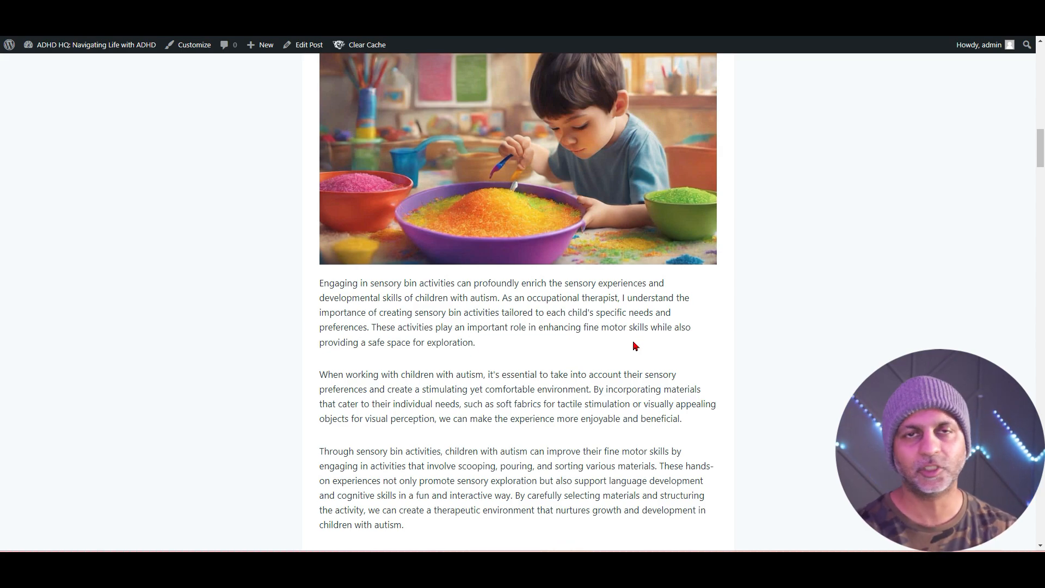
scroll(645, 234, down, 5)
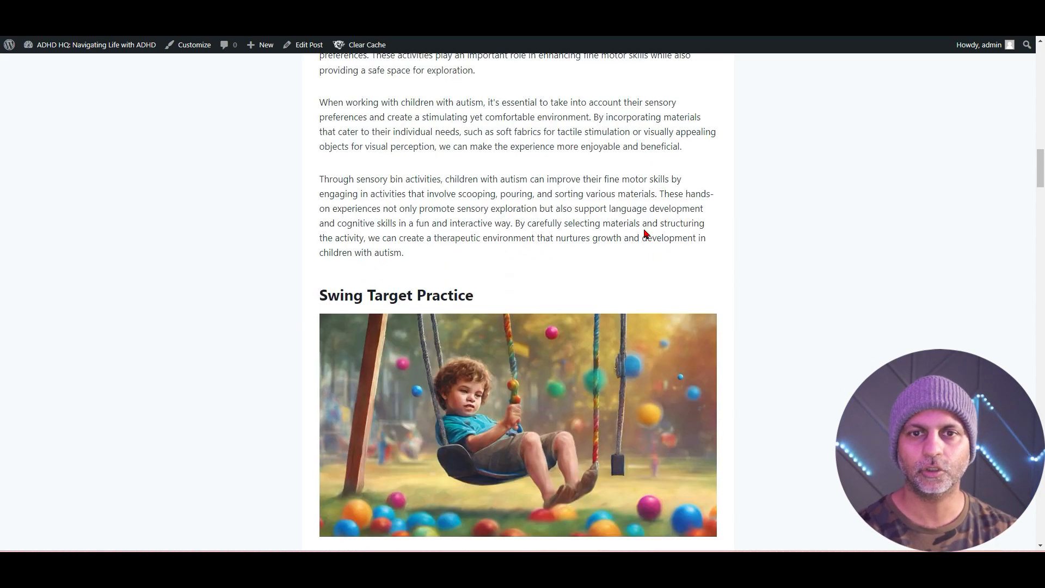
scroll(645, 234, down, 4)
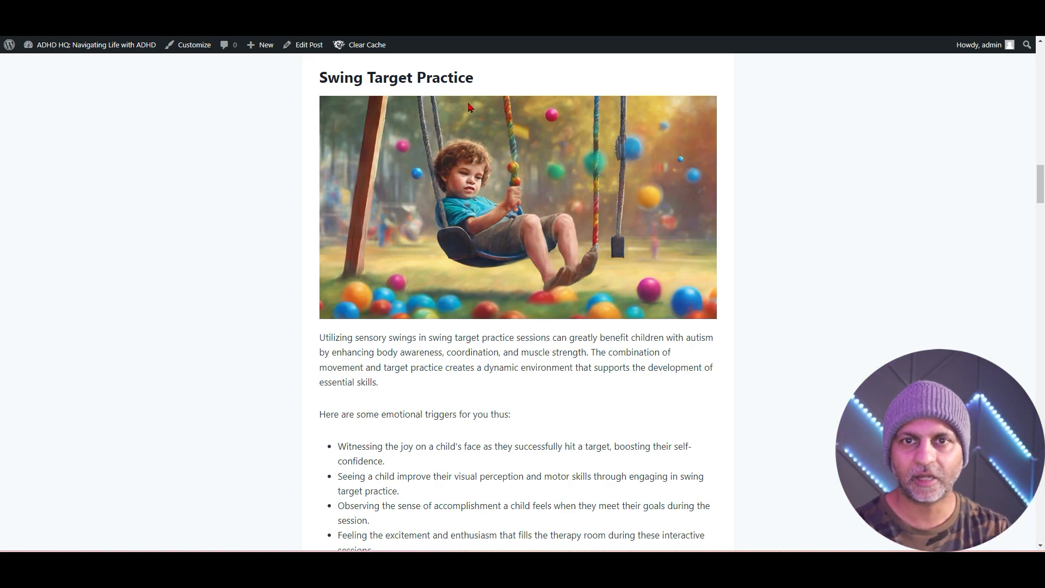
scroll(602, 329, down, 1)
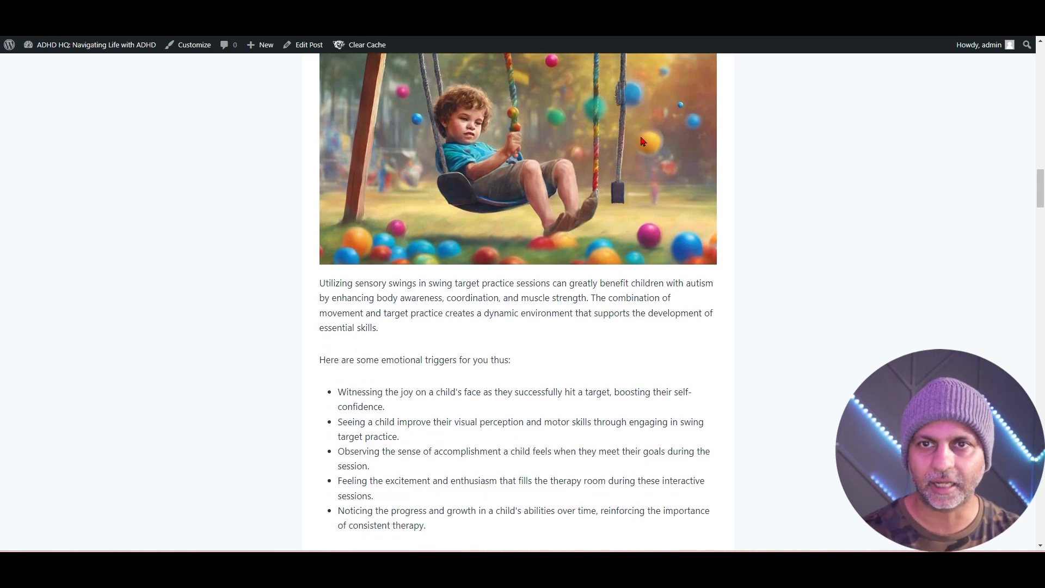
Examine the Video Clips for Social Skills section, including its image, the Role-Playing for Social Skills subheading and its bulleted list.
scroll(644, 296, down, 8)
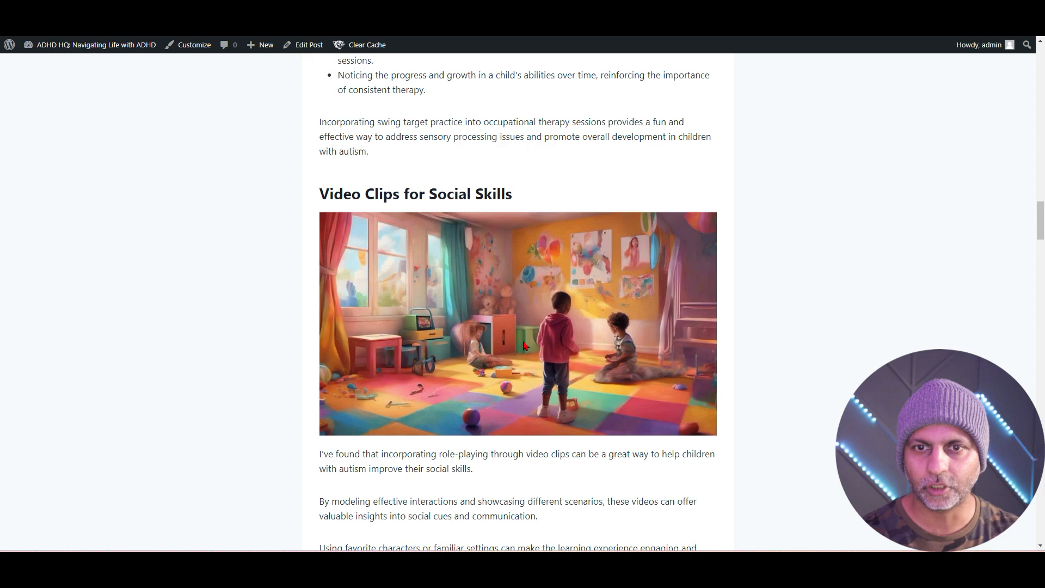
scroll(560, 363, up, 1)
scroll(560, 364, down, 10)
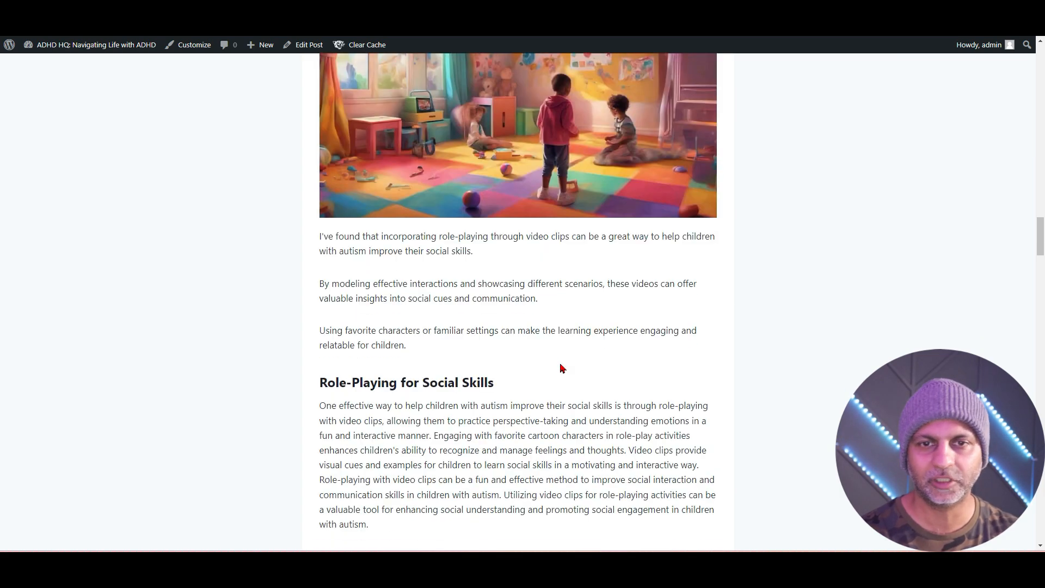
drag(319, 165, 484, 180)
scroll(581, 250, down, 3)
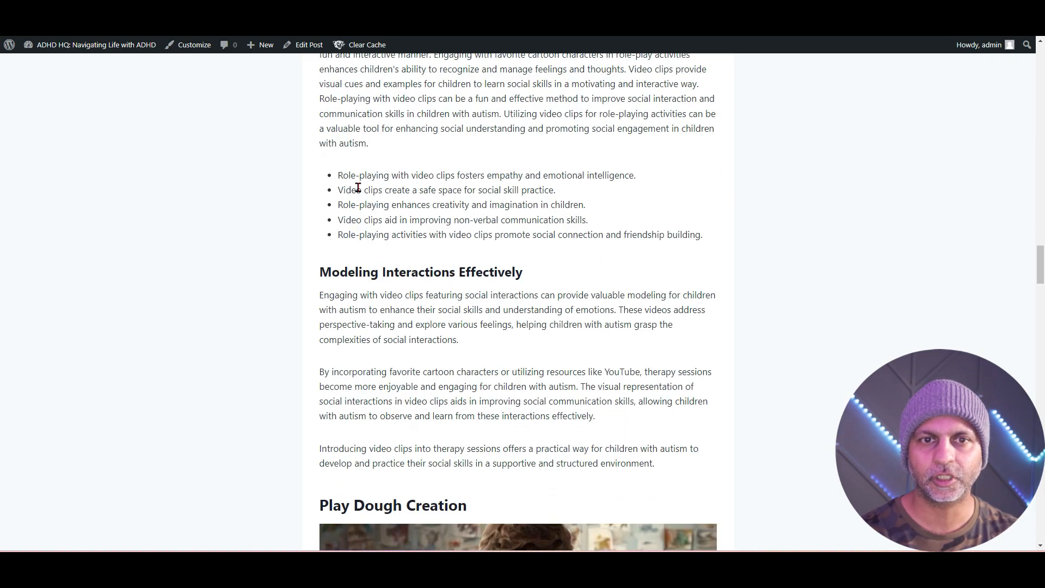
drag(340, 176, 723, 247)
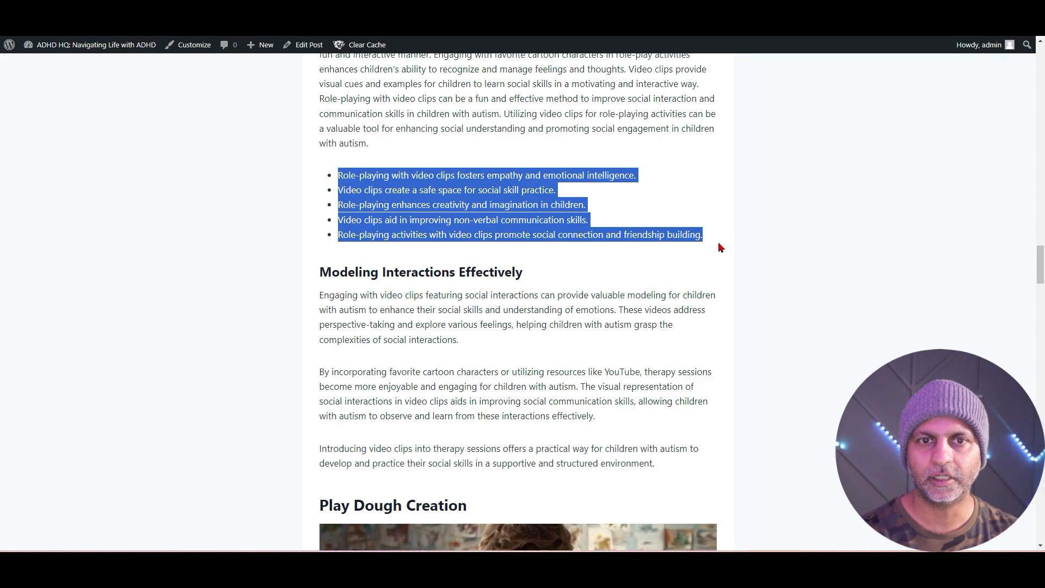
scroll(723, 247, down, 7)
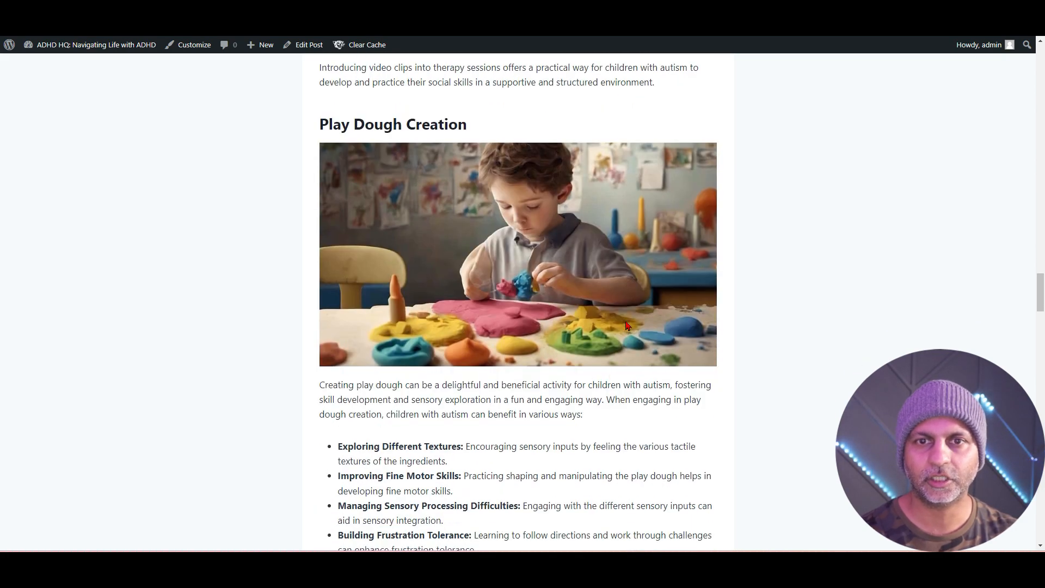
Examine the Modeling Interactions Effectively subheading and its paragraphs above the Play Dough Creation section.
scroll(581, 322, up, 6)
drag(368, 221, 536, 229)
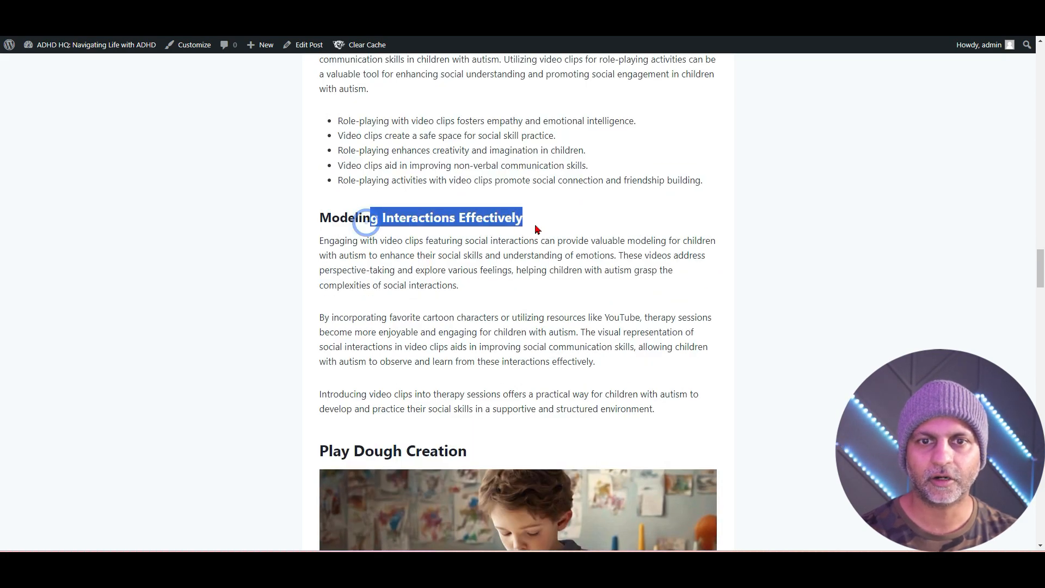
click(564, 221)
scroll(564, 220, down, 4)
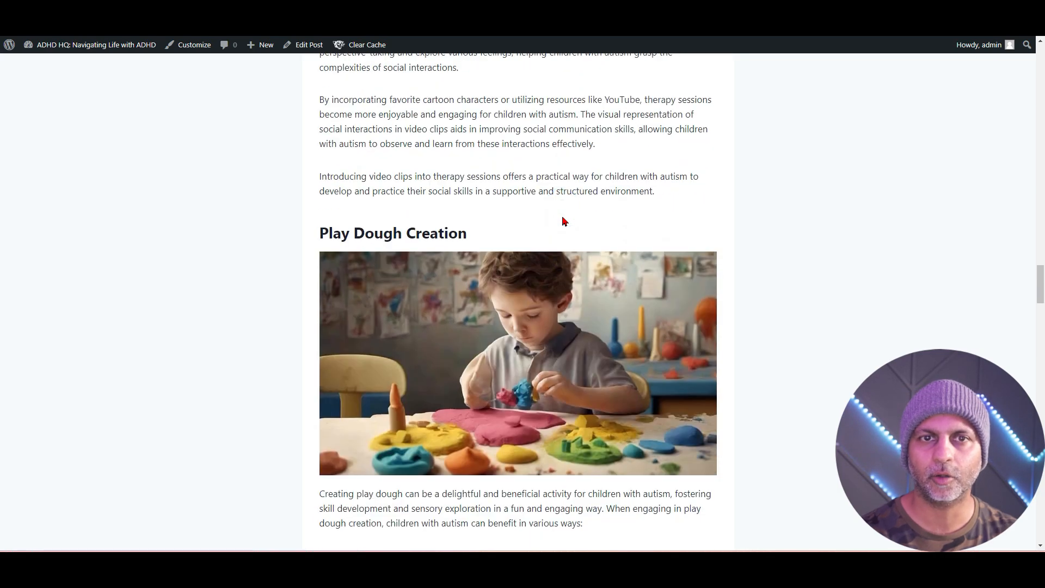
scroll(564, 220, up, 3)
drag(559, 181, 325, 162)
click(556, 219)
scroll(554, 218, down, 8)
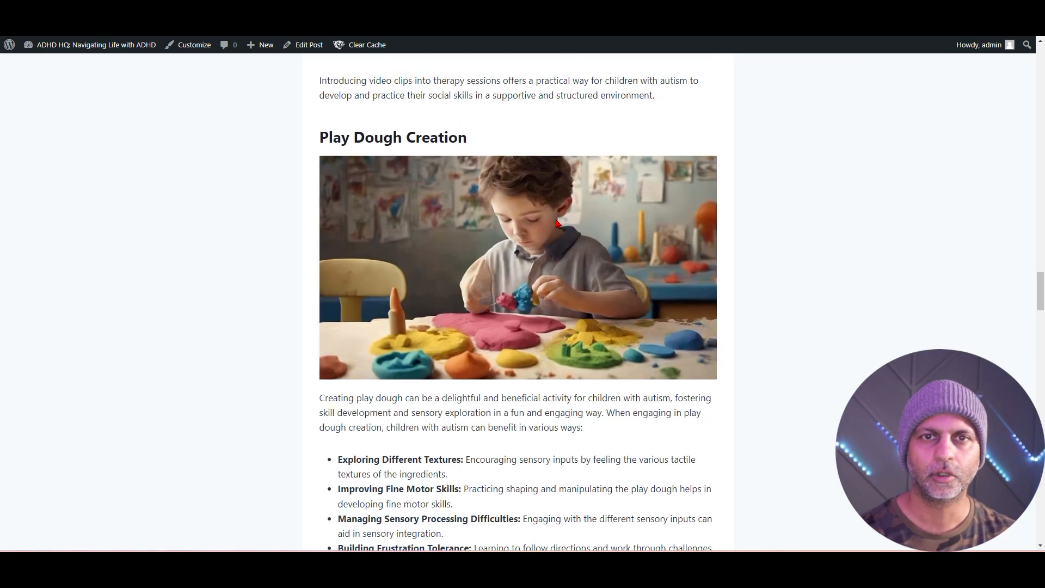
Go to the Play Dough Creation section from the post's table of contents and examine its bulleted list with bold lead-ins.
scroll(557, 220, up, 20)
scroll(558, 222, up, 20)
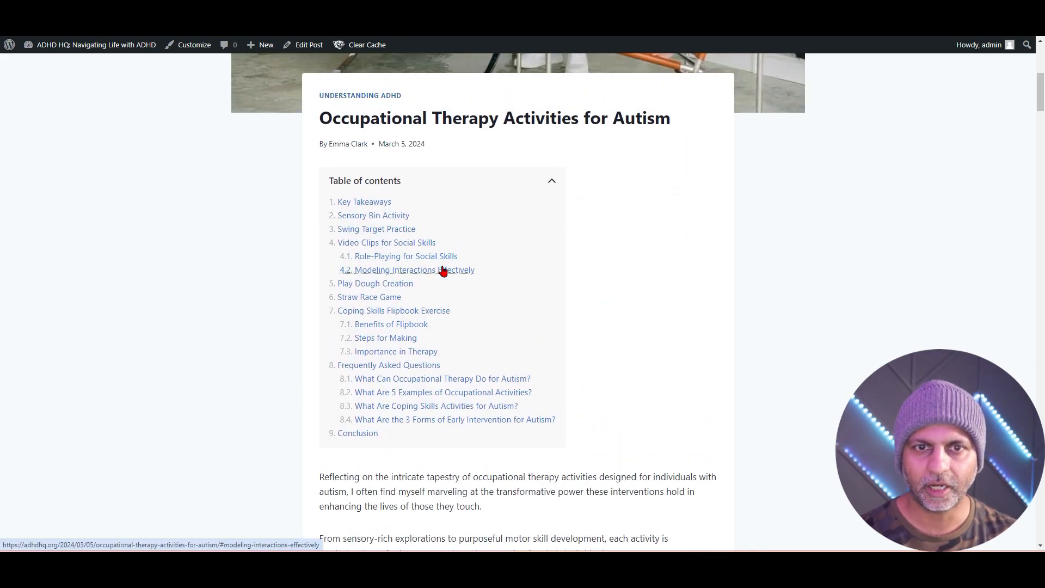
click(408, 284)
scroll(582, 339, down, 3)
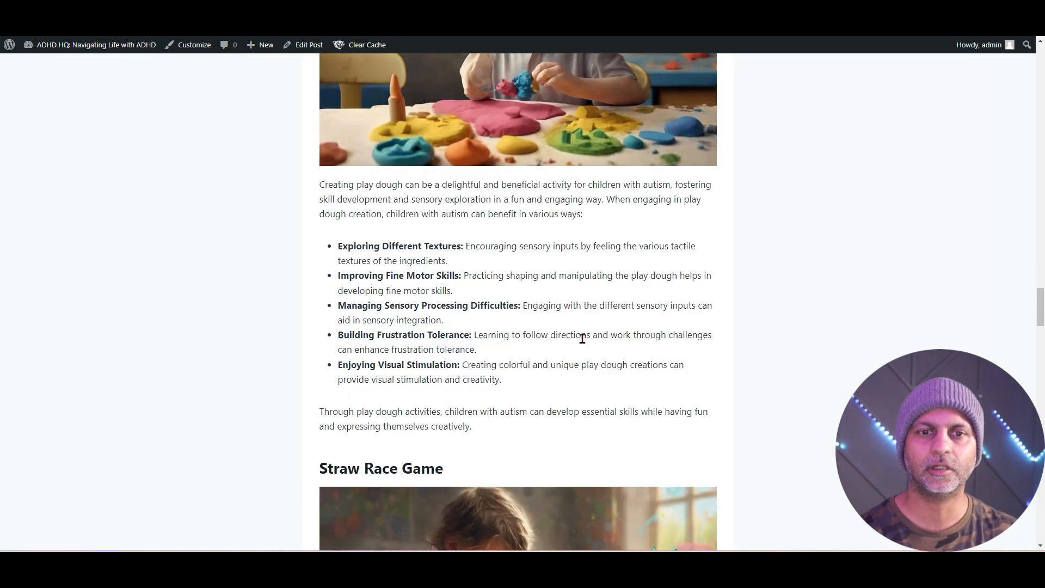
mouse_move(332, 238)
mouse_down()
mouse_move(474, 303)
mouse_move(479, 354)
mouse_up()
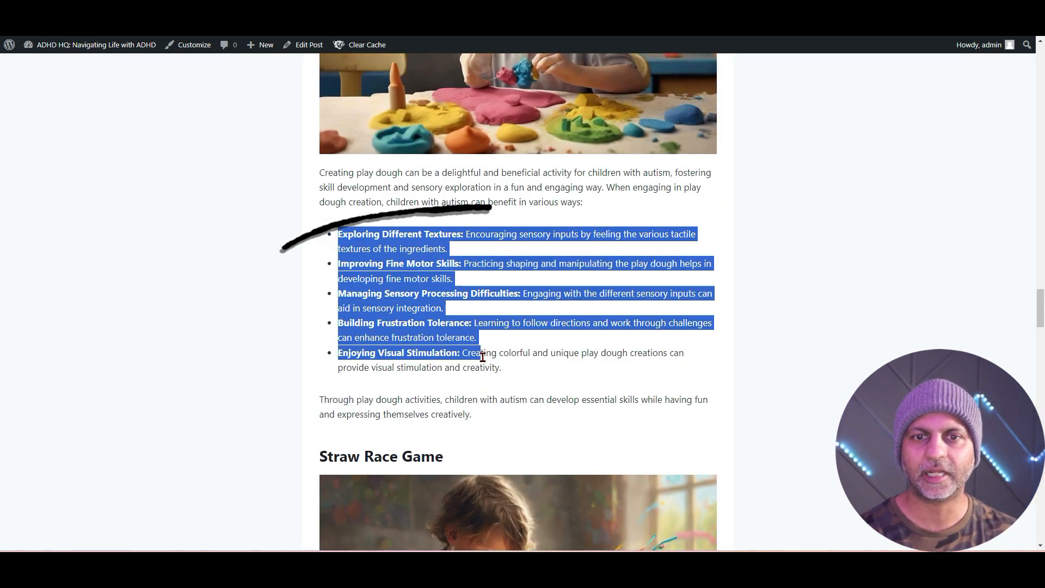
click(529, 372)
Examine the images and text of the Straw Race Game and Coping Skills Flipbook Exercise sections.
scroll(582, 305, down, 7)
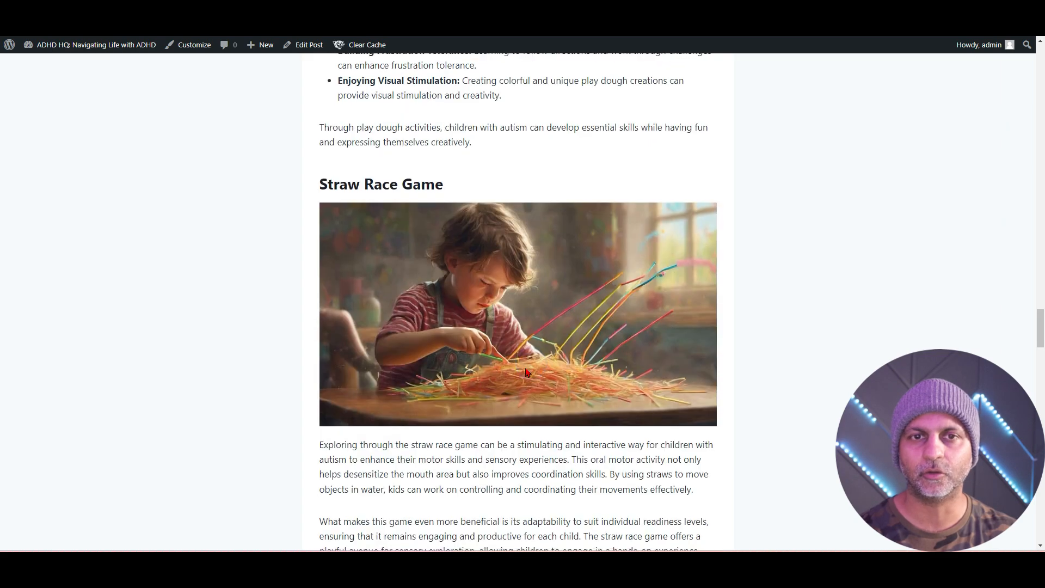
scroll(612, 265, down, 5)
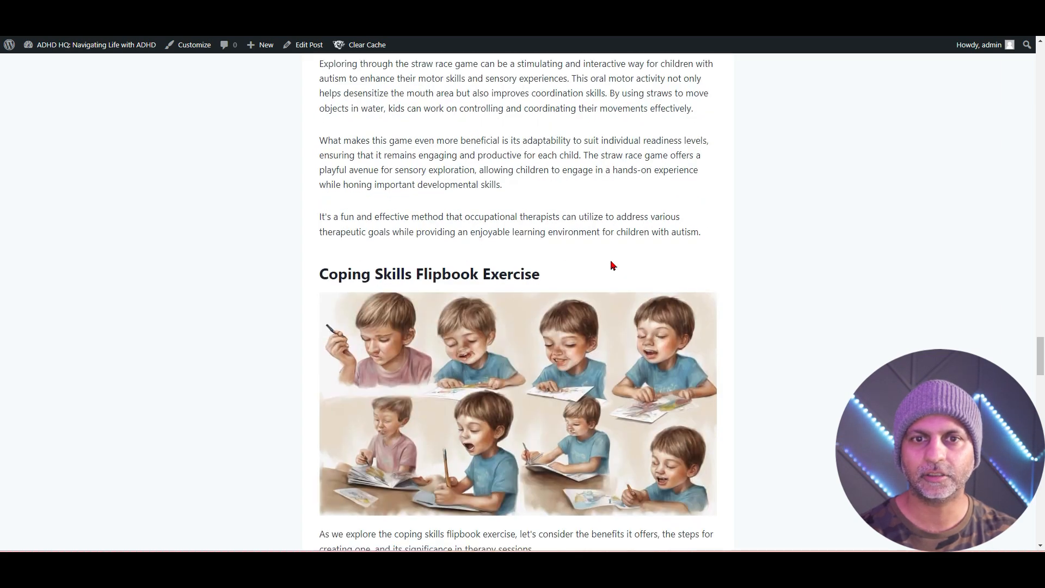
scroll(542, 124, down, 3)
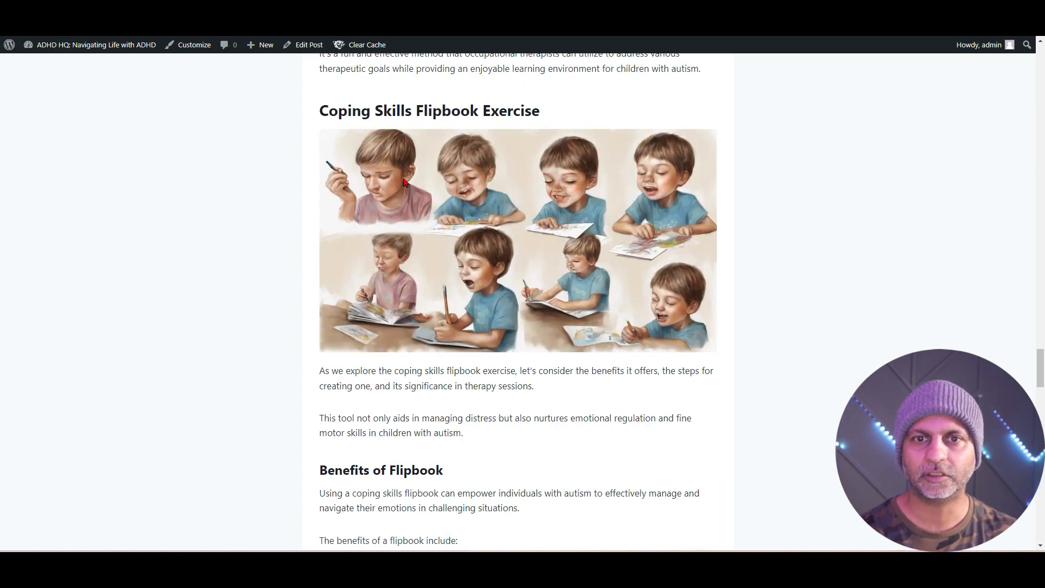
scroll(675, 348, down, 3)
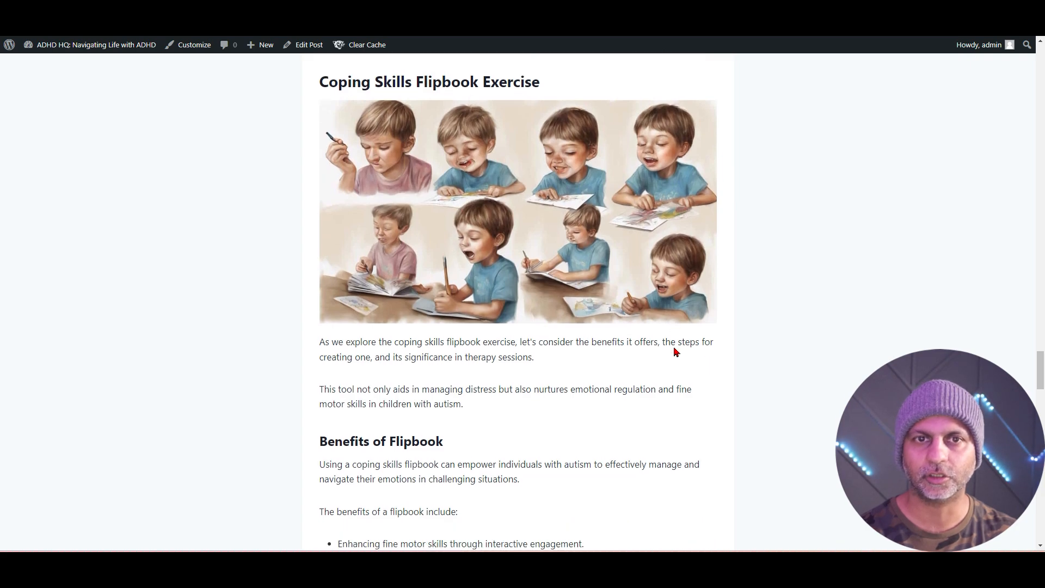
scroll(624, 245, up, 2)
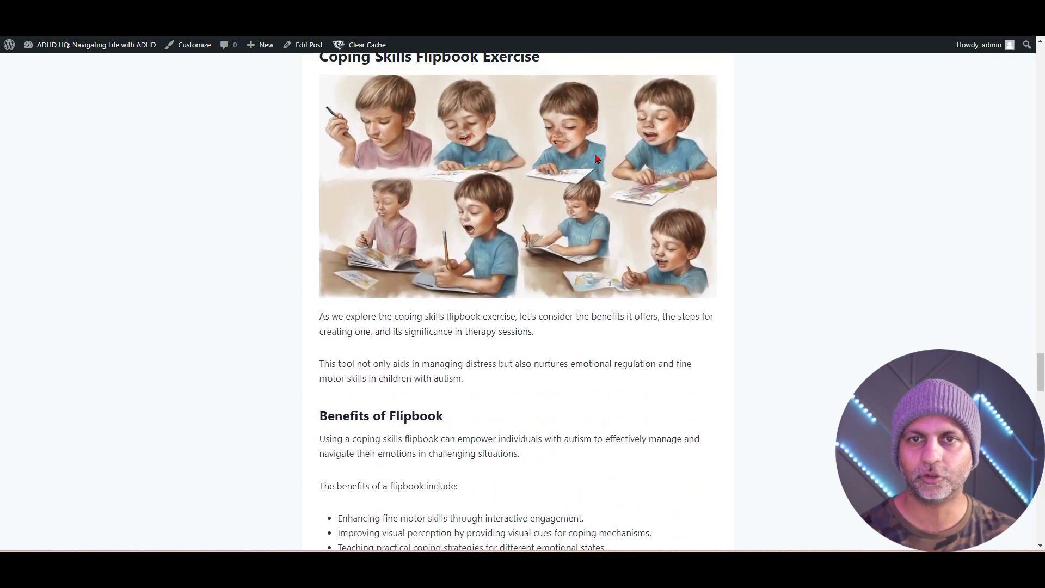
Examine the flipbook subsections, Frequently Asked Questions, Conclusion and Similar Posts at the end of the autism post.
scroll(570, 269, down, 6)
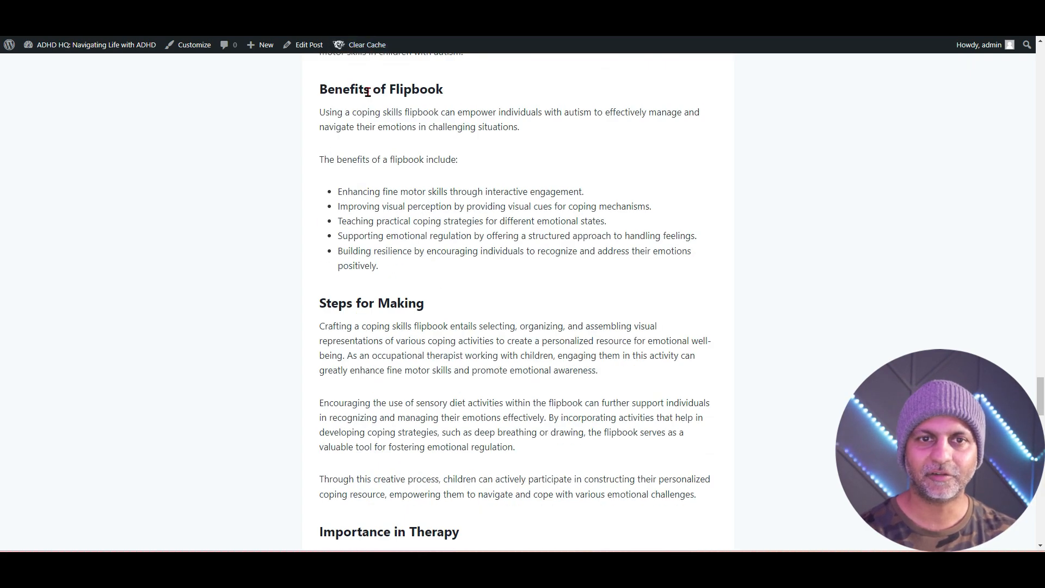
scroll(517, 262, down, 3)
scroll(506, 161, down, 3)
drag(411, 206, 504, 217)
scroll(552, 271, down, 5)
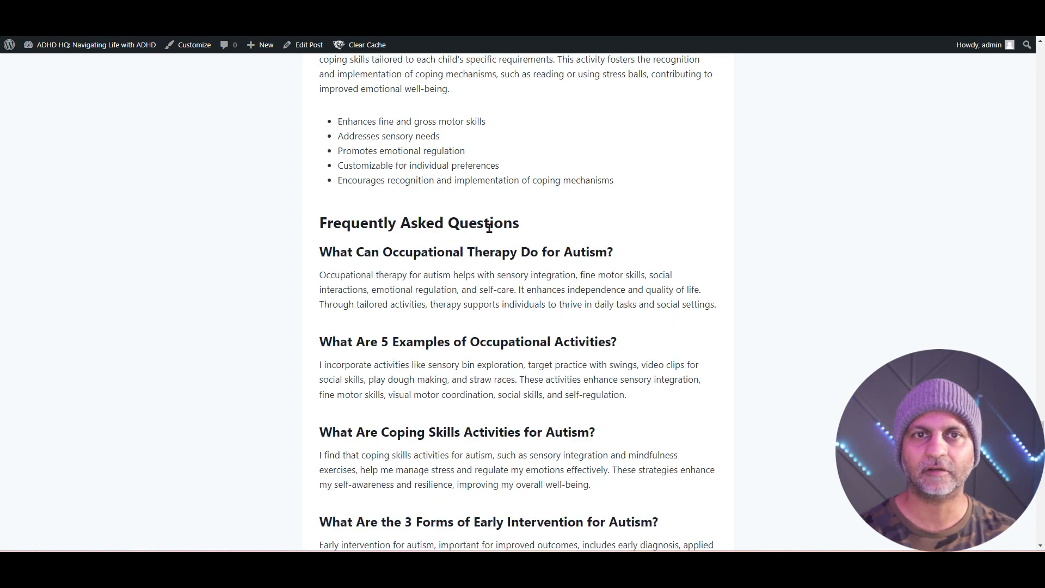
scroll(649, 256, down, 16)
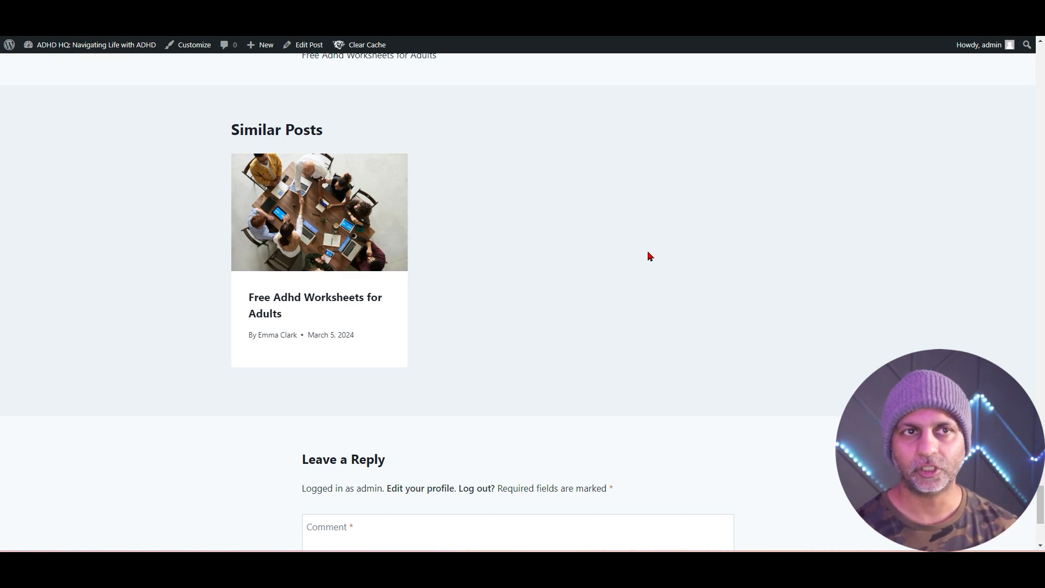
scroll(373, 181, up, 10)
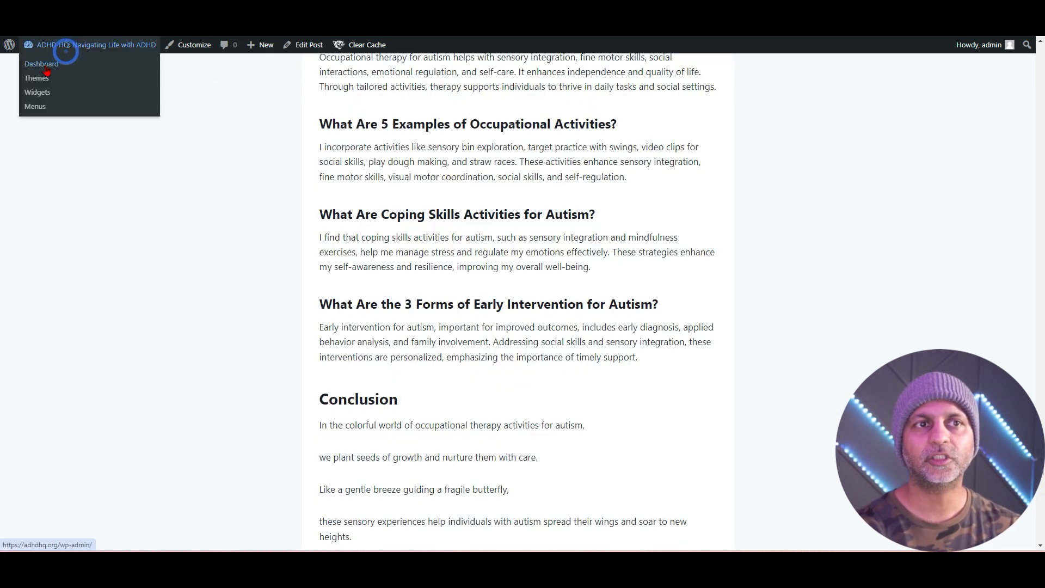